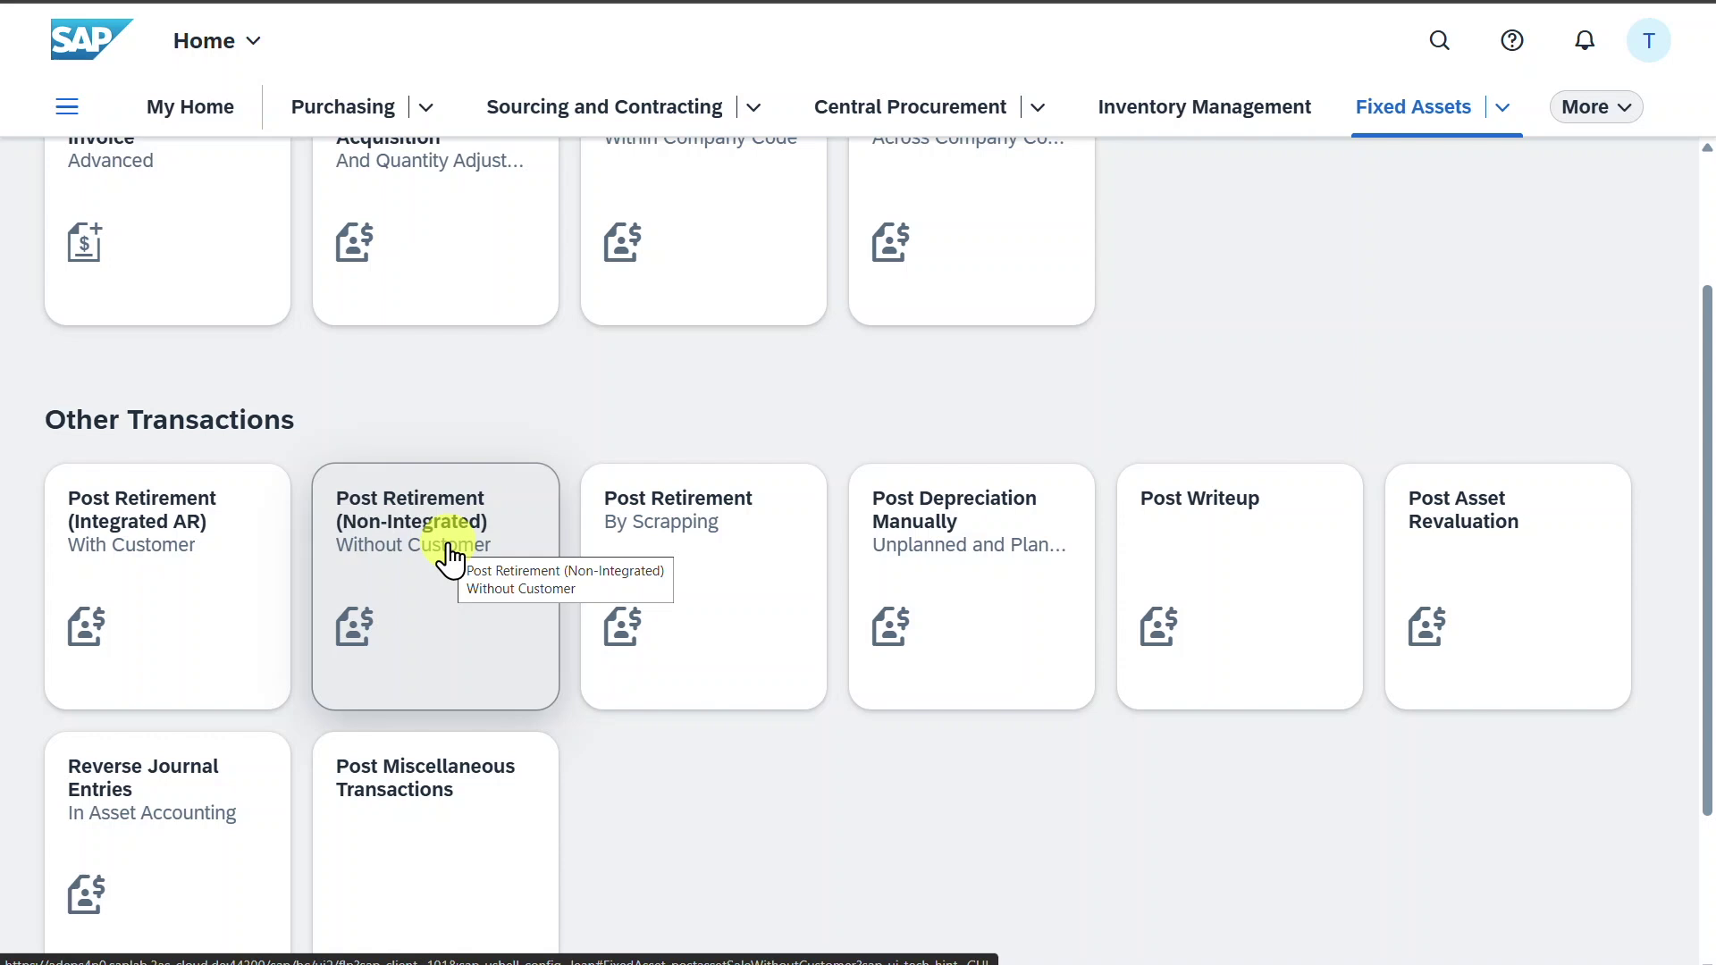
Step: Search the launchpad for ABZON and open the asset acquisition with automatic offsetting entry app
{"action": "left_click", "coordinate": [1437, 42]}
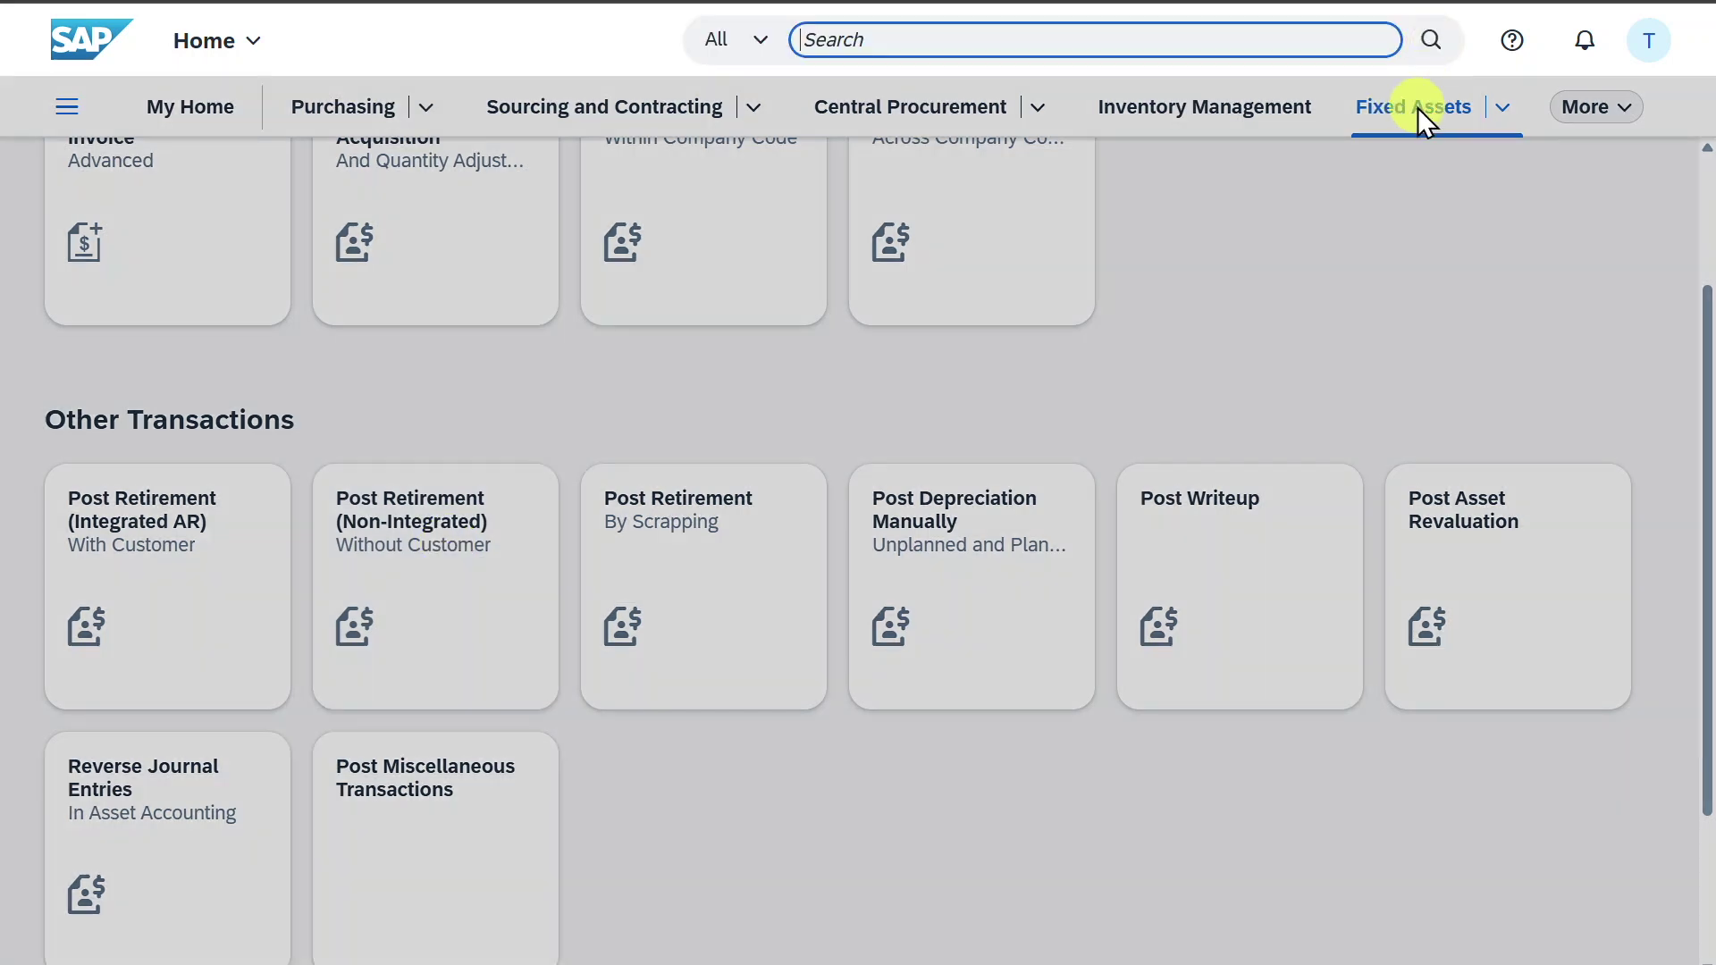
{"action": "type", "text": "abzon"}
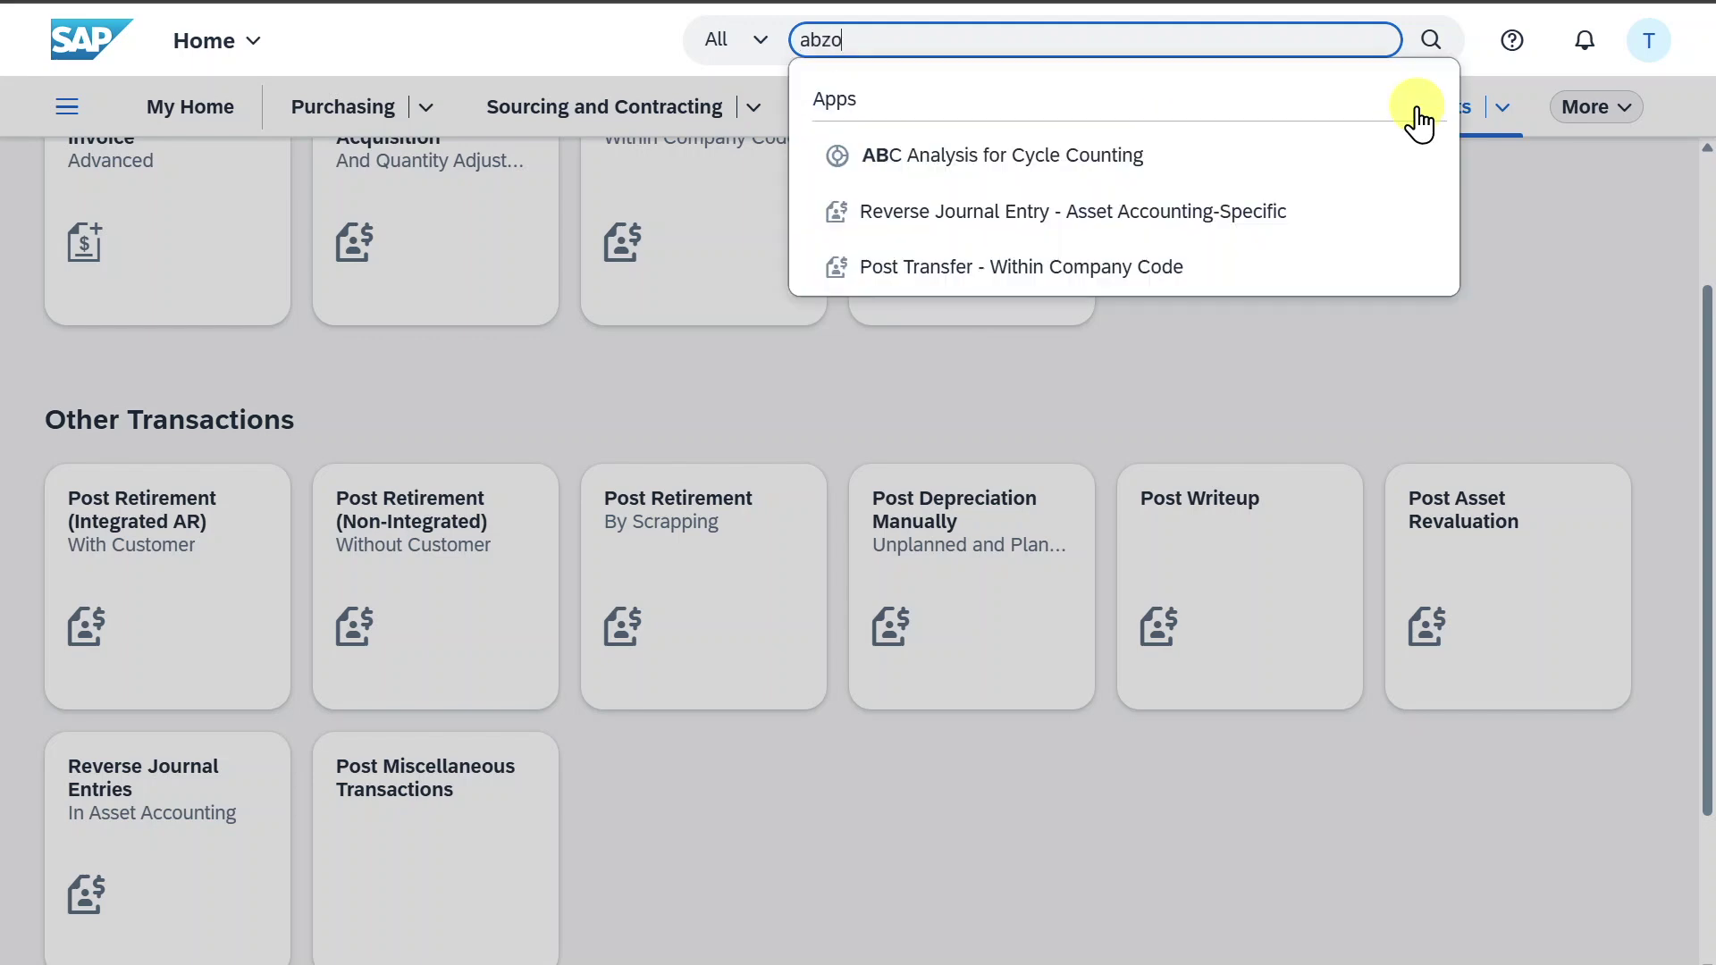
{"action": "left_click", "coordinate": [1114, 167]}
Step: Change the company code from 1710 to 1010 and post the acquisition to a new asset
{"action": "left_click", "coordinate": [372, 121]}
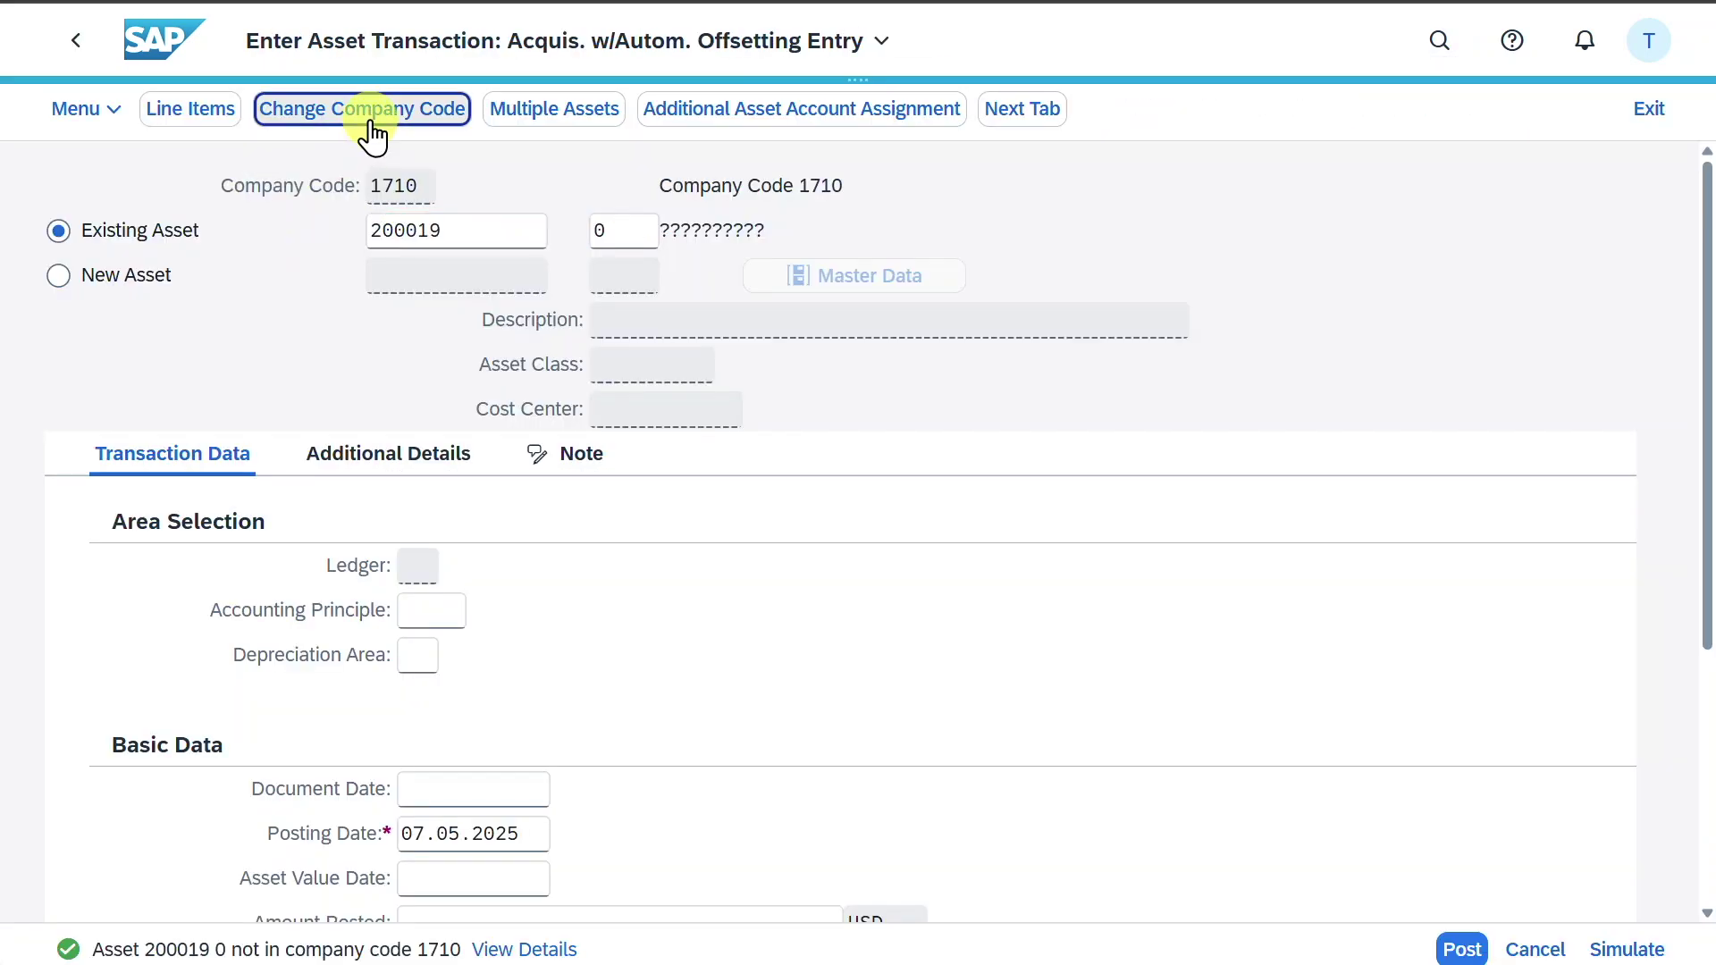
{"action": "type", "text": "1010"}
{"action": "key", "text": "Return"}
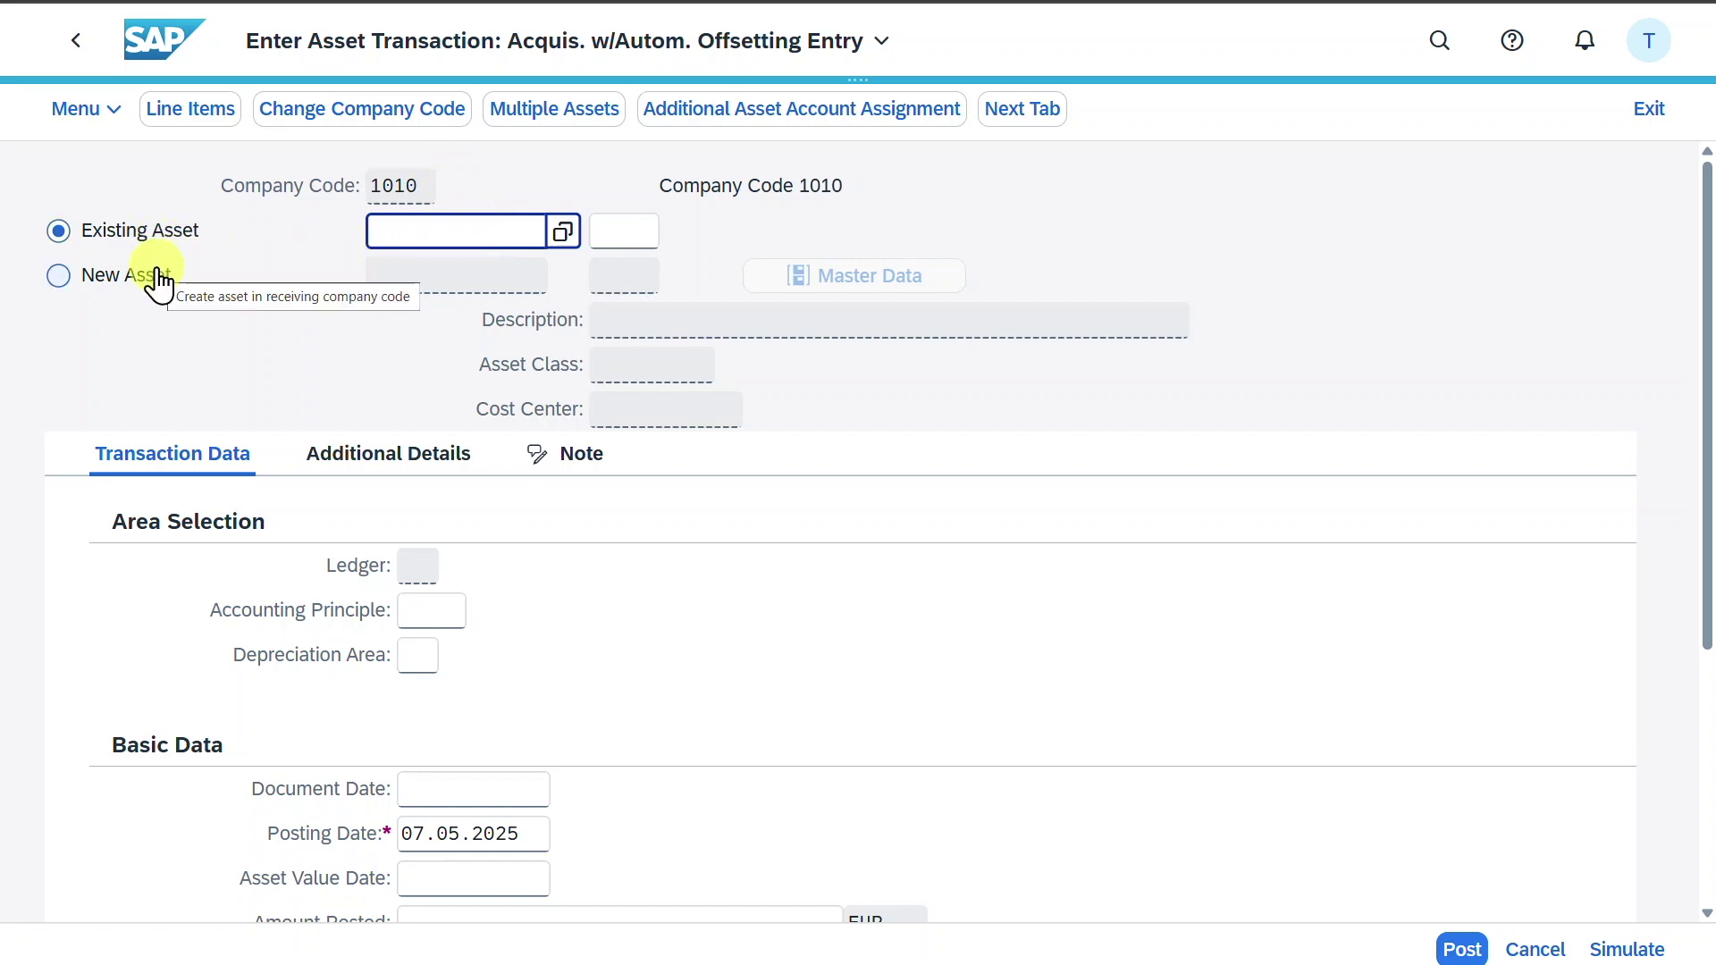
{"action": "left_click", "coordinate": [128, 293]}
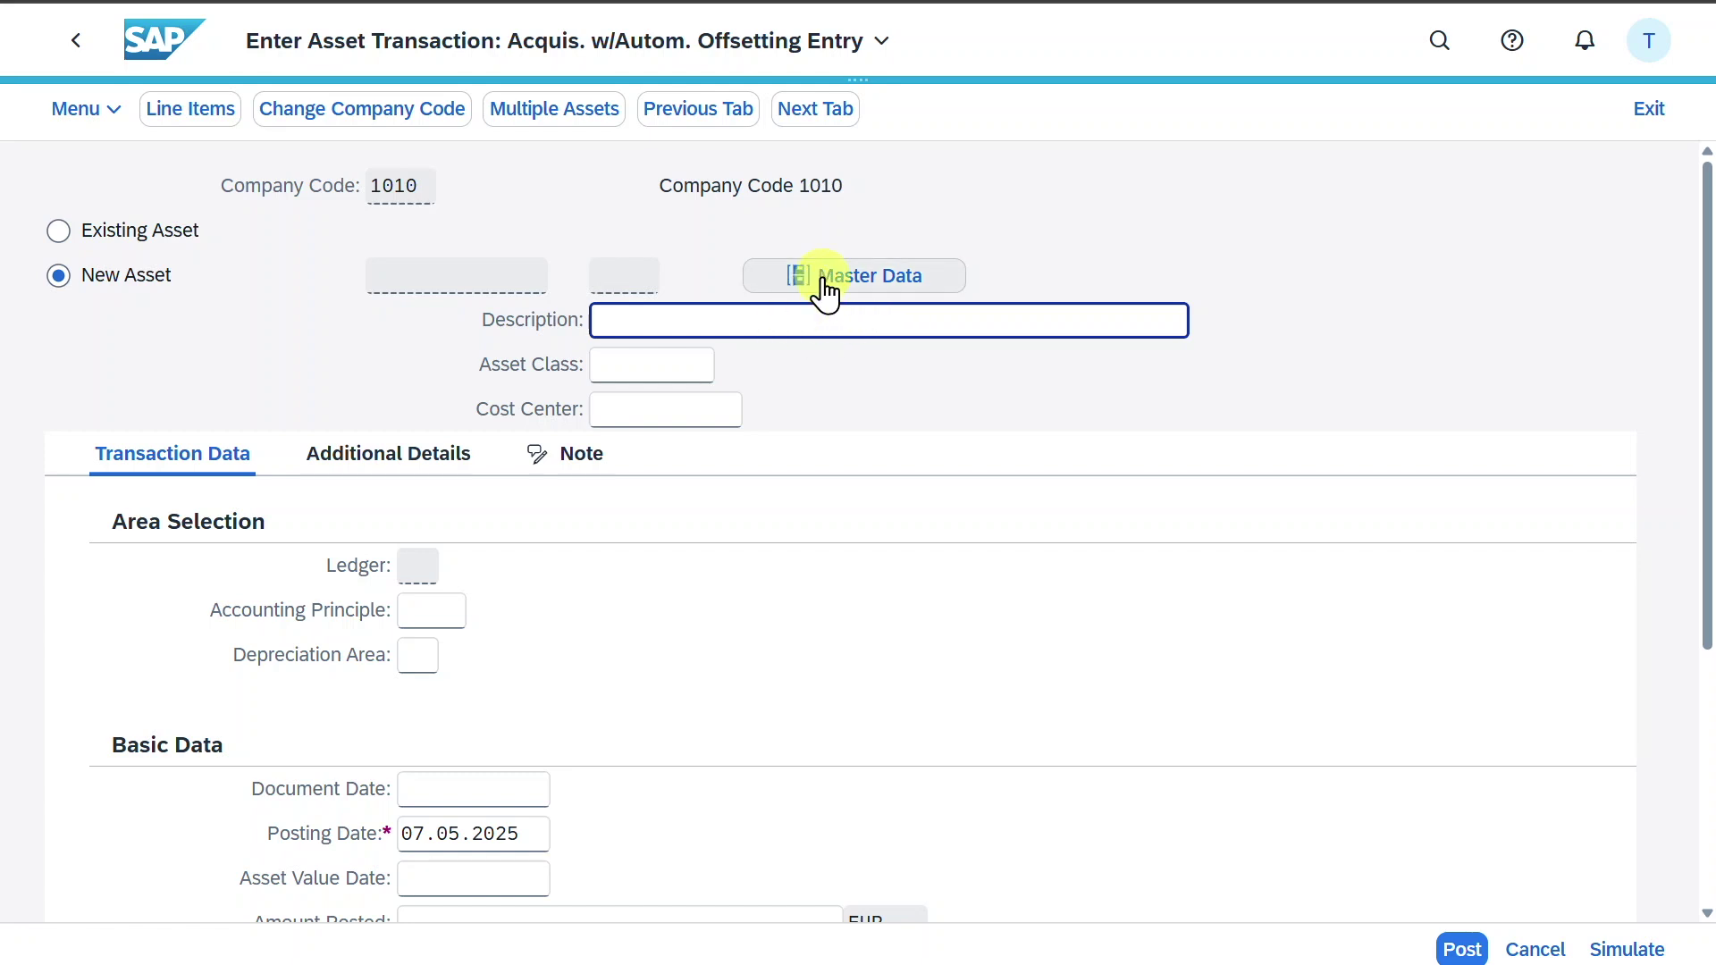
{"action": "left_click", "coordinate": [819, 285]}
Step: Fill in asset class 2000, description 'Test Retirement' and cost center 10101701 for the new asset
{"action": "left_click", "coordinate": [838, 256]}
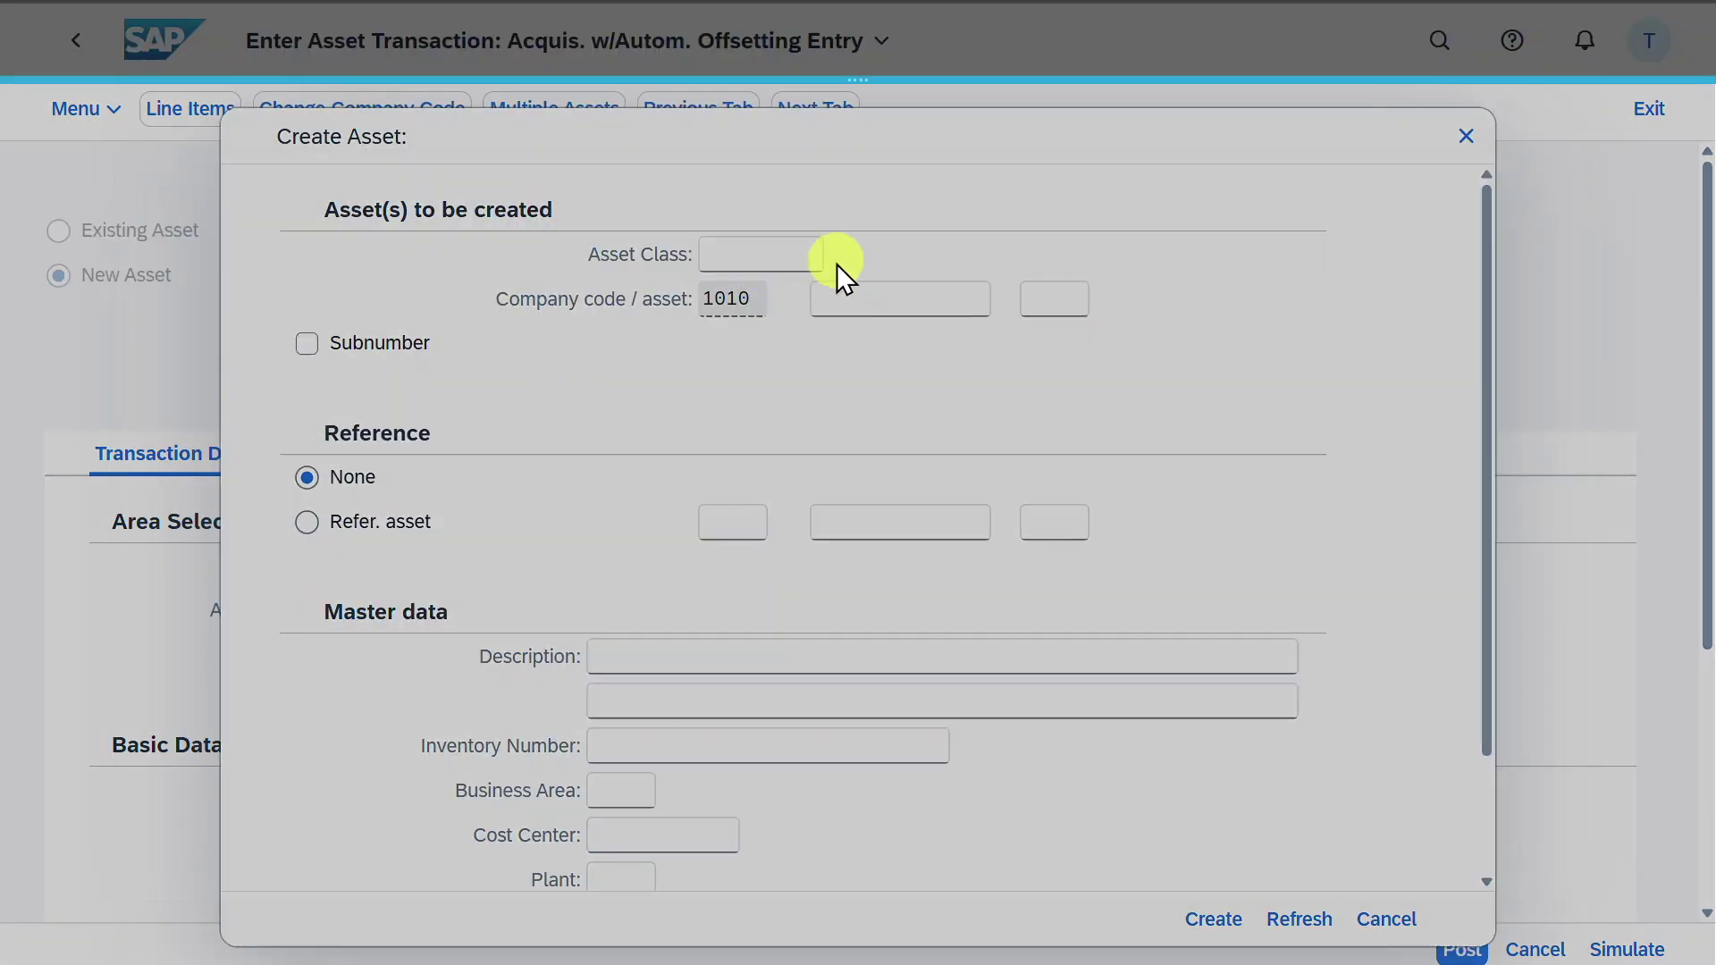
{"action": "left_click", "coordinate": [332, 688]}
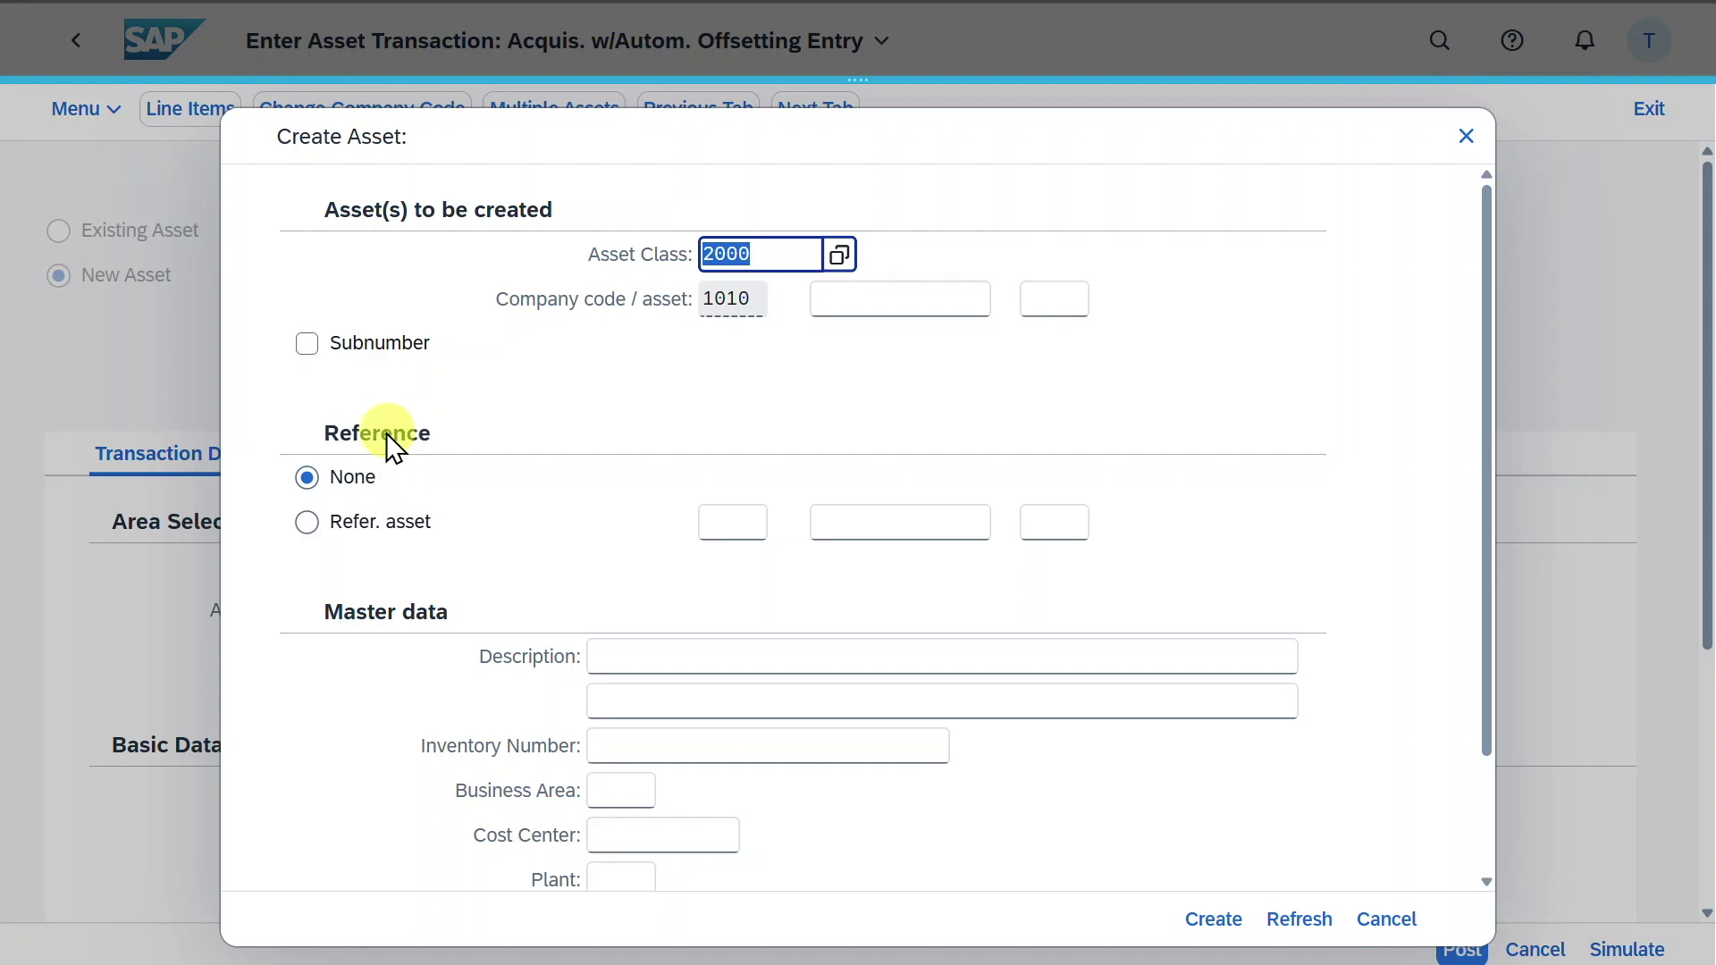
{"action": "left_click", "coordinate": [690, 656]}
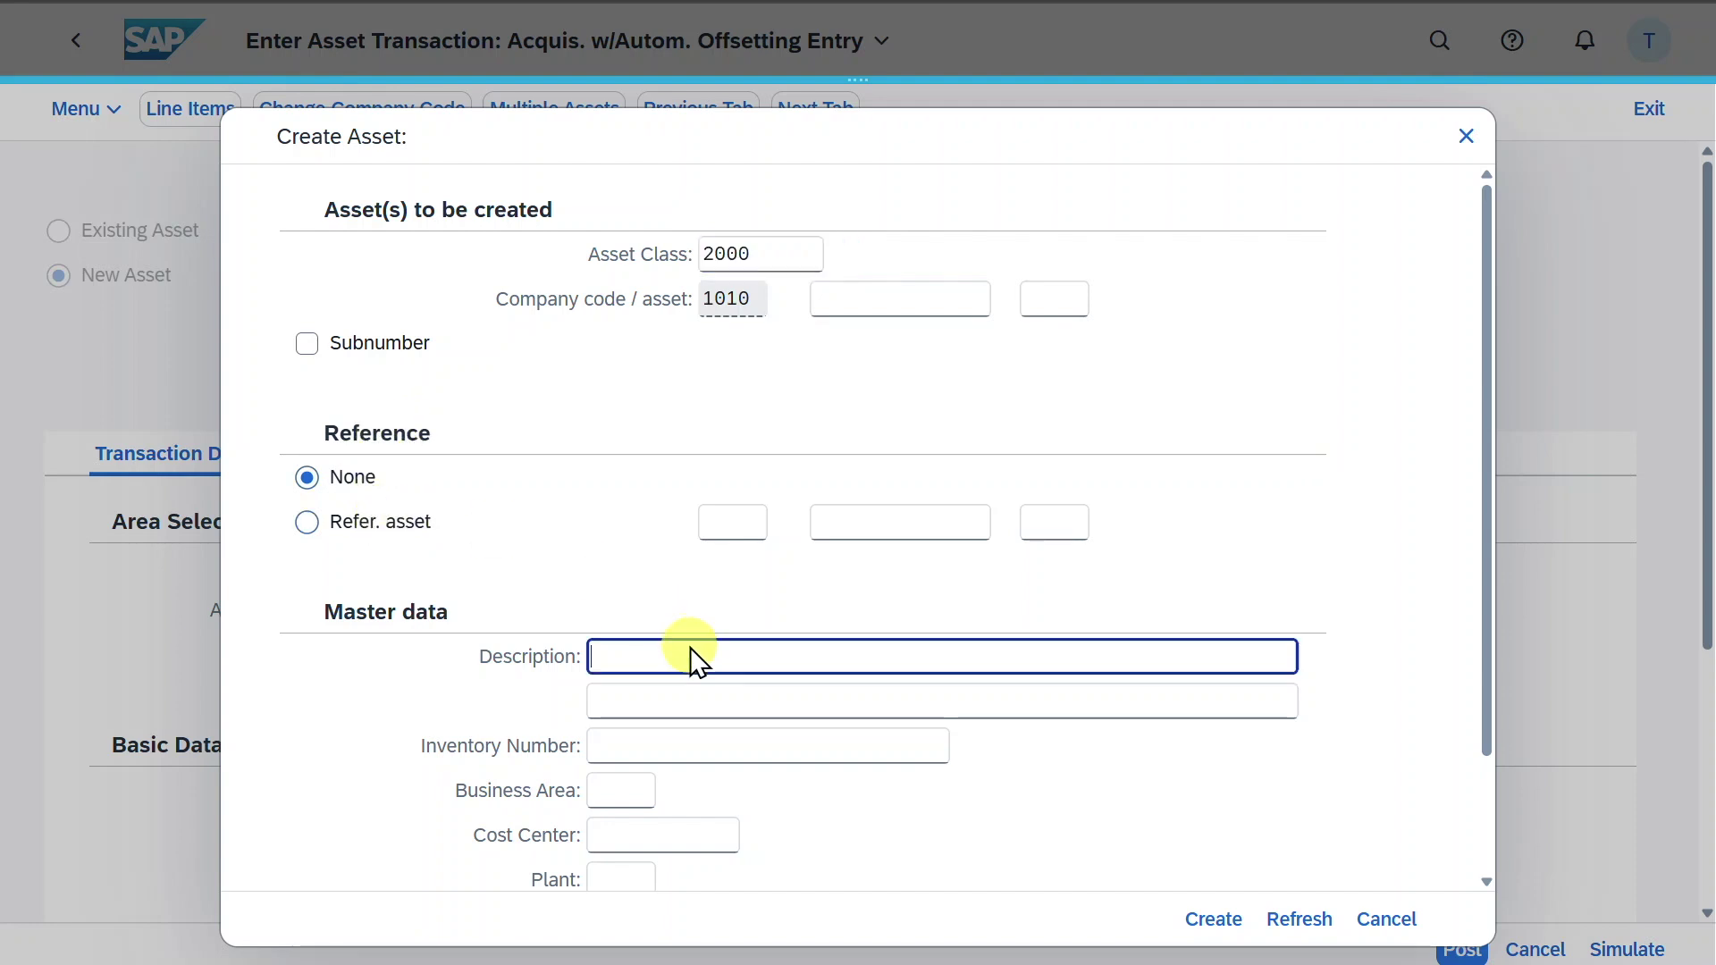
{"action": "scroll", "coordinate": [691, 647], "scroll_direction": "down", "scroll_amount": 2}
{"action": "type", "text": "Test Retirement"}
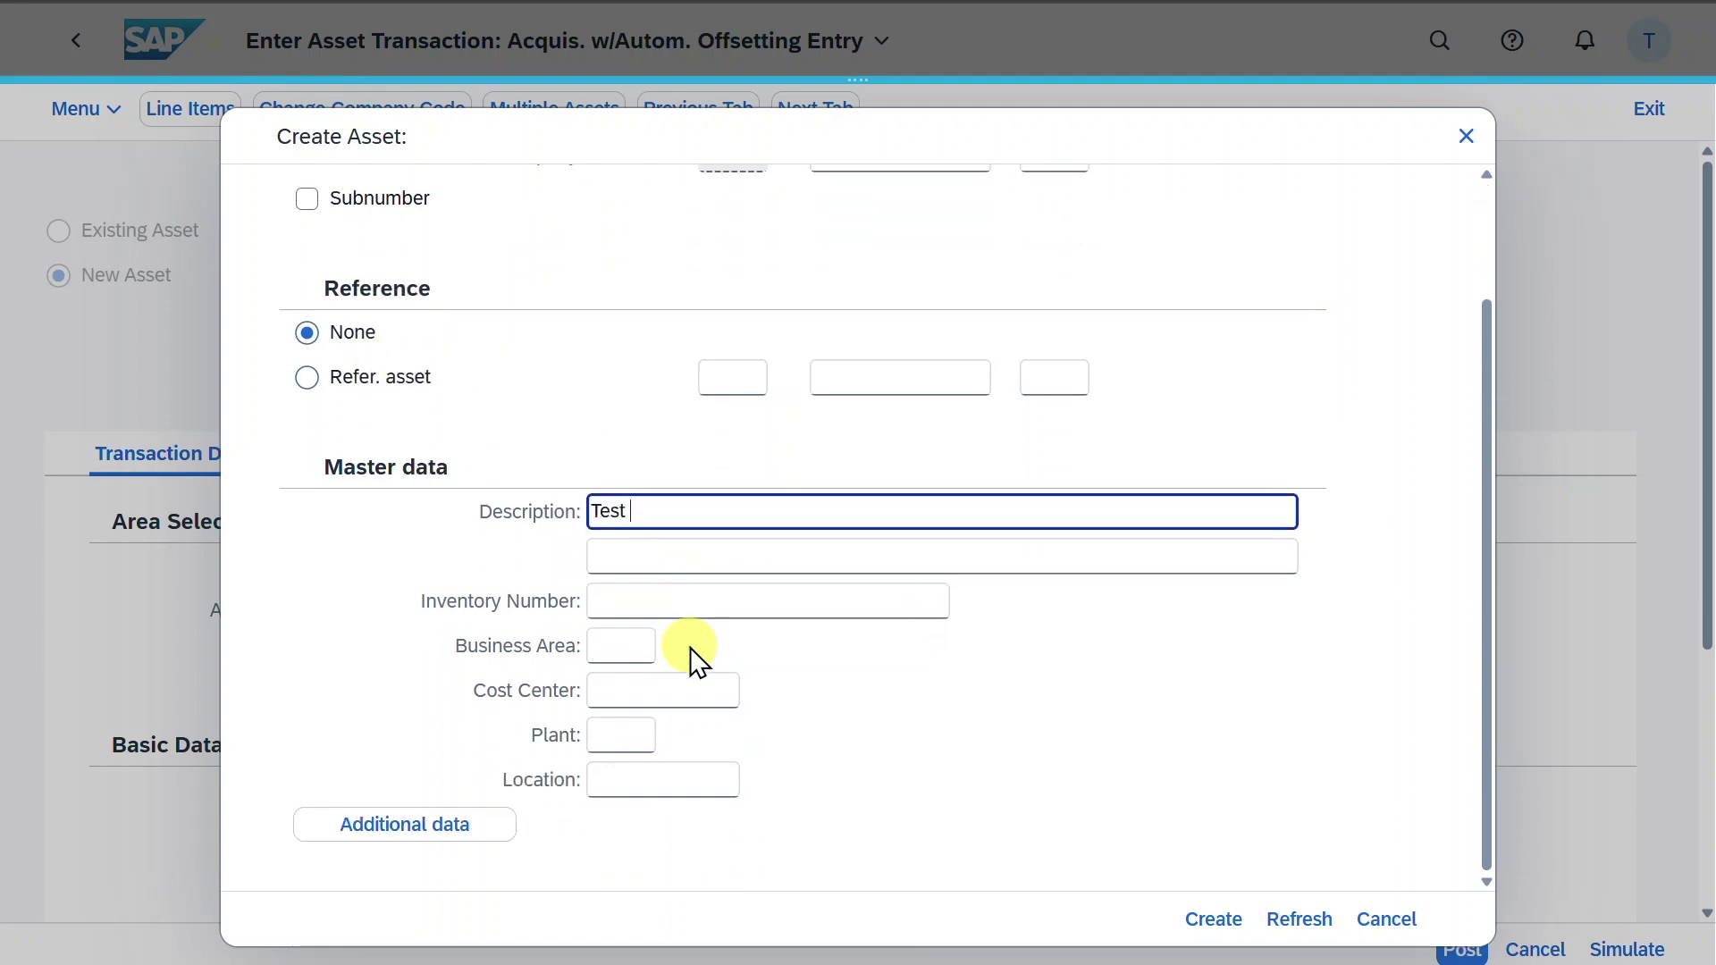
{"action": "left_click", "coordinate": [726, 690]}
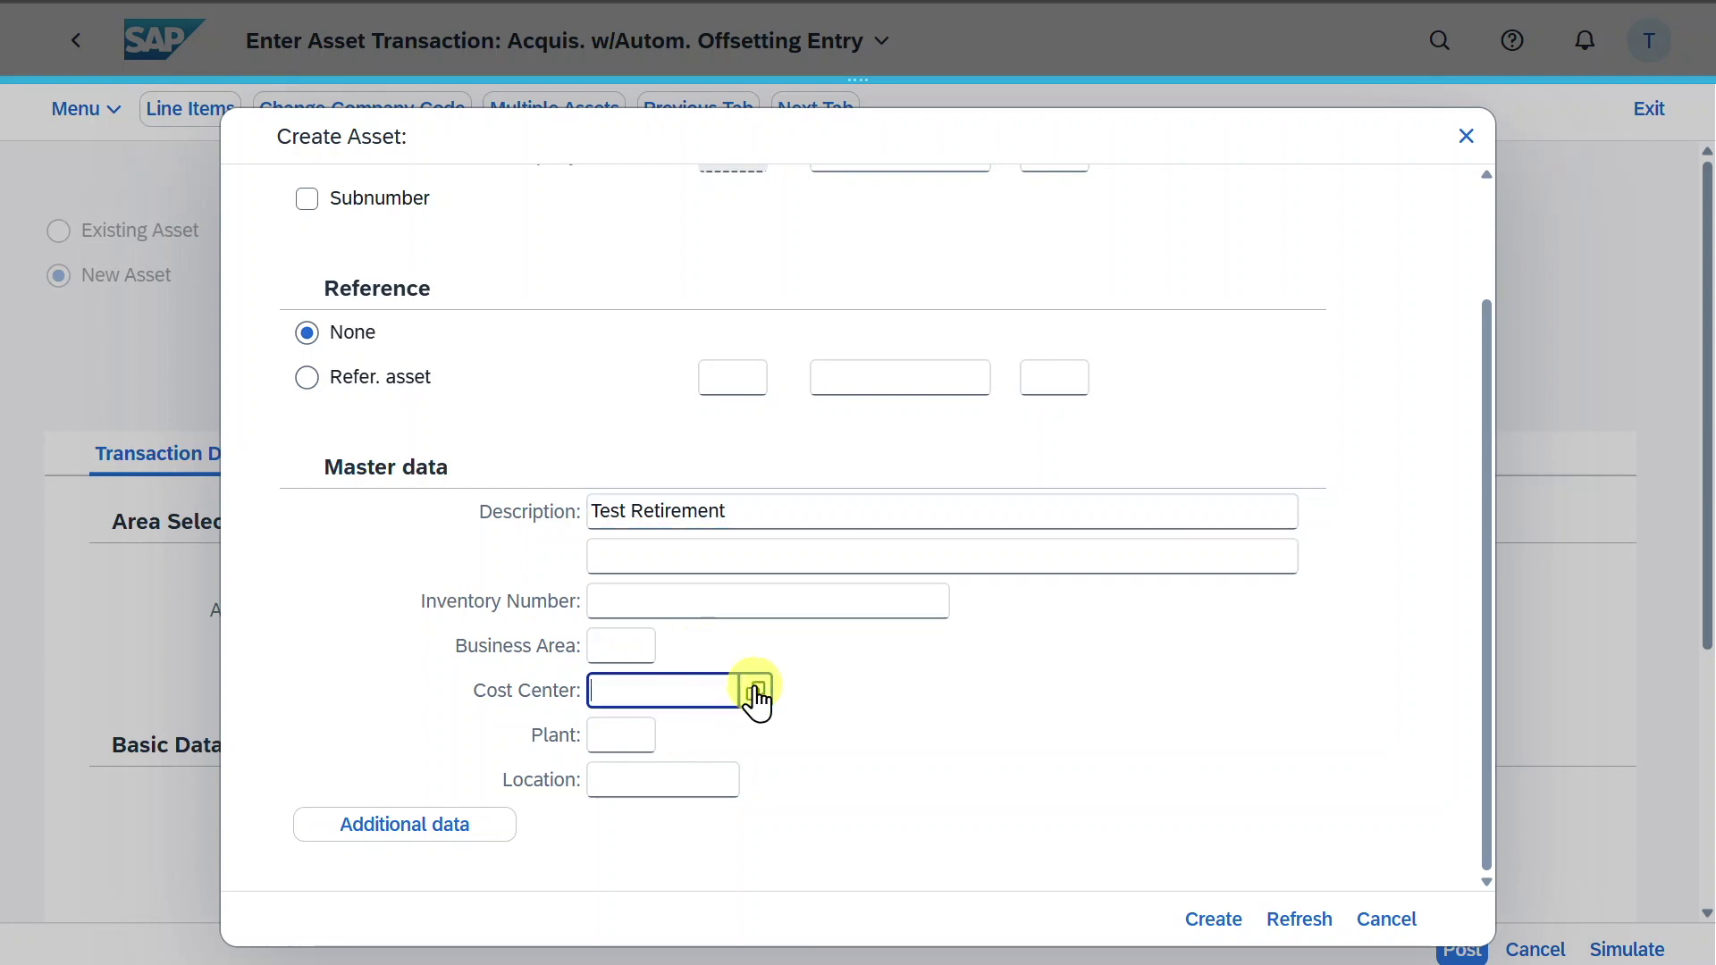
{"action": "left_click", "coordinate": [755, 693]}
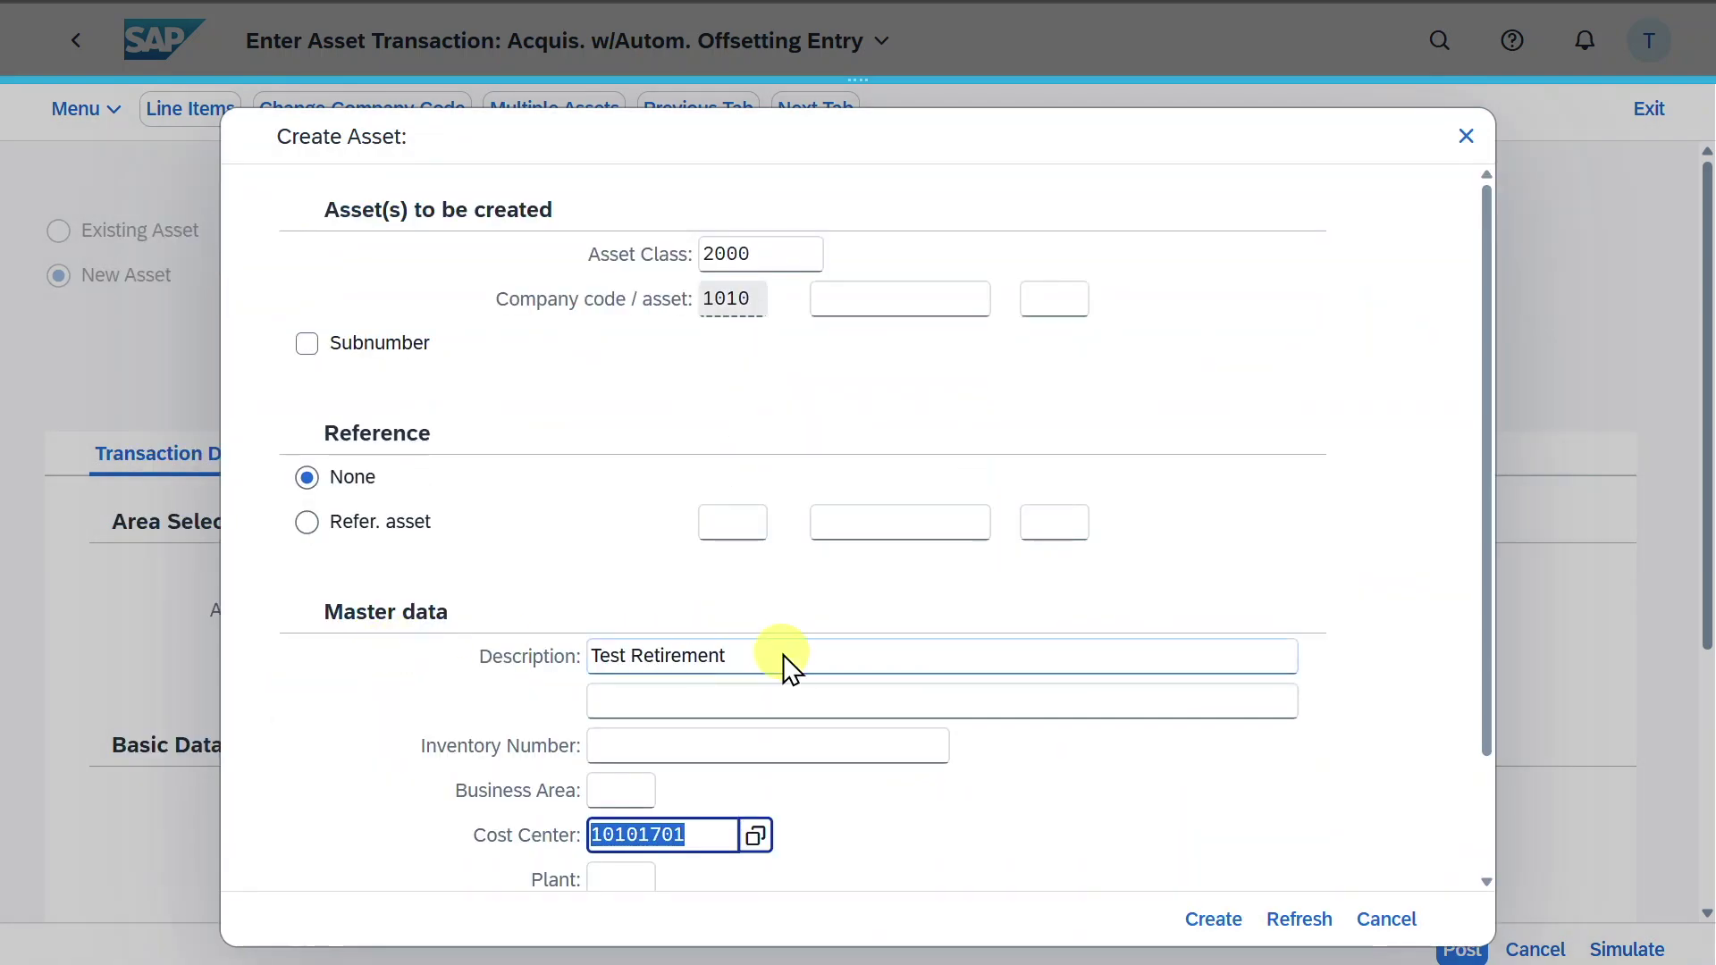
{"action": "scroll", "coordinate": [781, 662], "scroll_direction": "down", "scroll_amount": 2}
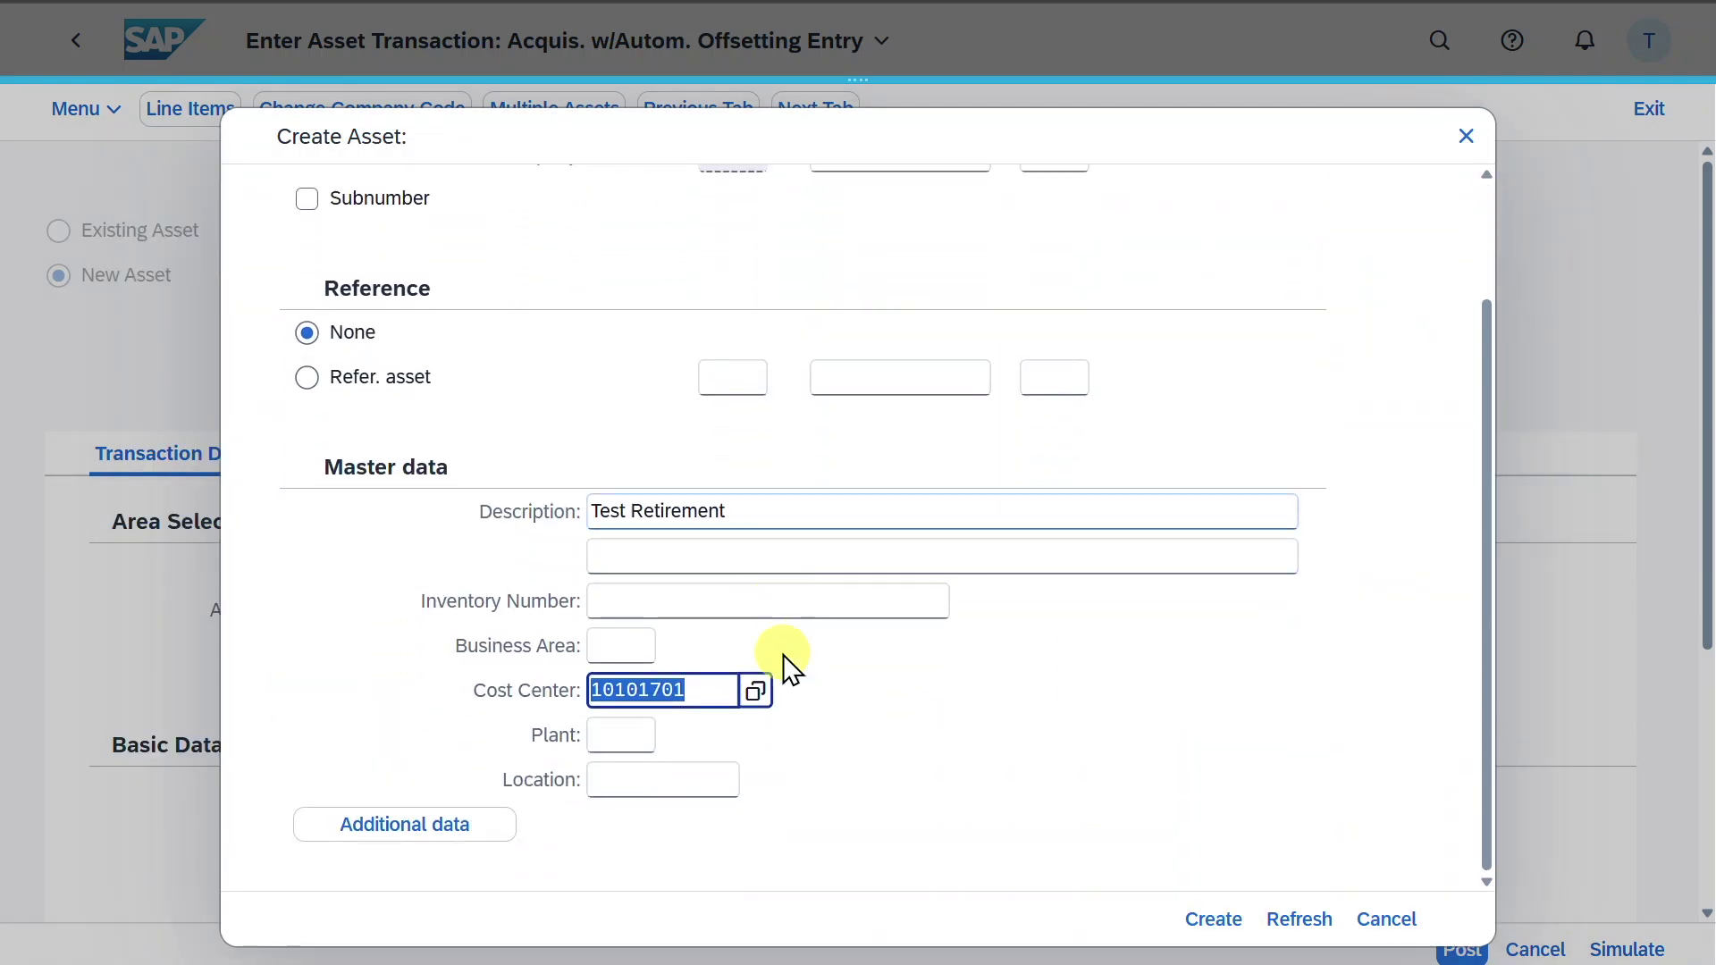
Step: Review the full master data, then create the asset, assigned number INTERN-00001
{"action": "left_click", "coordinate": [455, 827]}
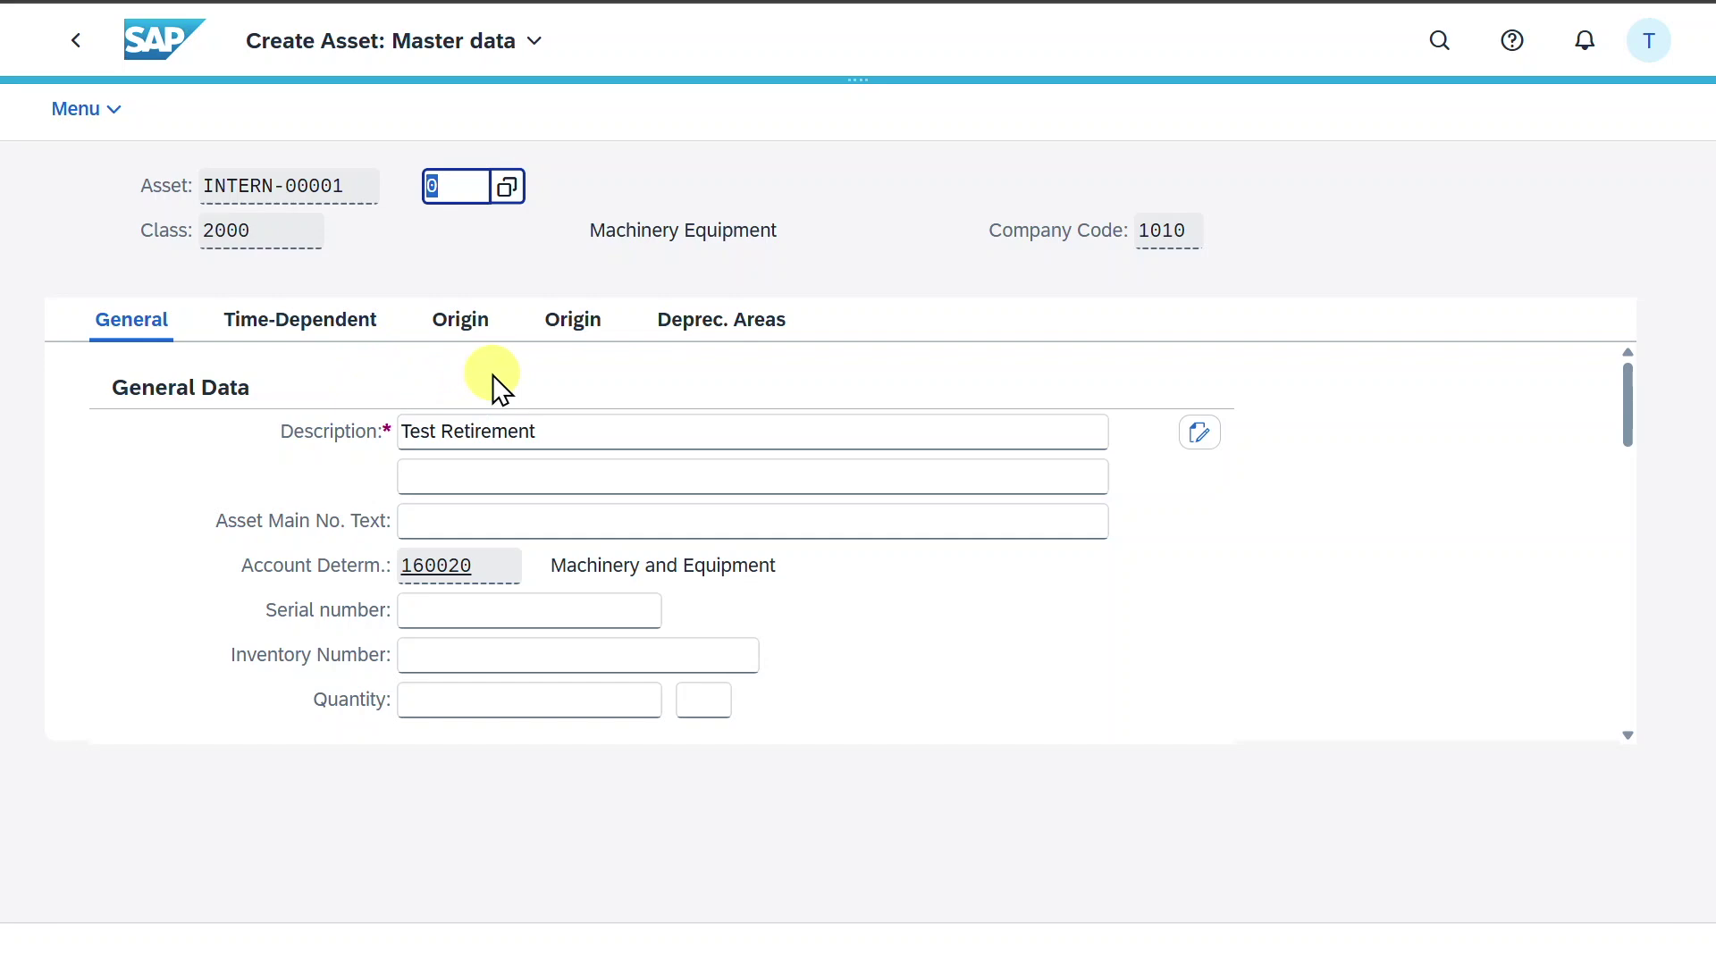
{"action": "left_click", "coordinate": [79, 44]}
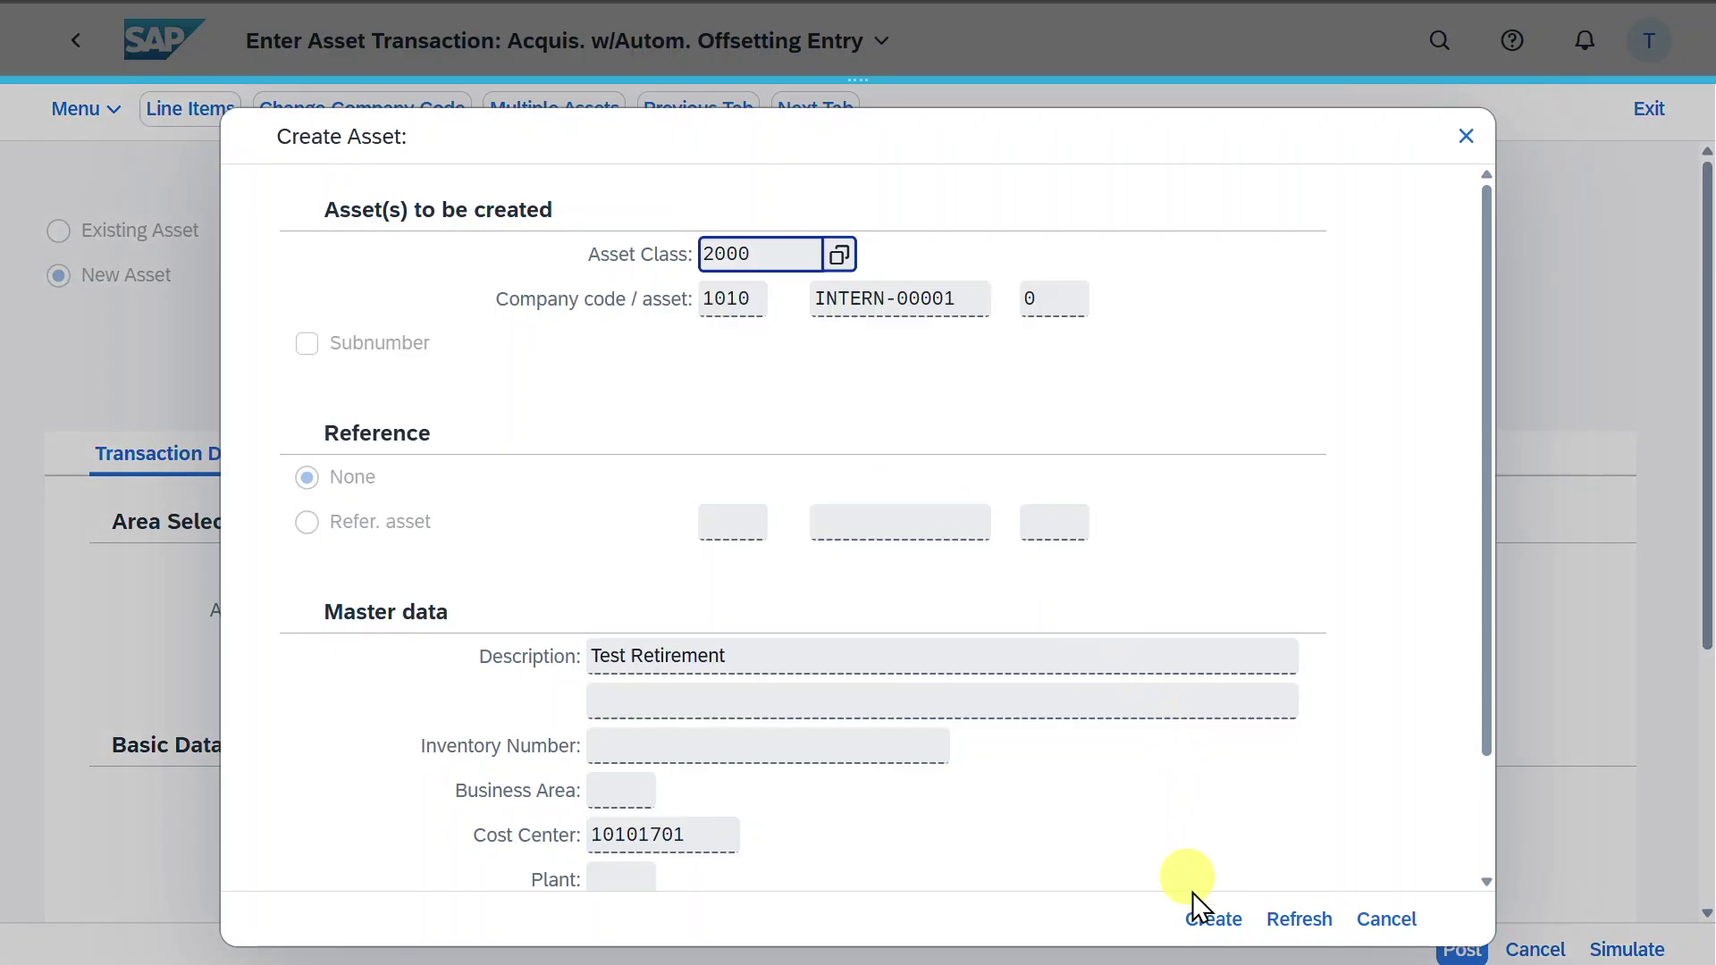
{"action": "left_click", "coordinate": [1212, 920]}
{"action": "left_click_drag", "start_coordinate": [518, 283], "coordinate": [433, 285]}
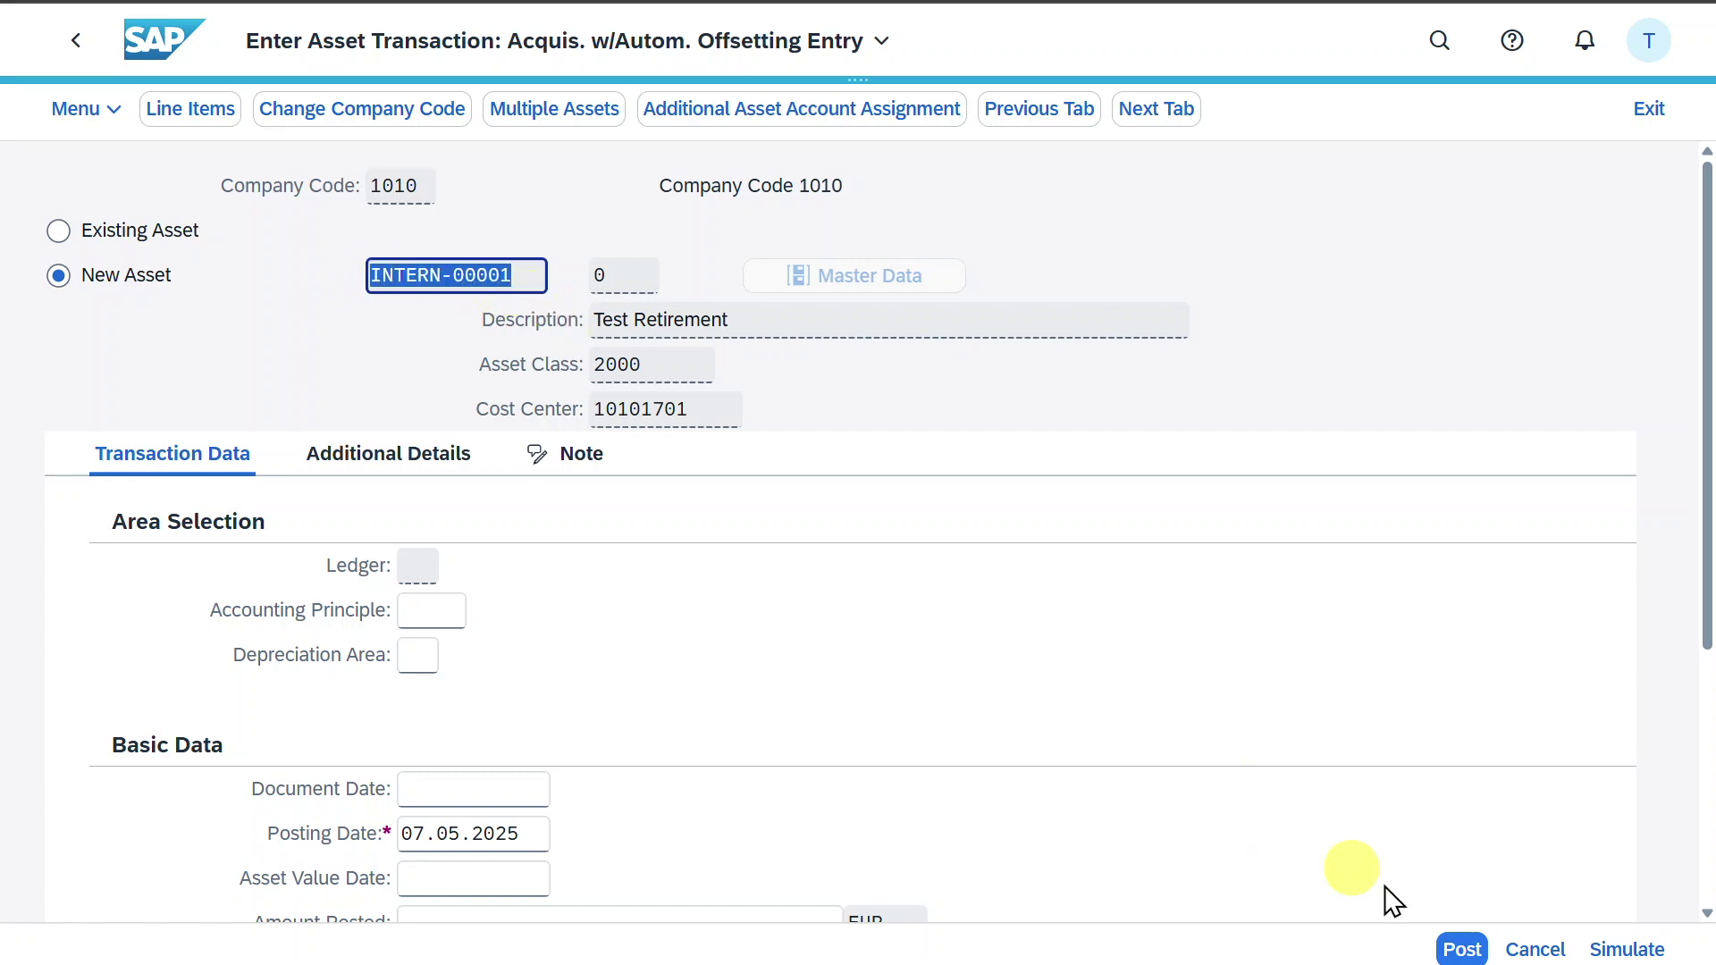
Step: Look over asset INTERN-00001 and the accounting principle and depreciation area fields
{"action": "left_click_drag", "start_coordinate": [517, 273], "coordinate": [366, 288]}
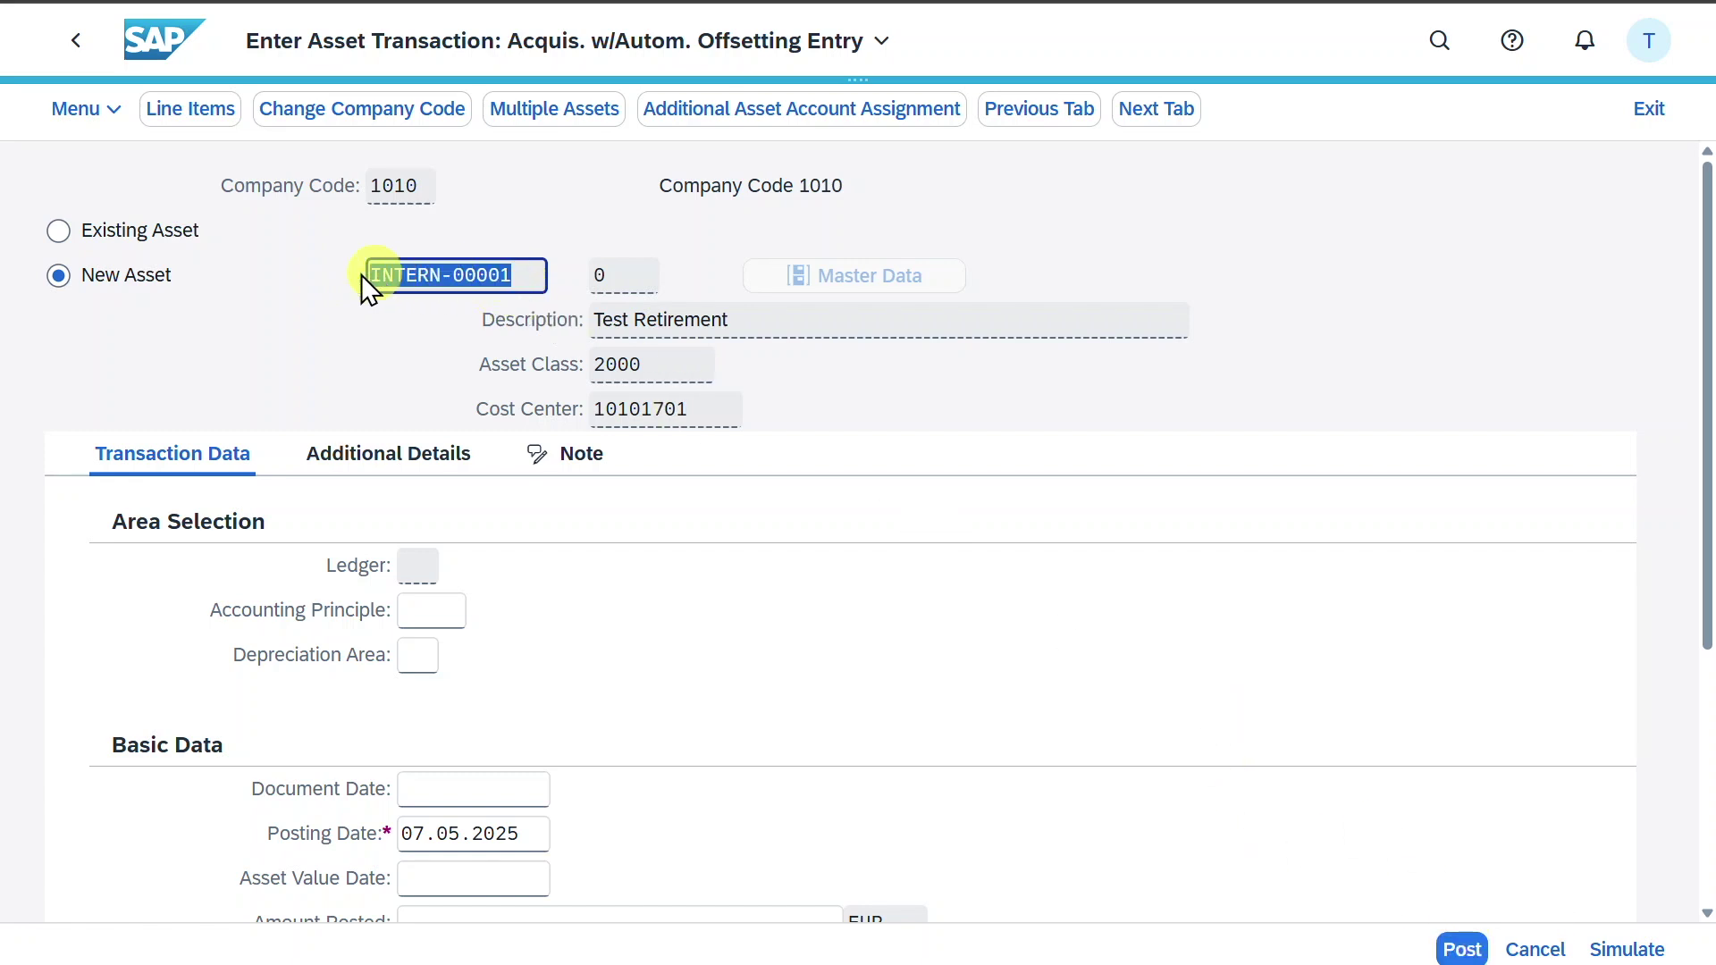
{"action": "left_click", "coordinate": [514, 277]}
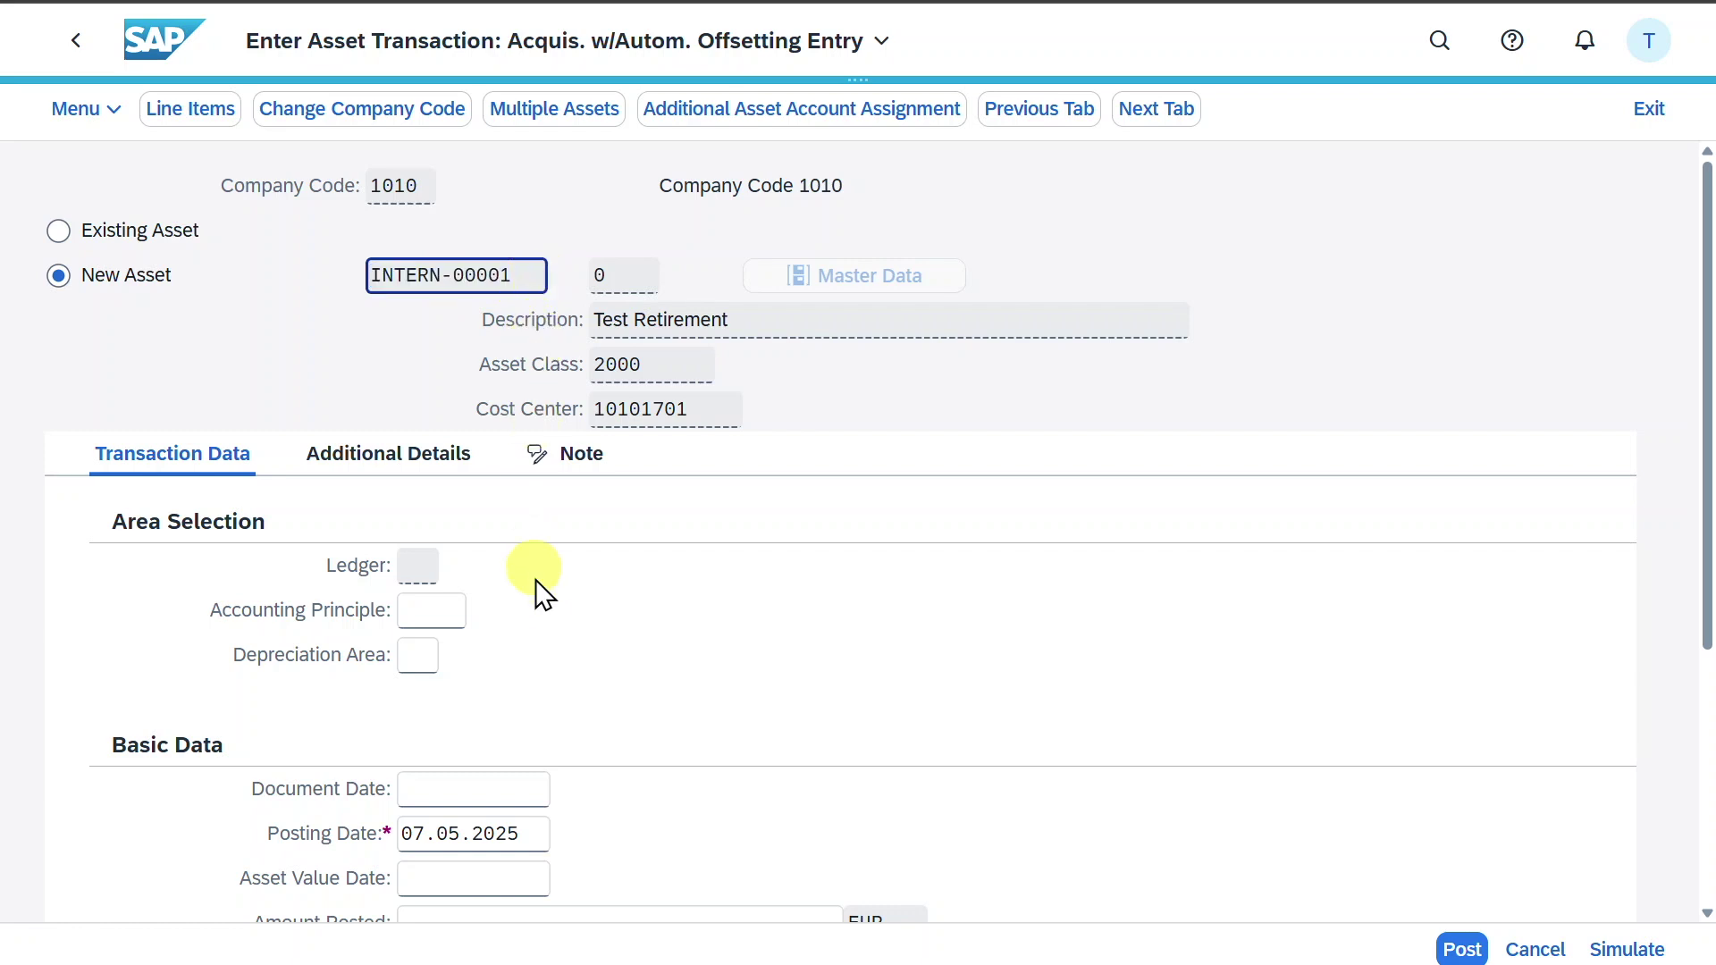
{"action": "scroll", "coordinate": [540, 601], "scroll_direction": "down", "scroll_amount": 2}
{"action": "left_click", "coordinate": [442, 390]}
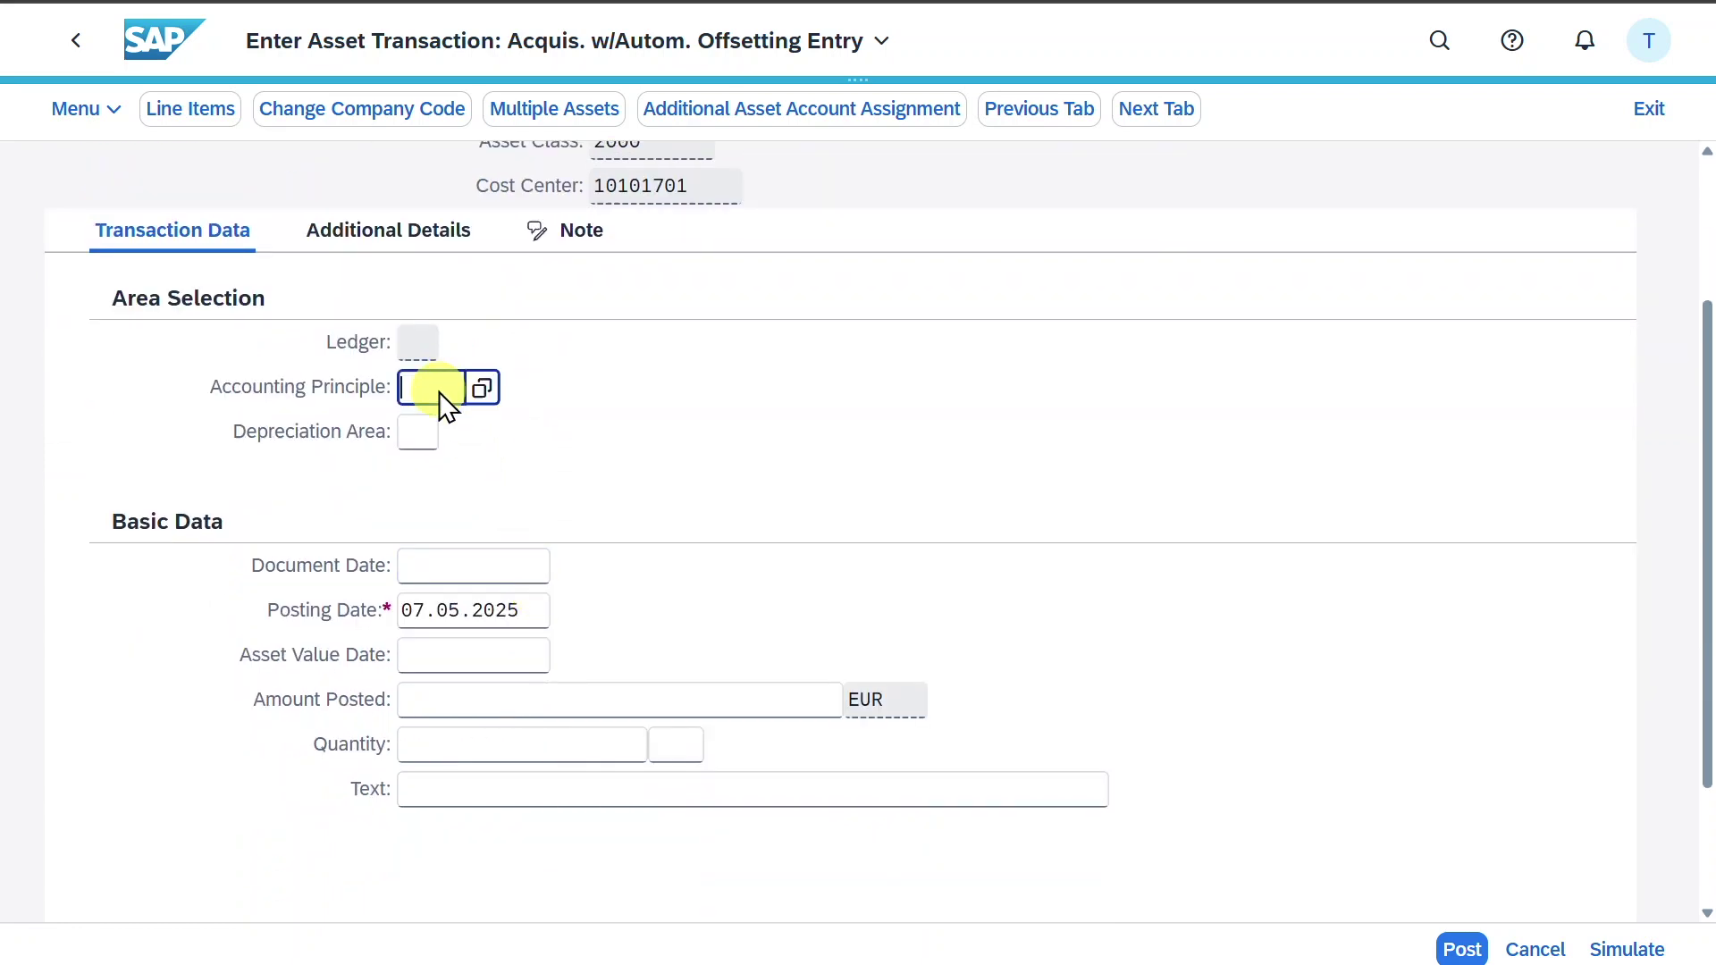
{"action": "left_click", "coordinate": [421, 438]}
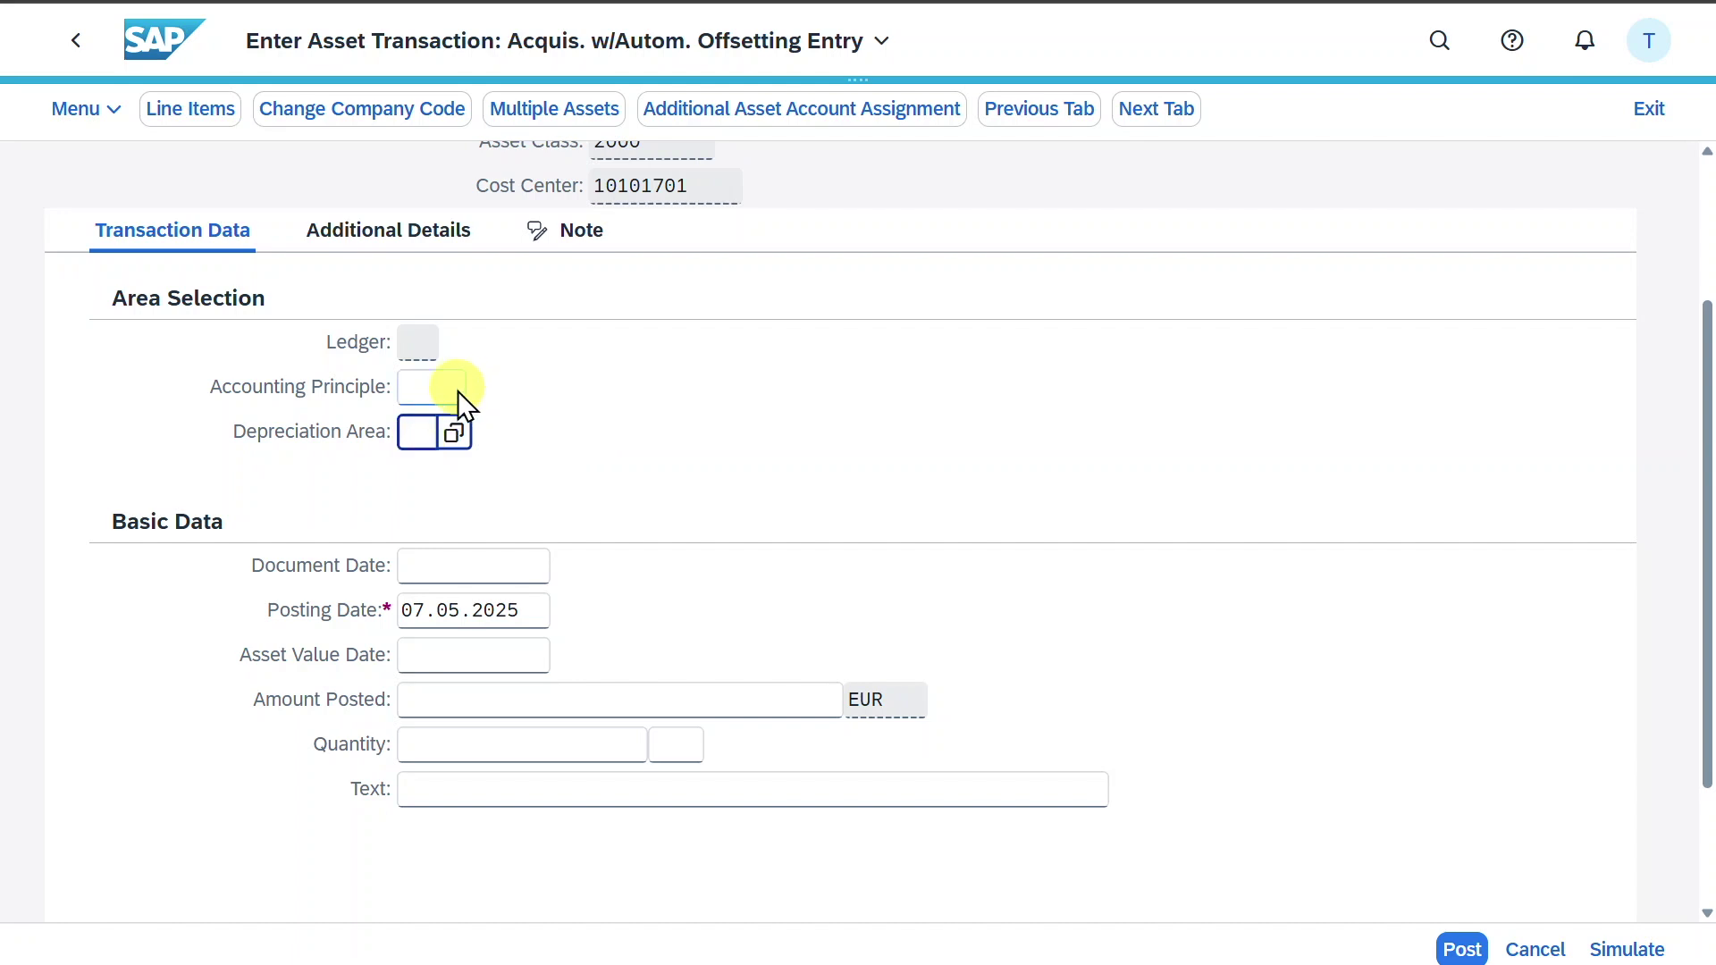
{"action": "left_click", "coordinate": [458, 389]}
{"action": "left_click", "coordinate": [421, 431]}
Step: Set document and asset value dates to 07.05.2025 and amount posted to 1000, then show Additional Details
{"action": "left_click", "coordinate": [404, 615]}
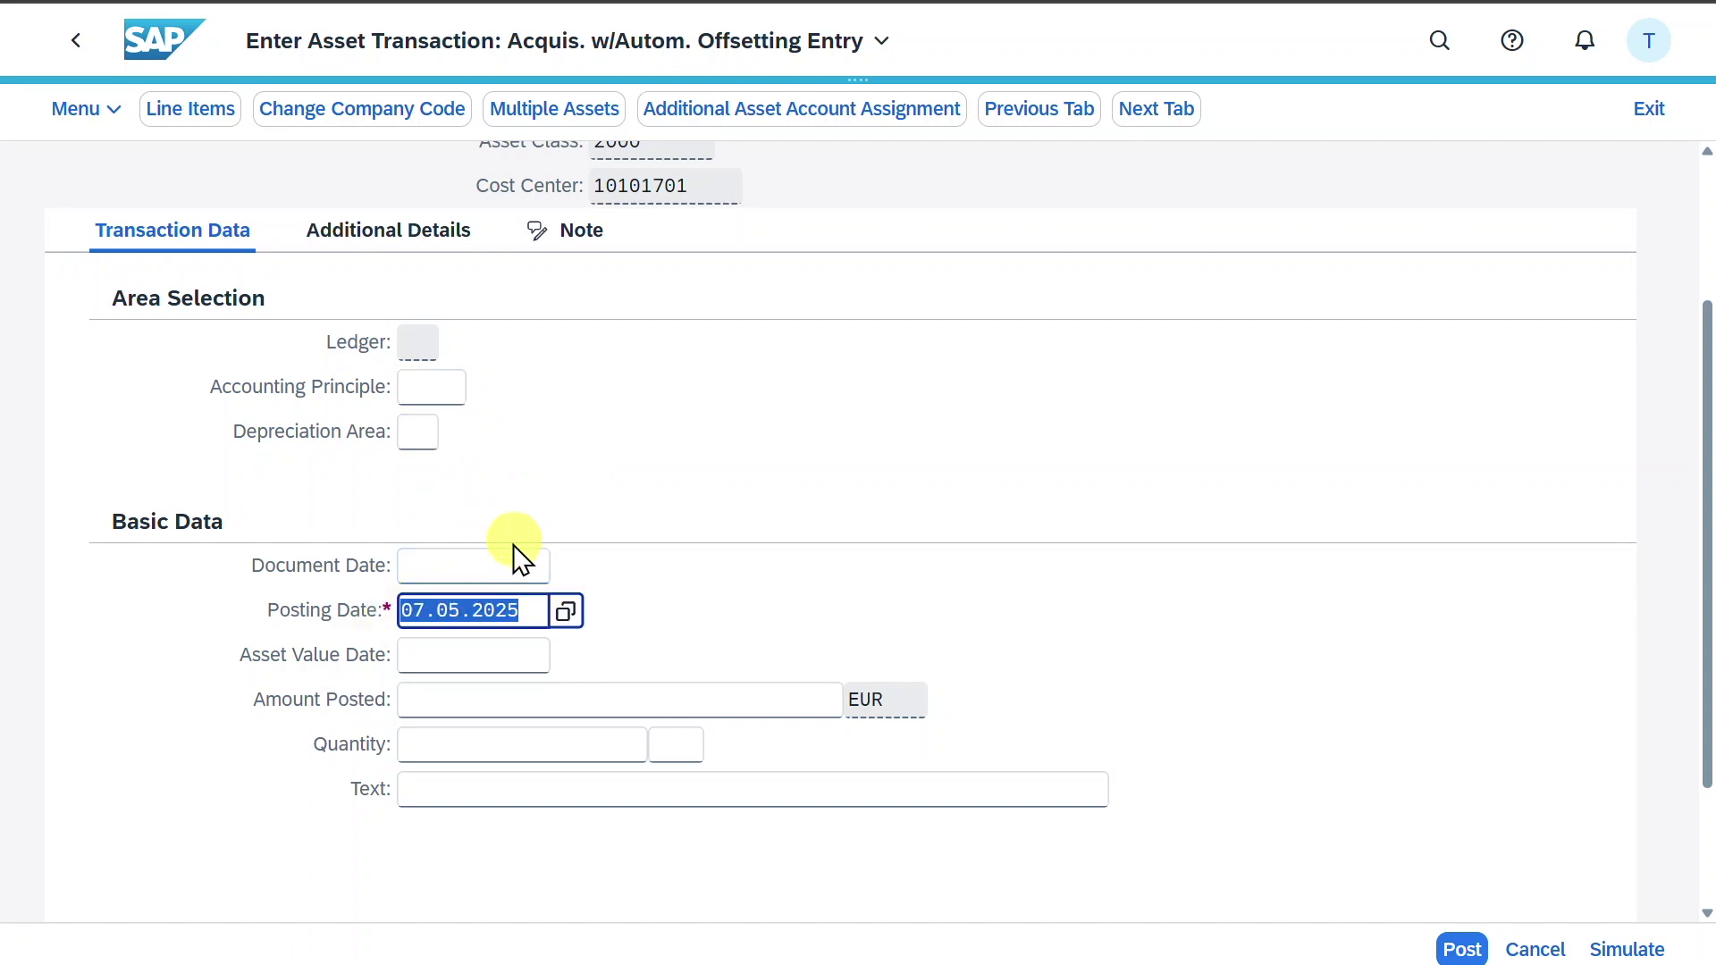
{"action": "left_click", "coordinate": [496, 565]}
{"action": "left_click", "coordinate": [453, 655]}
{"action": "type", "text": "07.05.2025"}
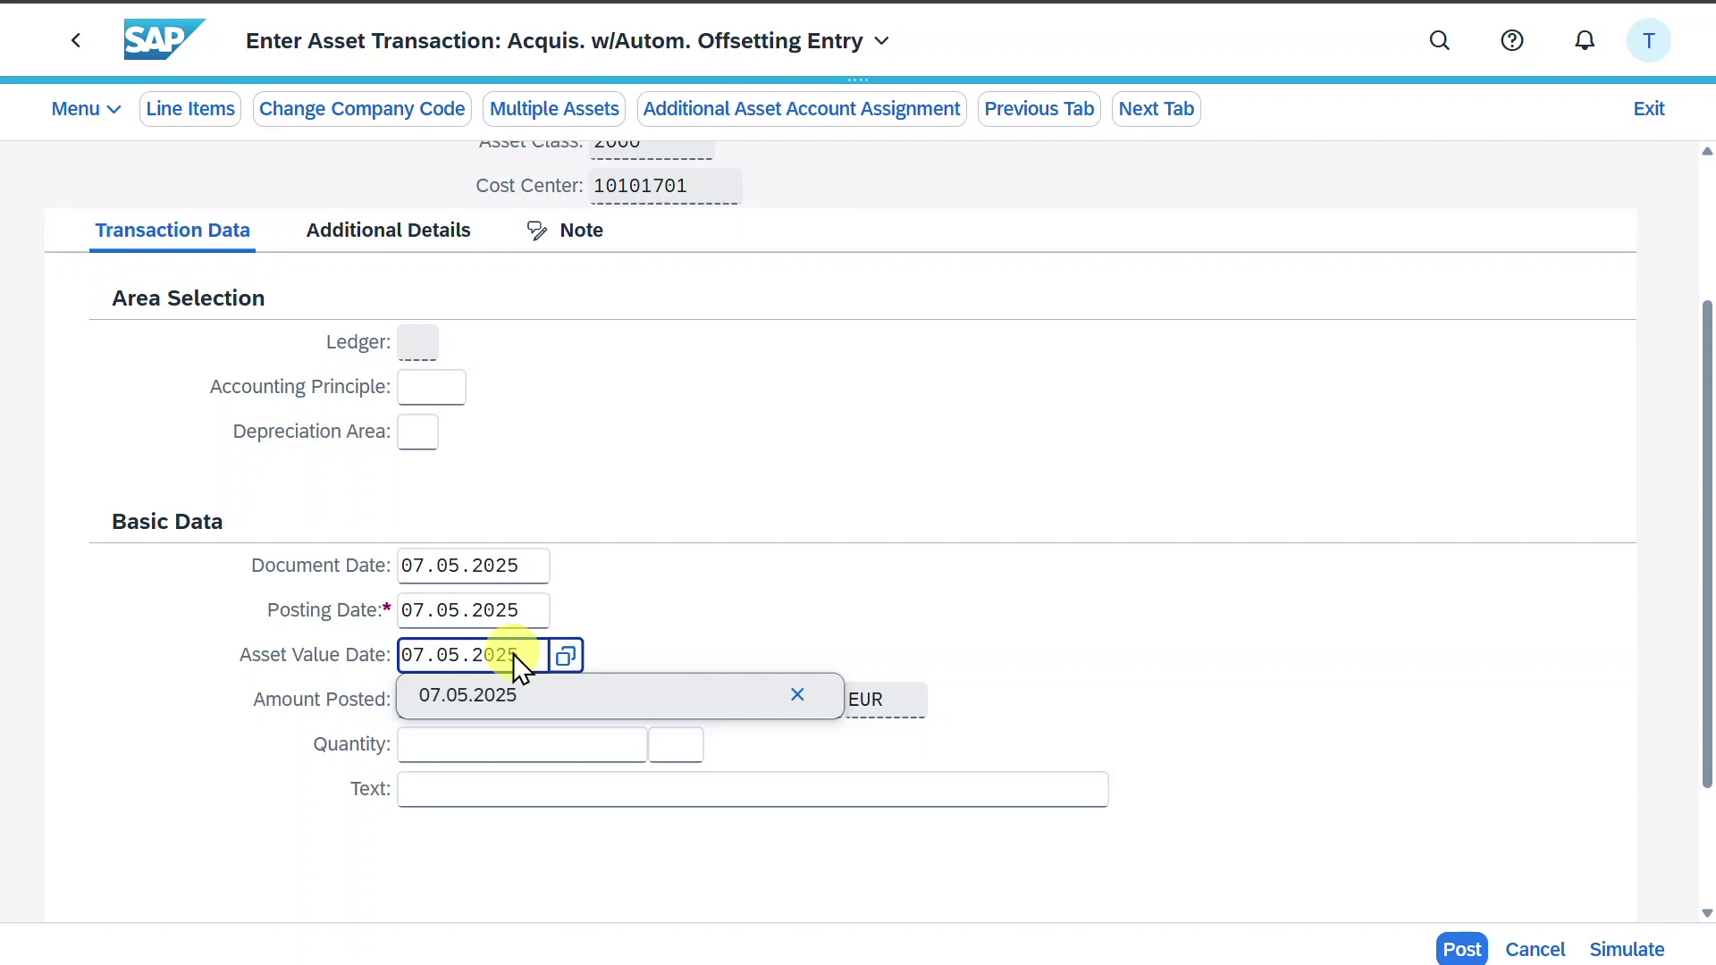
{"action": "left_click", "coordinate": [610, 706]}
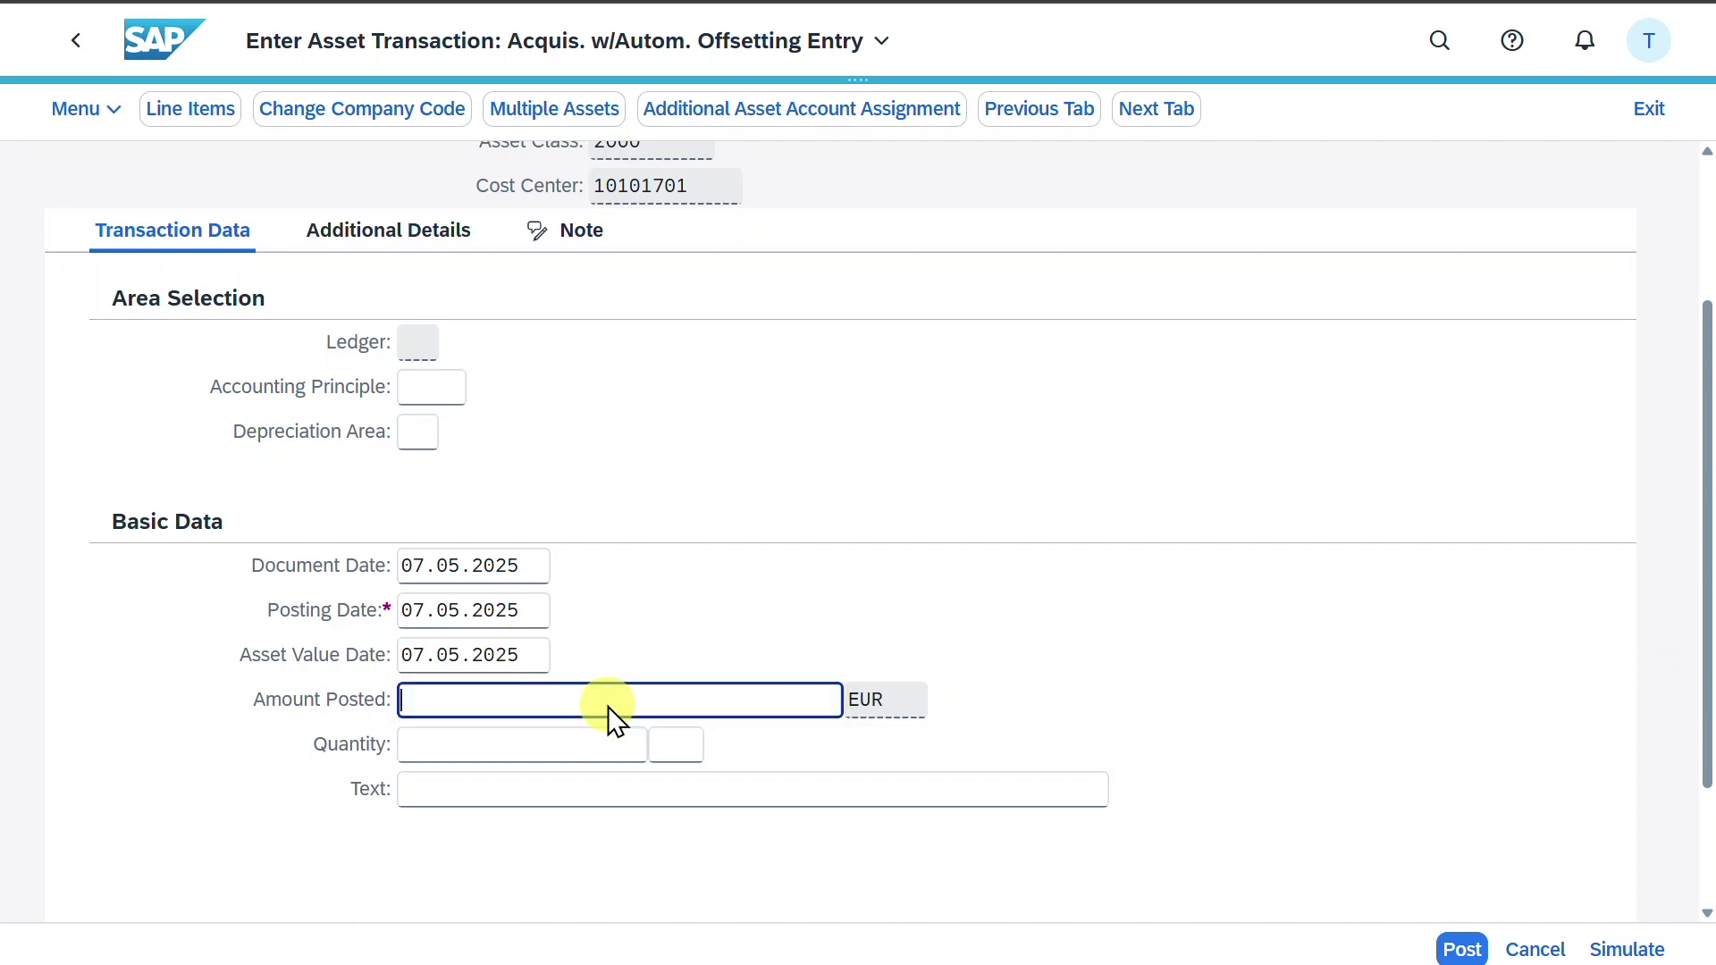
{"action": "type", "text": "1000"}
{"action": "left_click", "coordinate": [726, 639]}
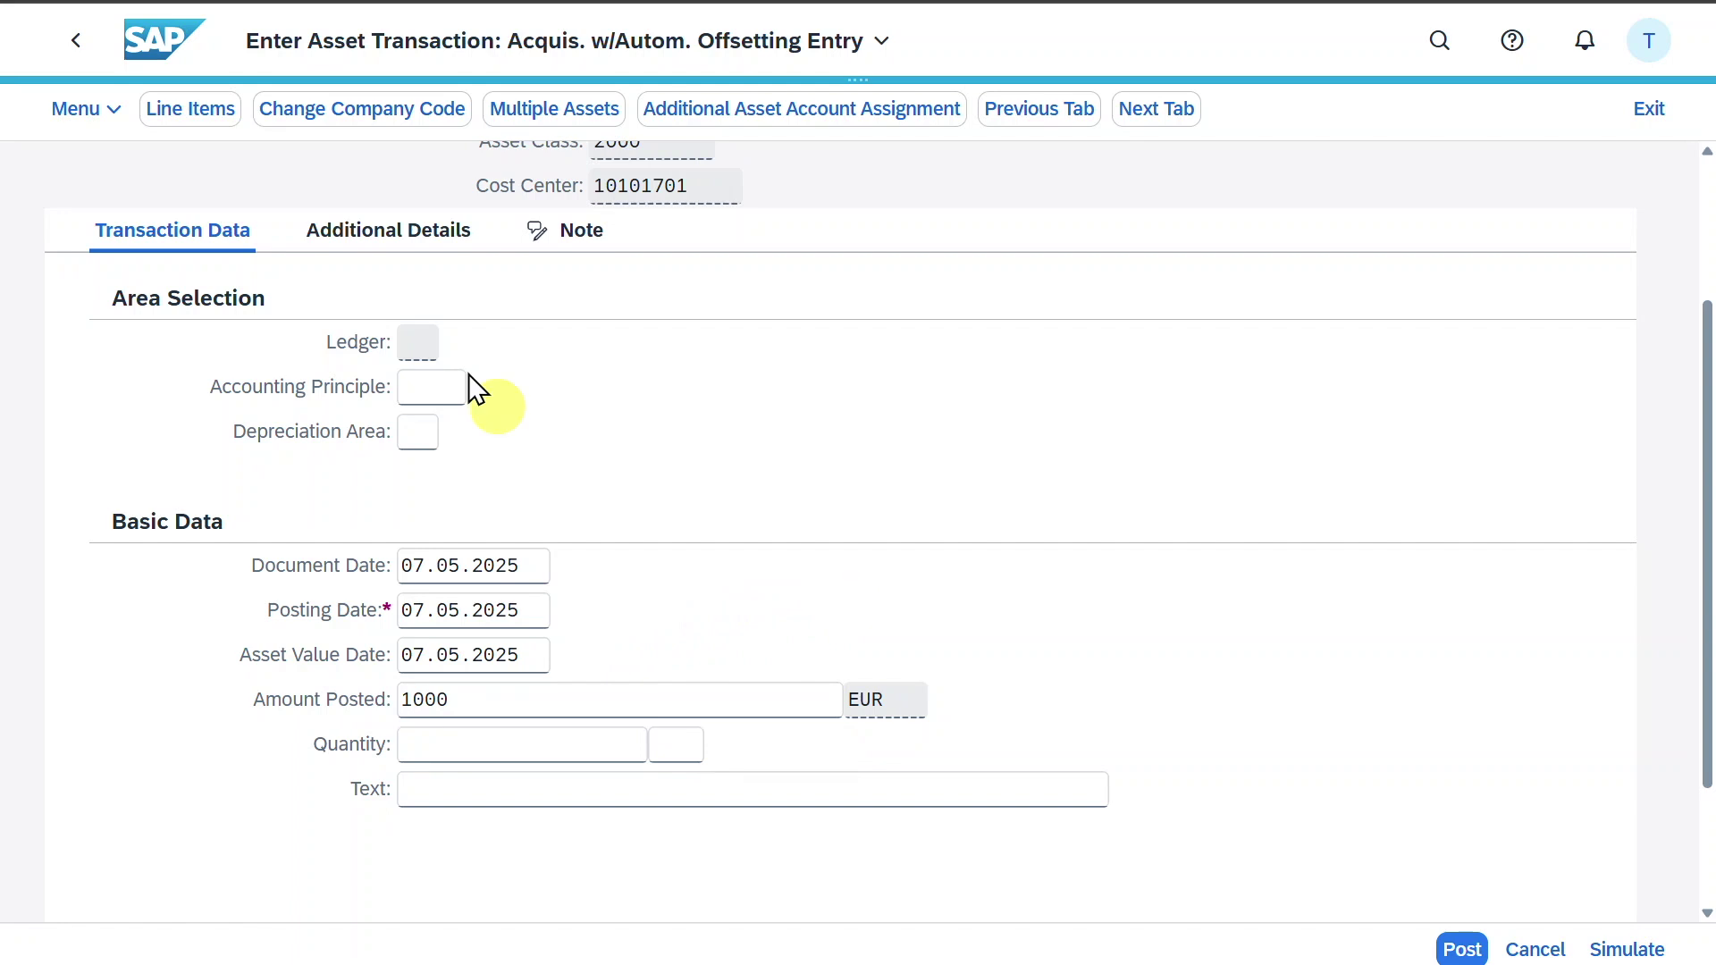
{"action": "left_click", "coordinate": [428, 250]}
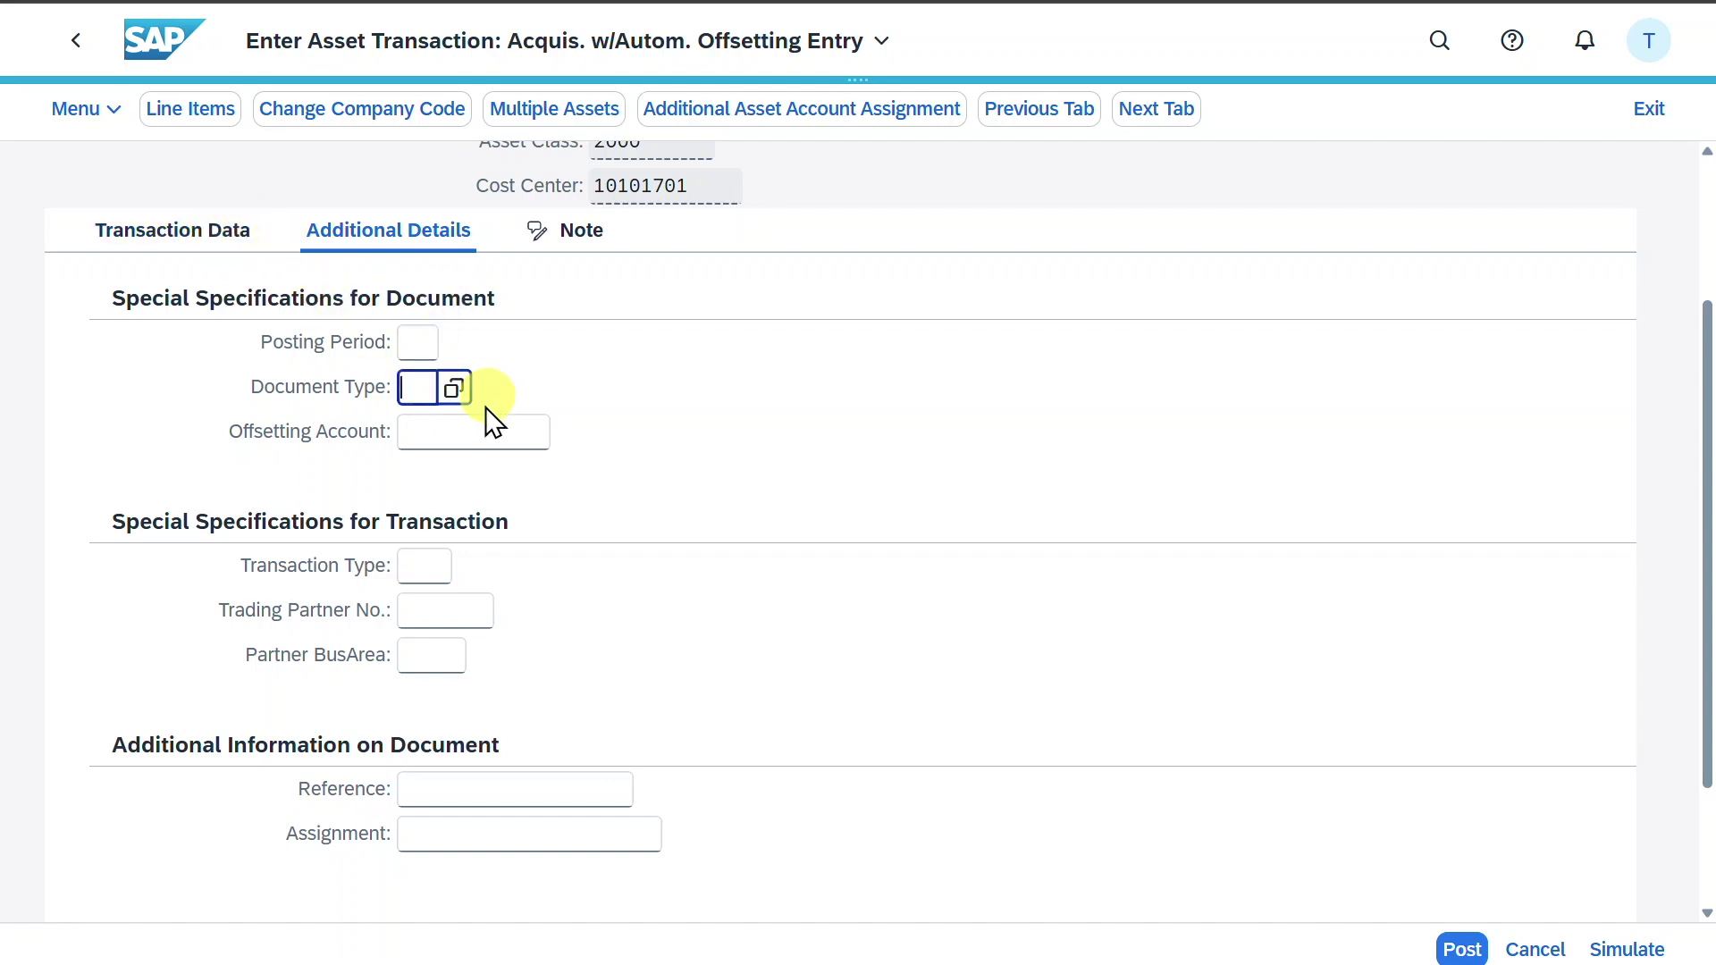
{"action": "left_click", "coordinate": [487, 438]}
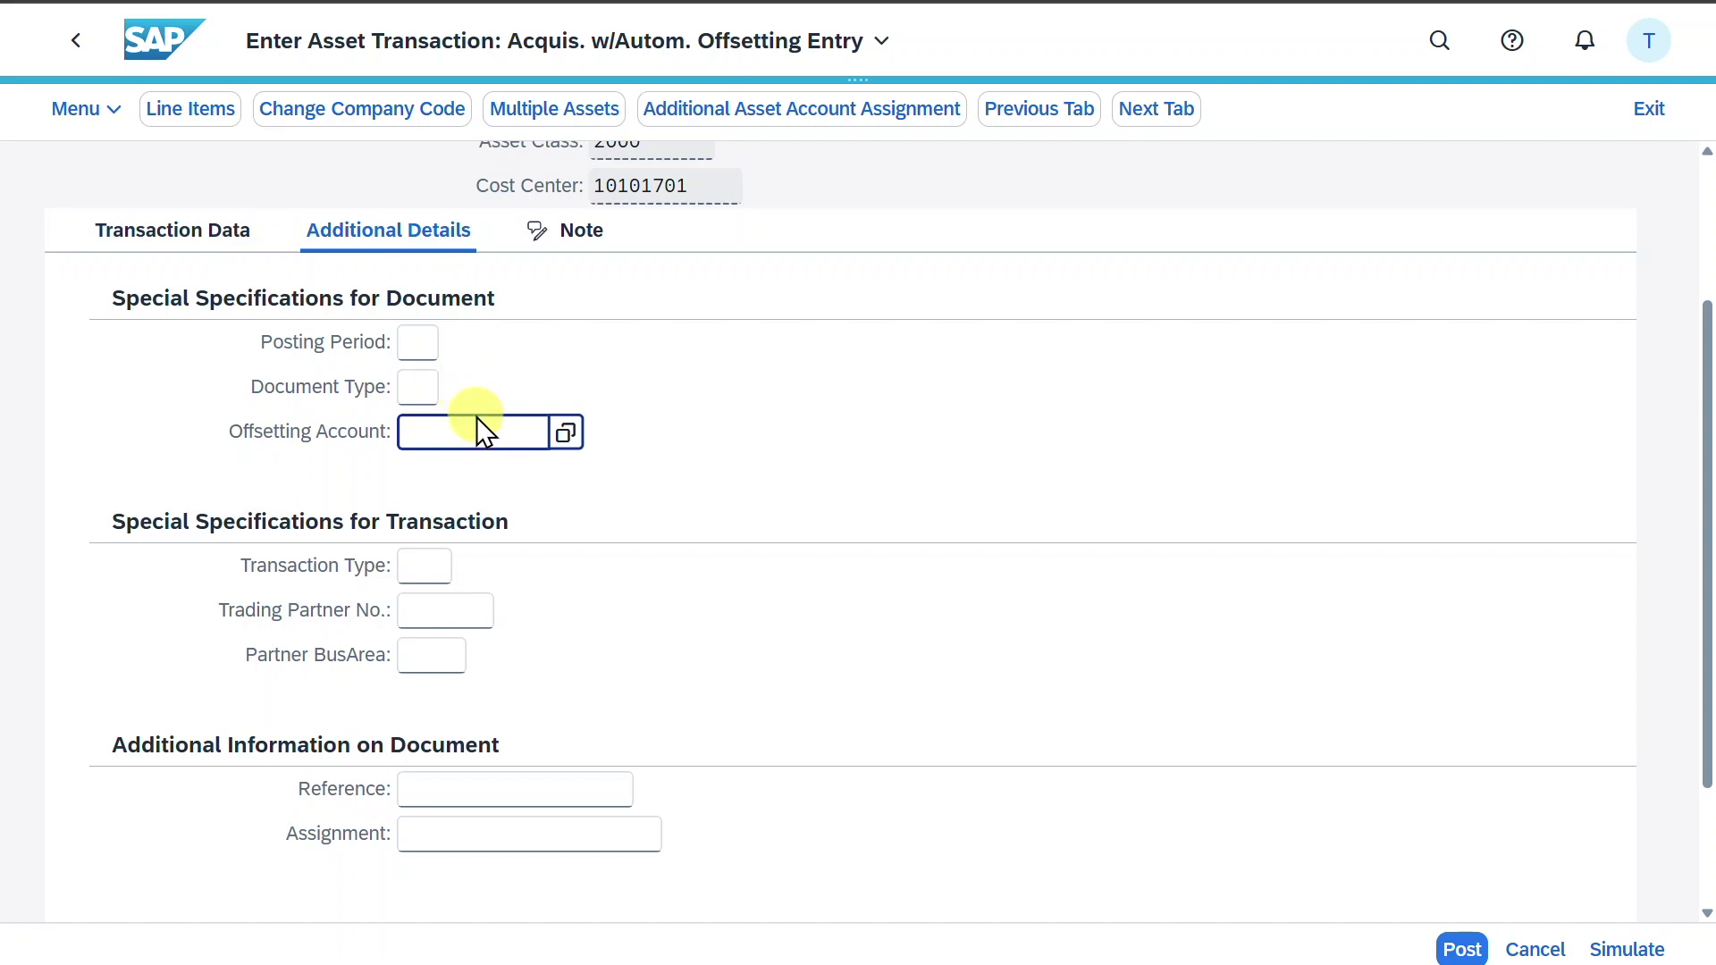
Step: Step through the transaction type, trading partner, partner business area and Assignment fields
{"action": "left_click", "coordinate": [433, 570]}
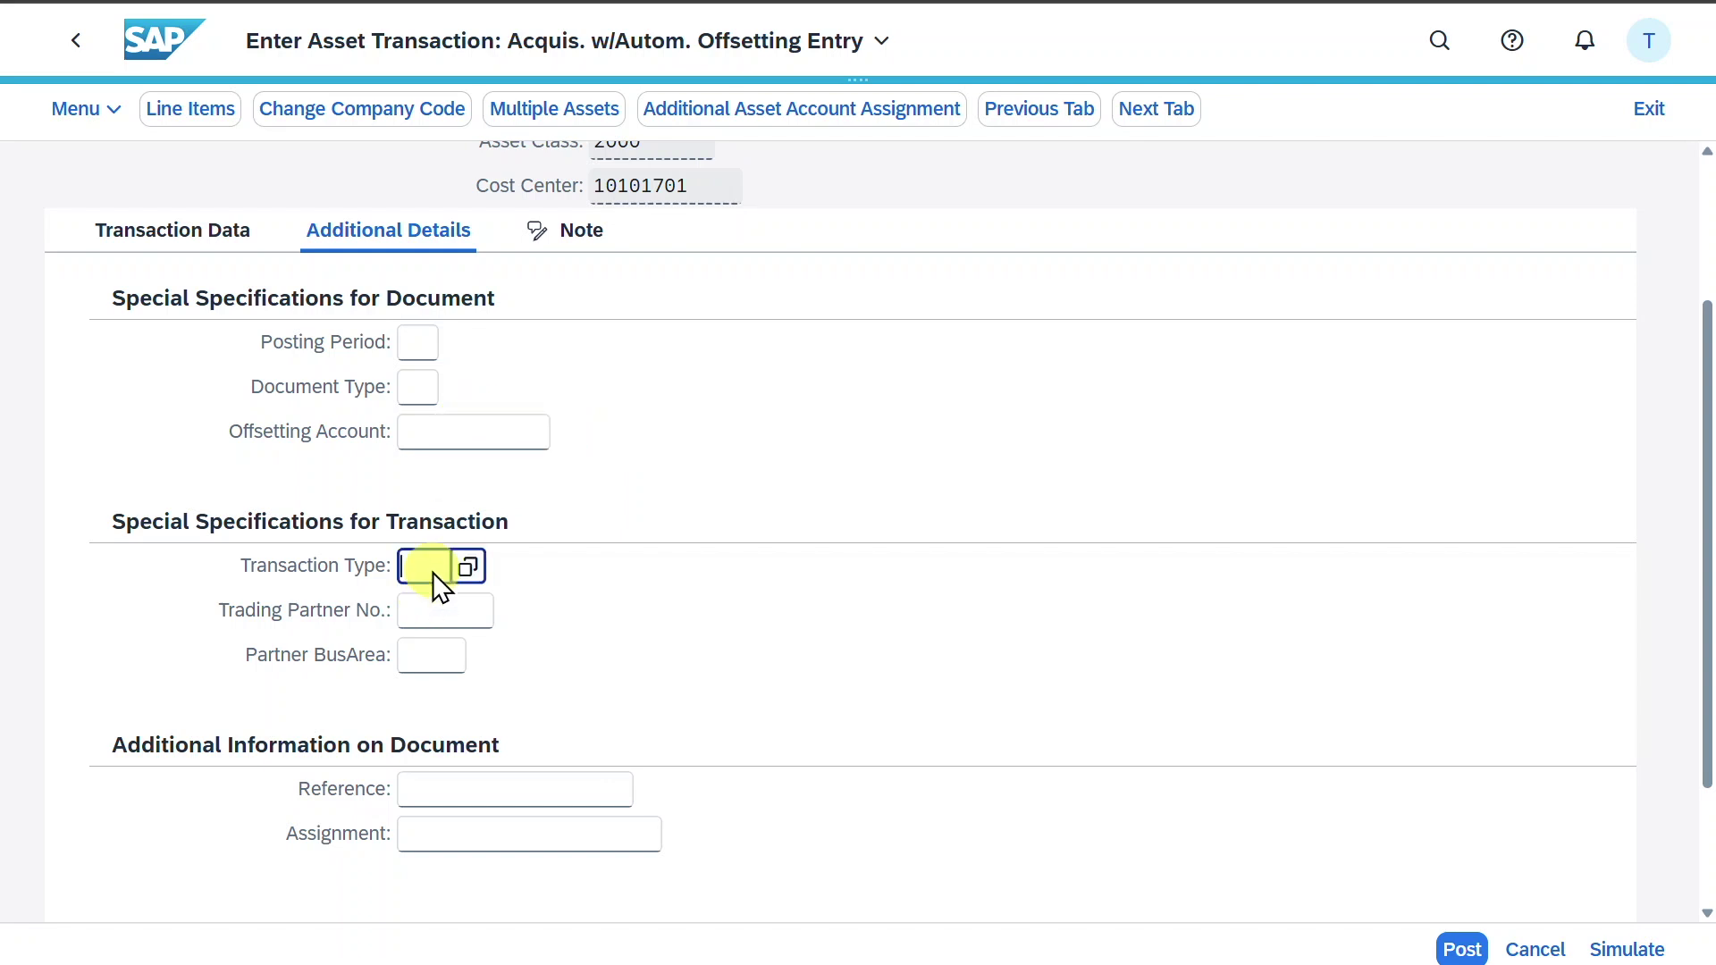
{"action": "left_click", "coordinate": [451, 623]}
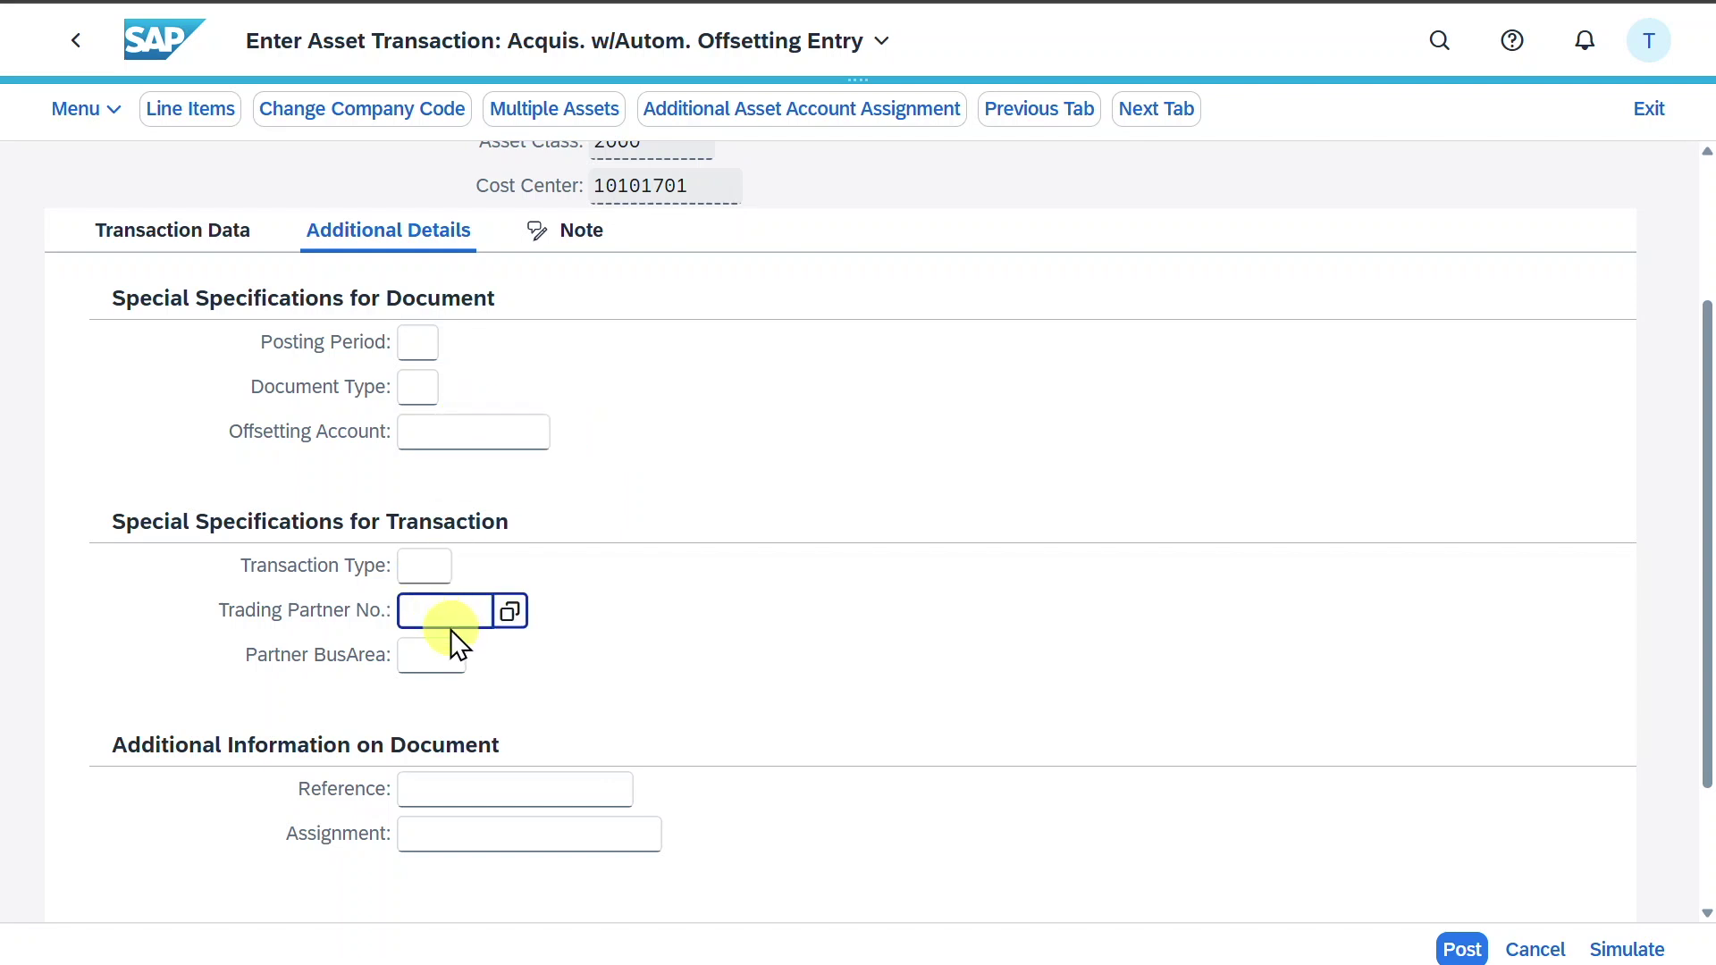
{"action": "left_click", "coordinate": [450, 653]}
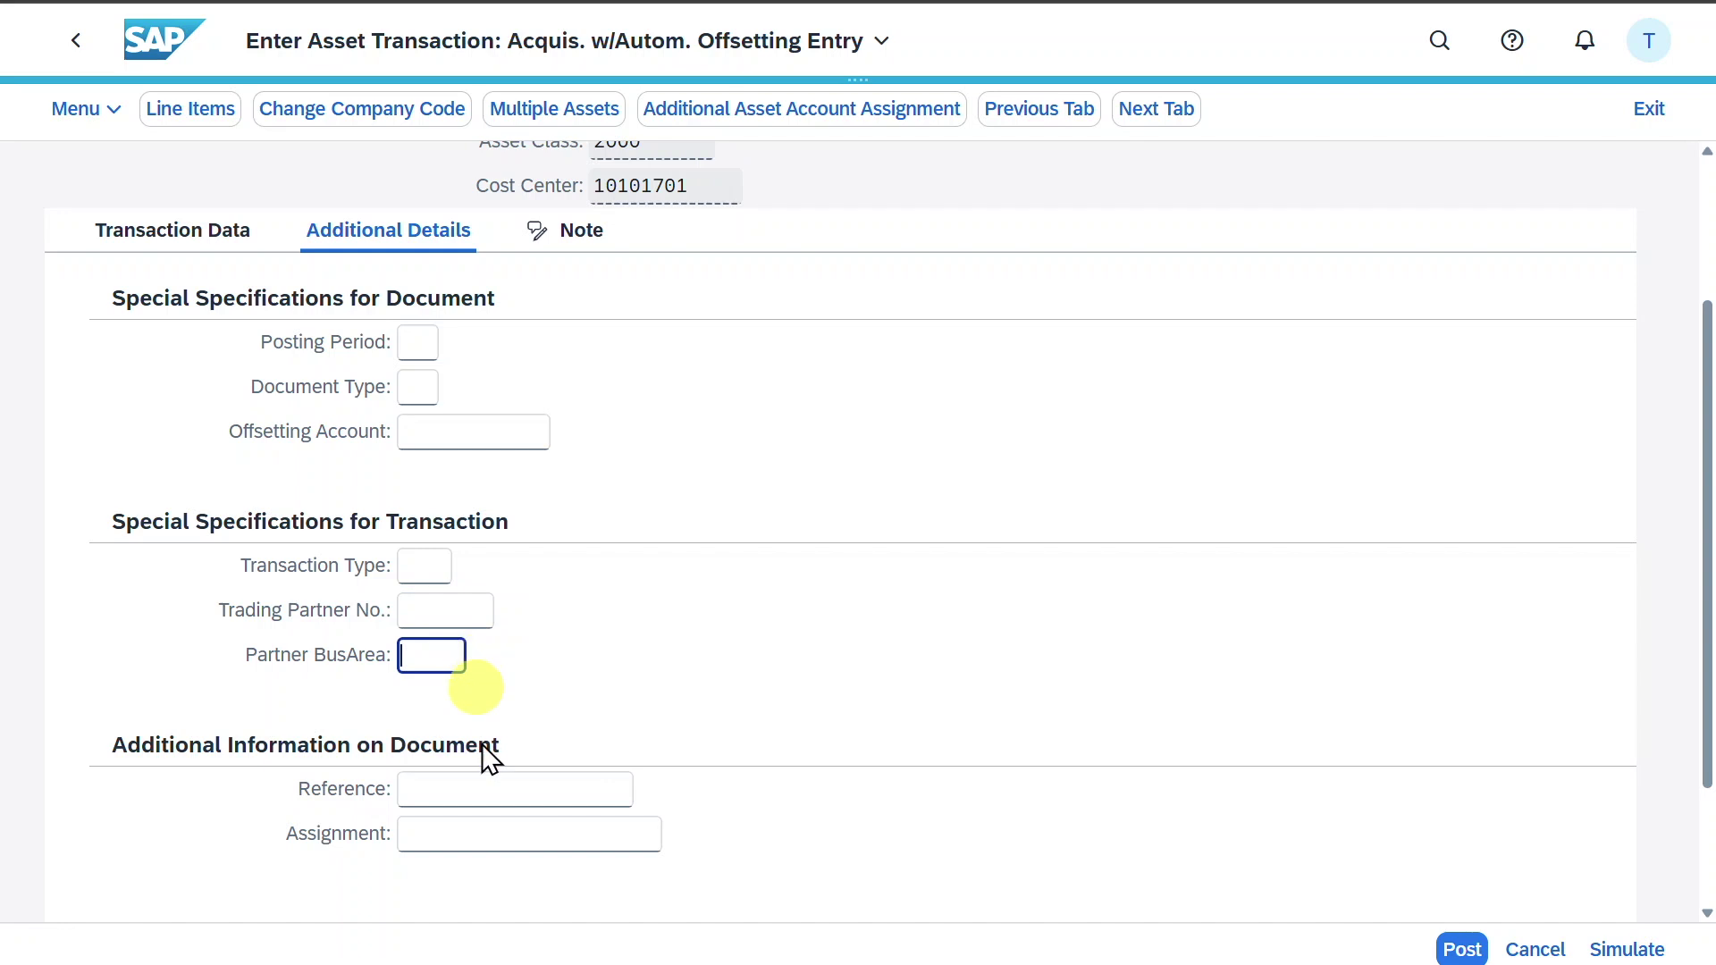
{"action": "left_click", "coordinate": [490, 833]}
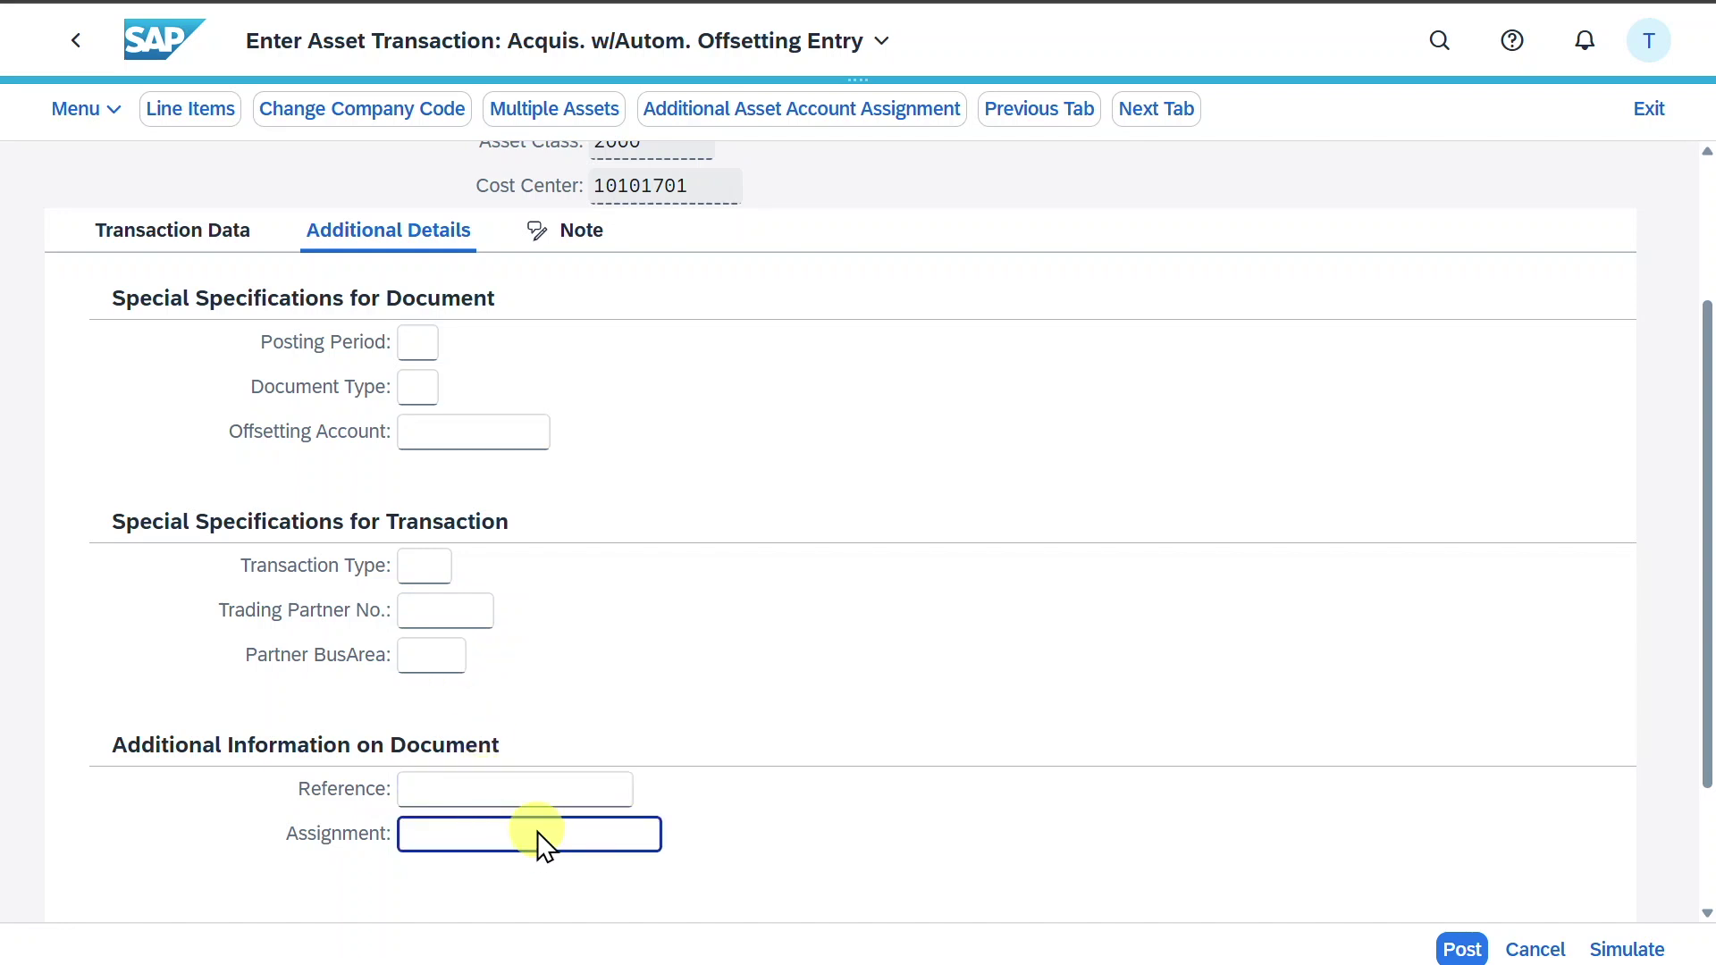
Step: Post the acquisition in LG and IFRS, creating asset 200030, and dismiss the success messages
{"action": "left_click", "coordinate": [1462, 951]}
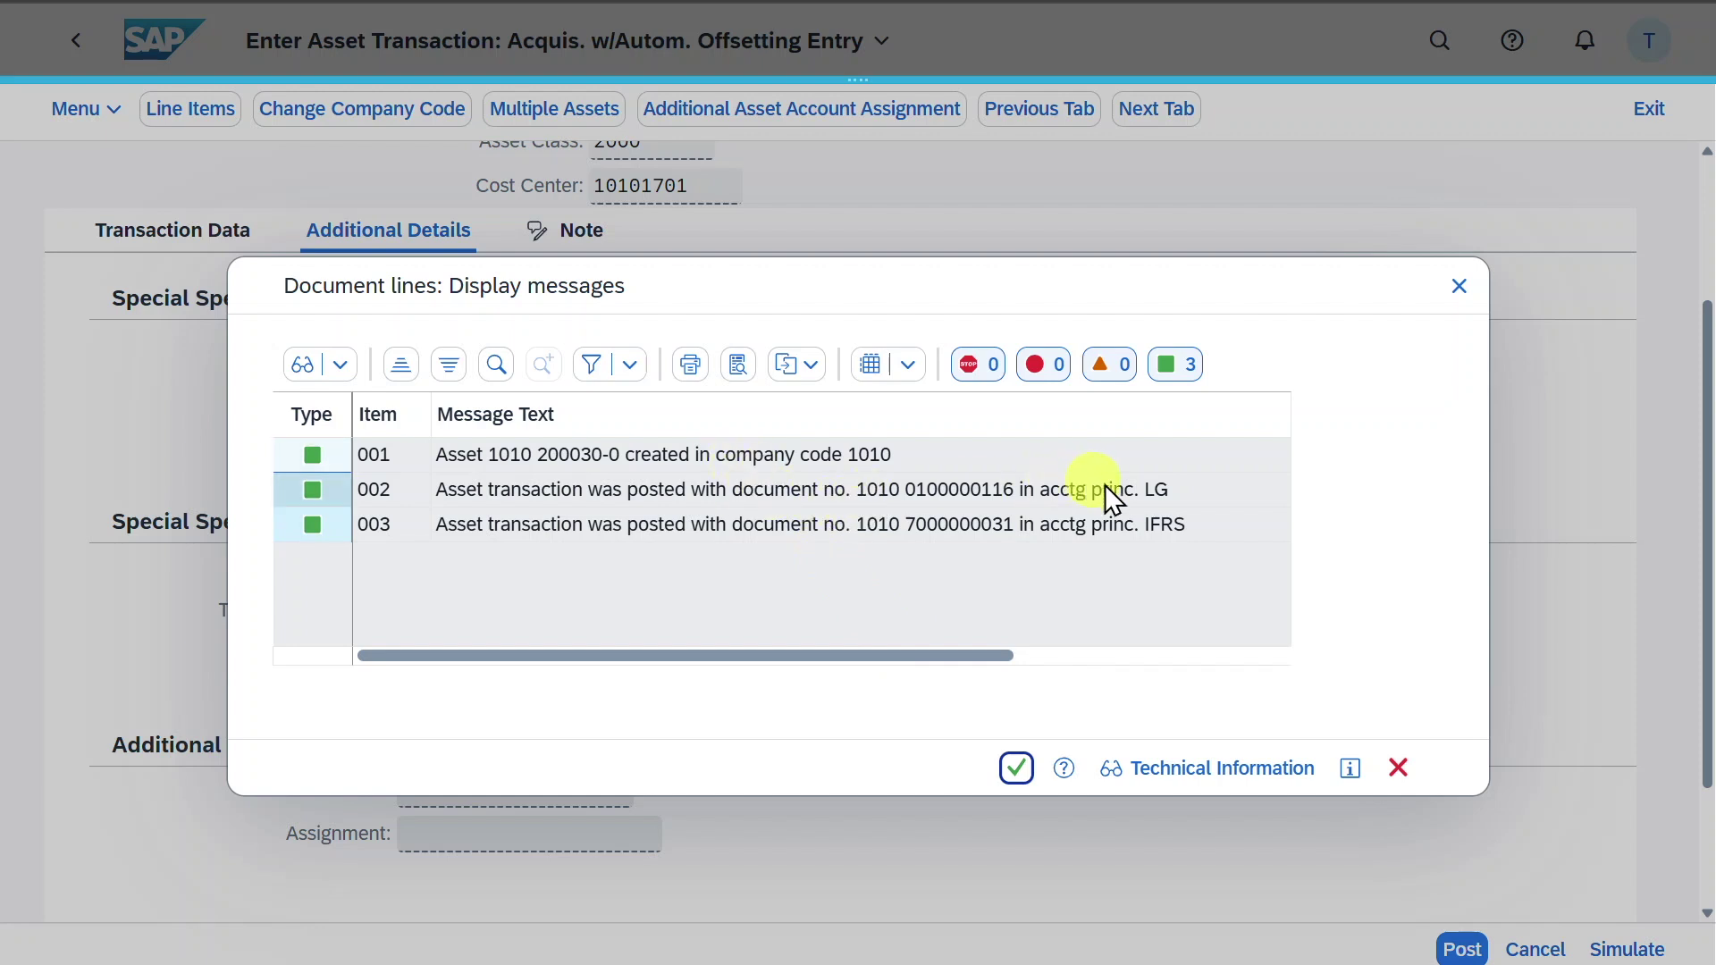
{"action": "left_click", "coordinate": [596, 454]}
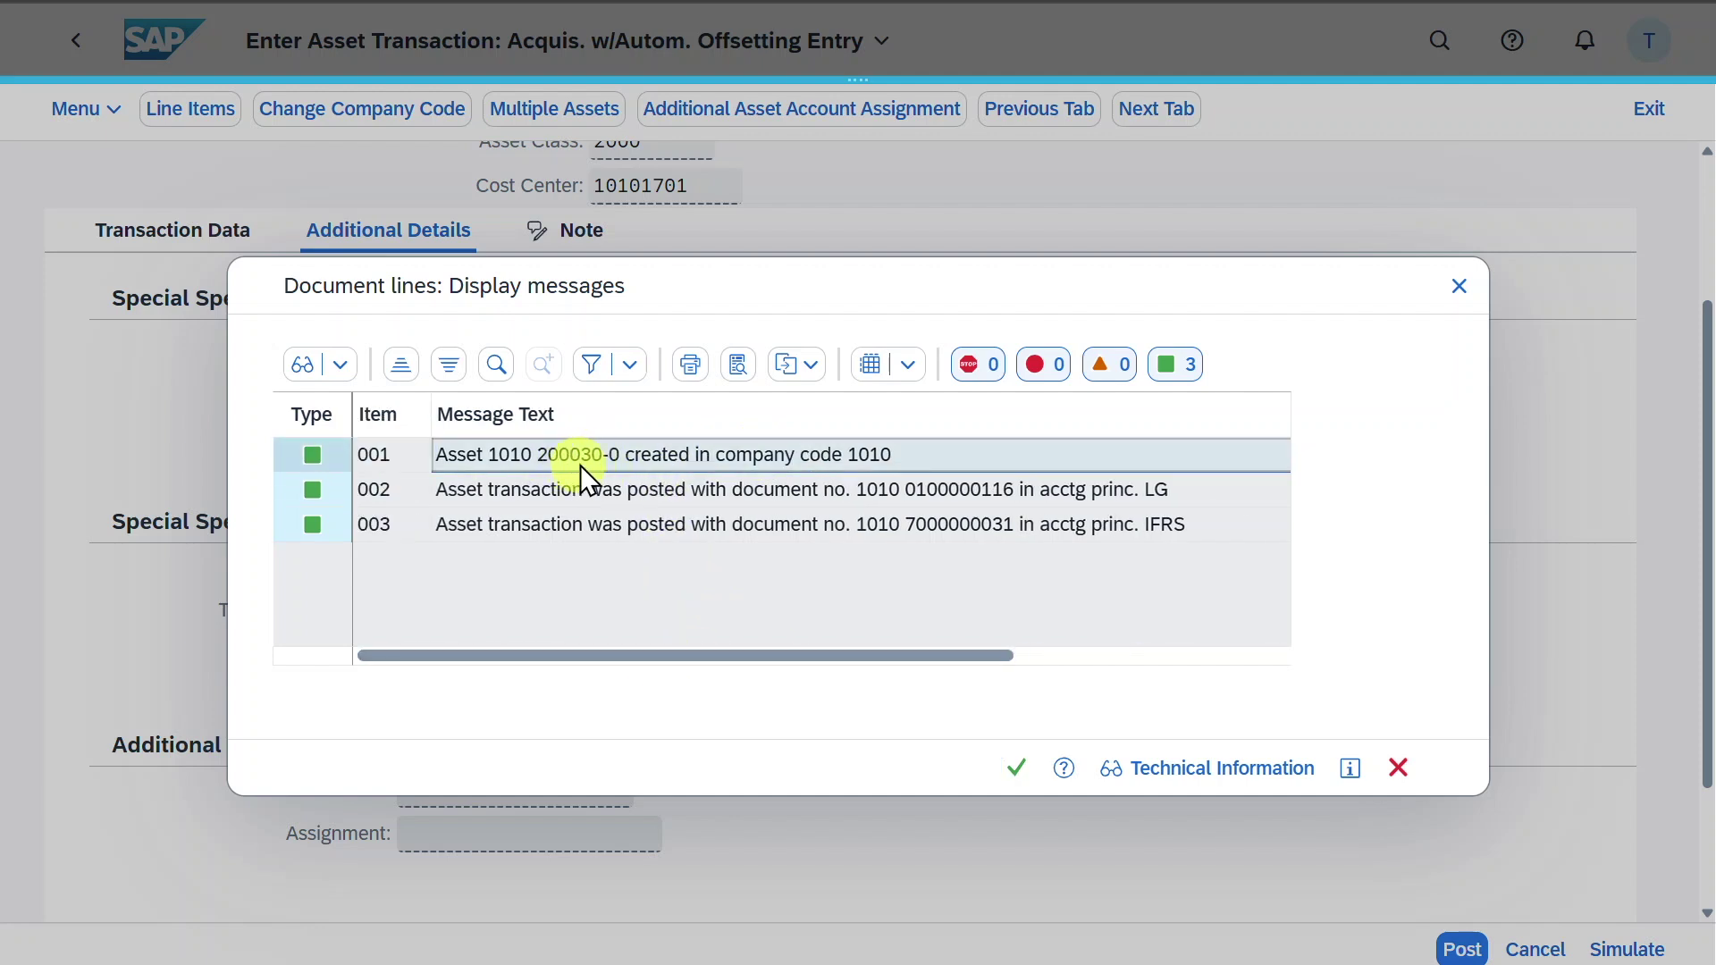
{"action": "left_click", "coordinate": [1015, 768]}
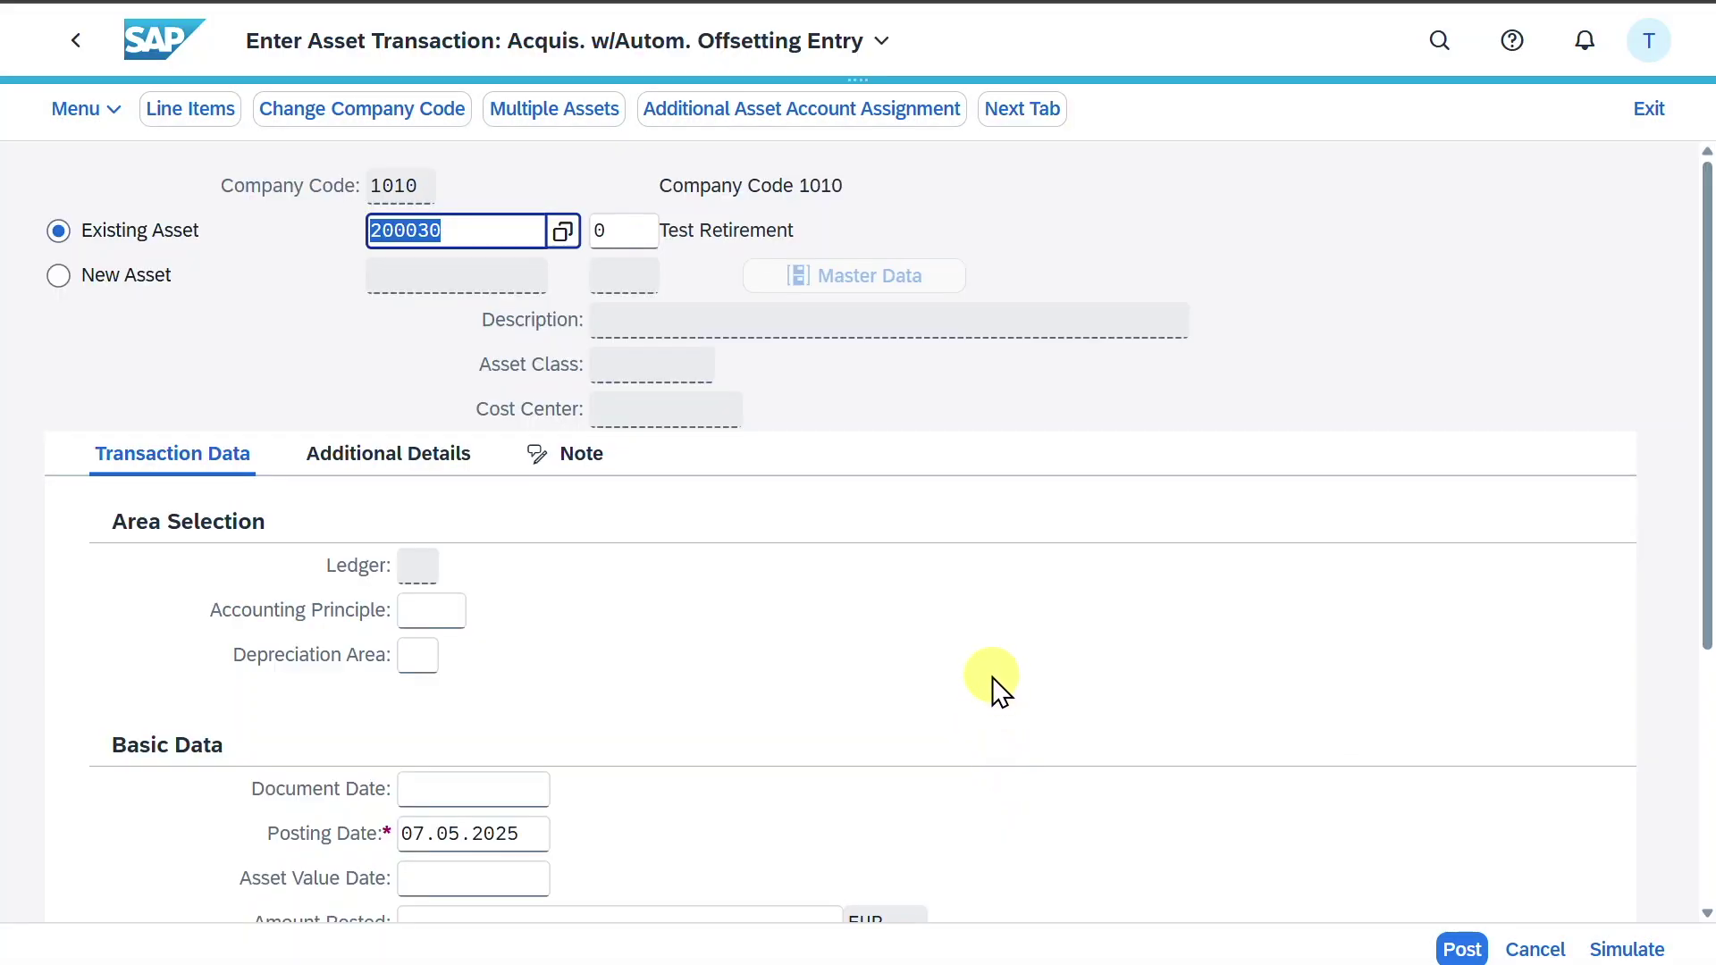
Step: Open Post Retirement (Non-Integrated) from Fixed Assets and check the system information
{"action": "left_click", "coordinate": [79, 41]}
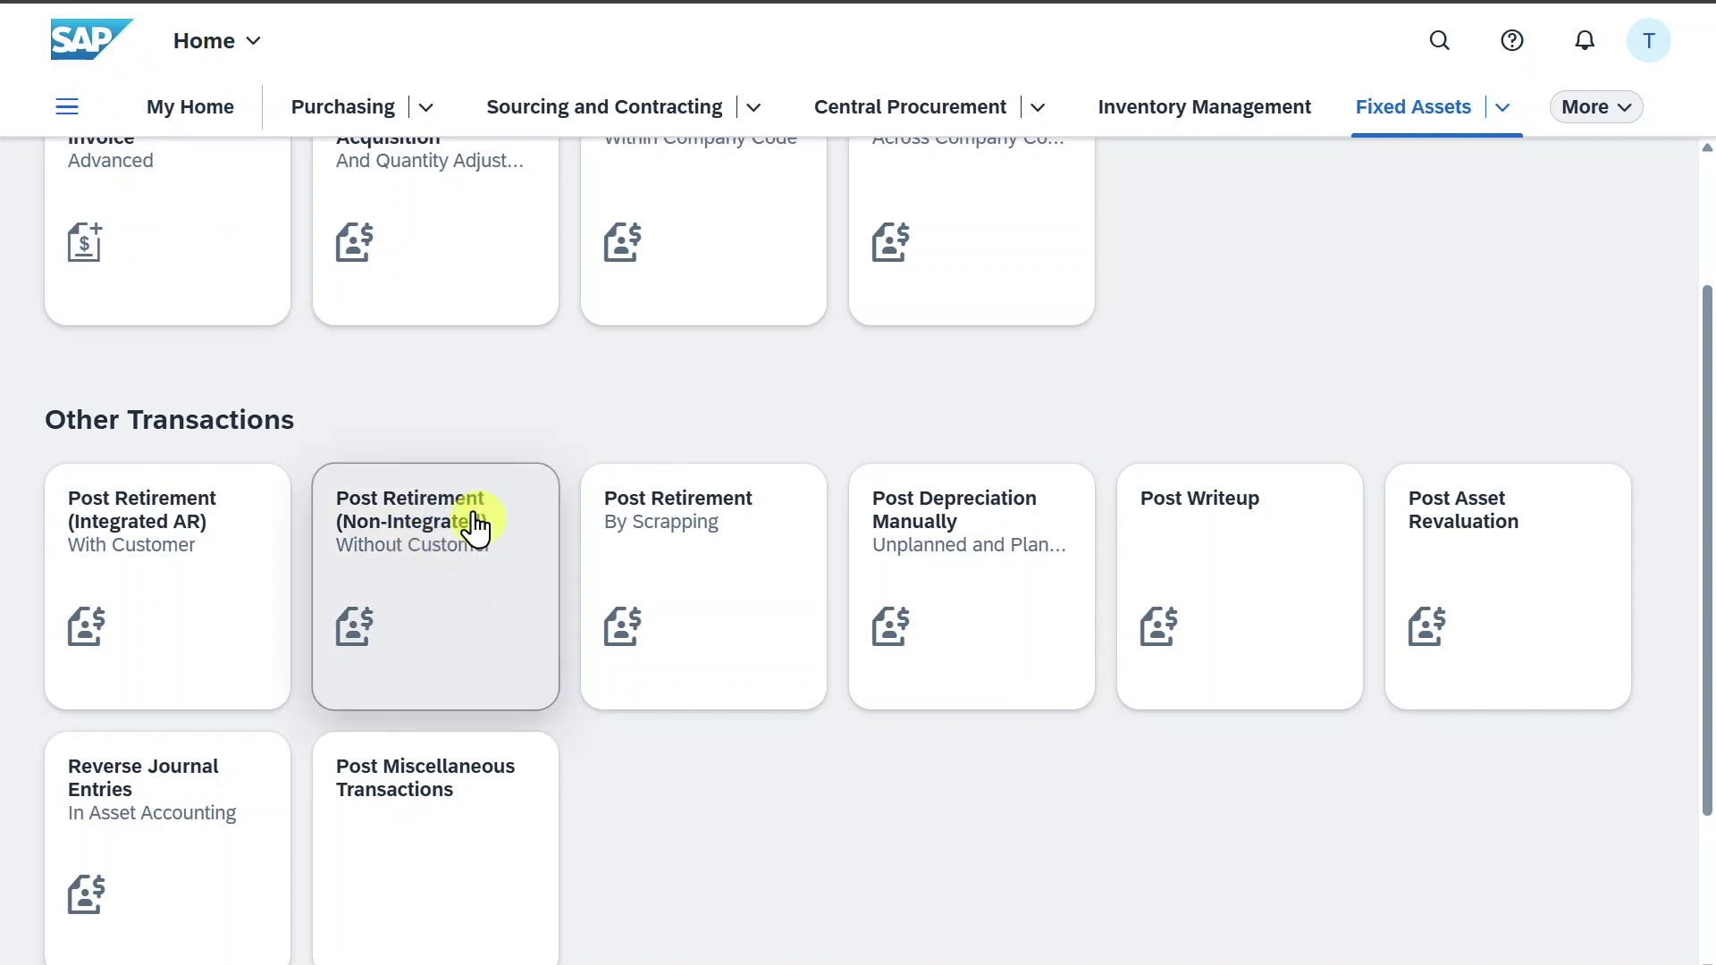
{"action": "left_click", "coordinate": [487, 590]}
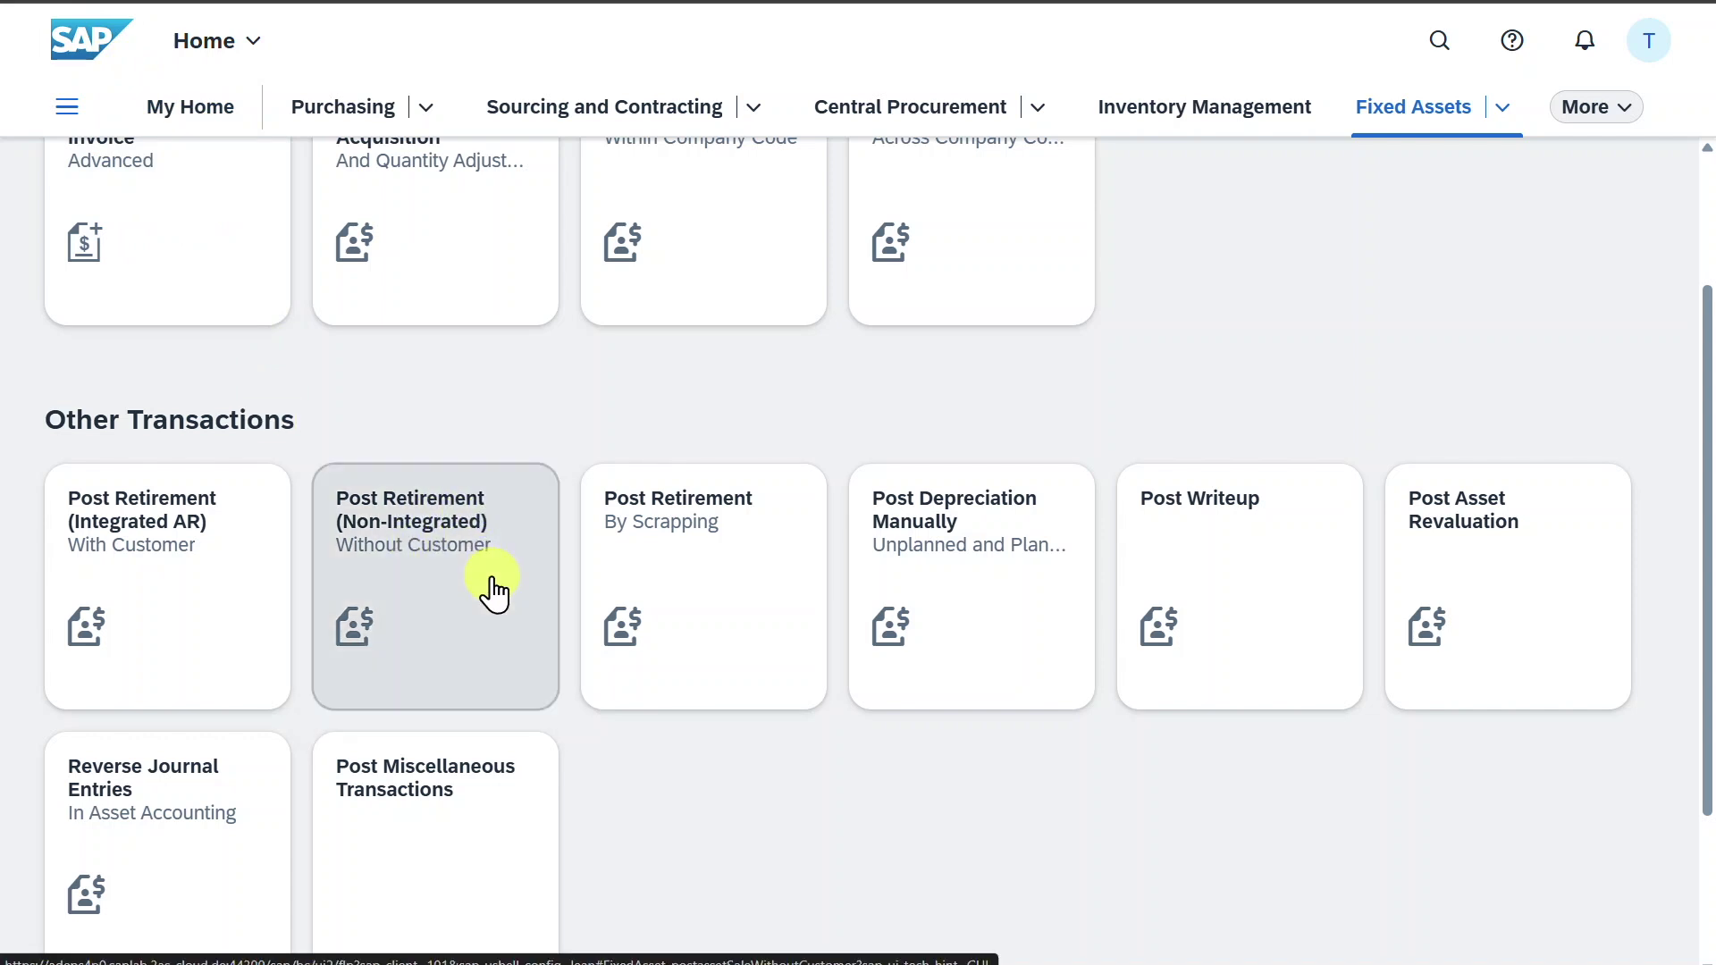
{"action": "left_click", "coordinate": [1649, 41]}
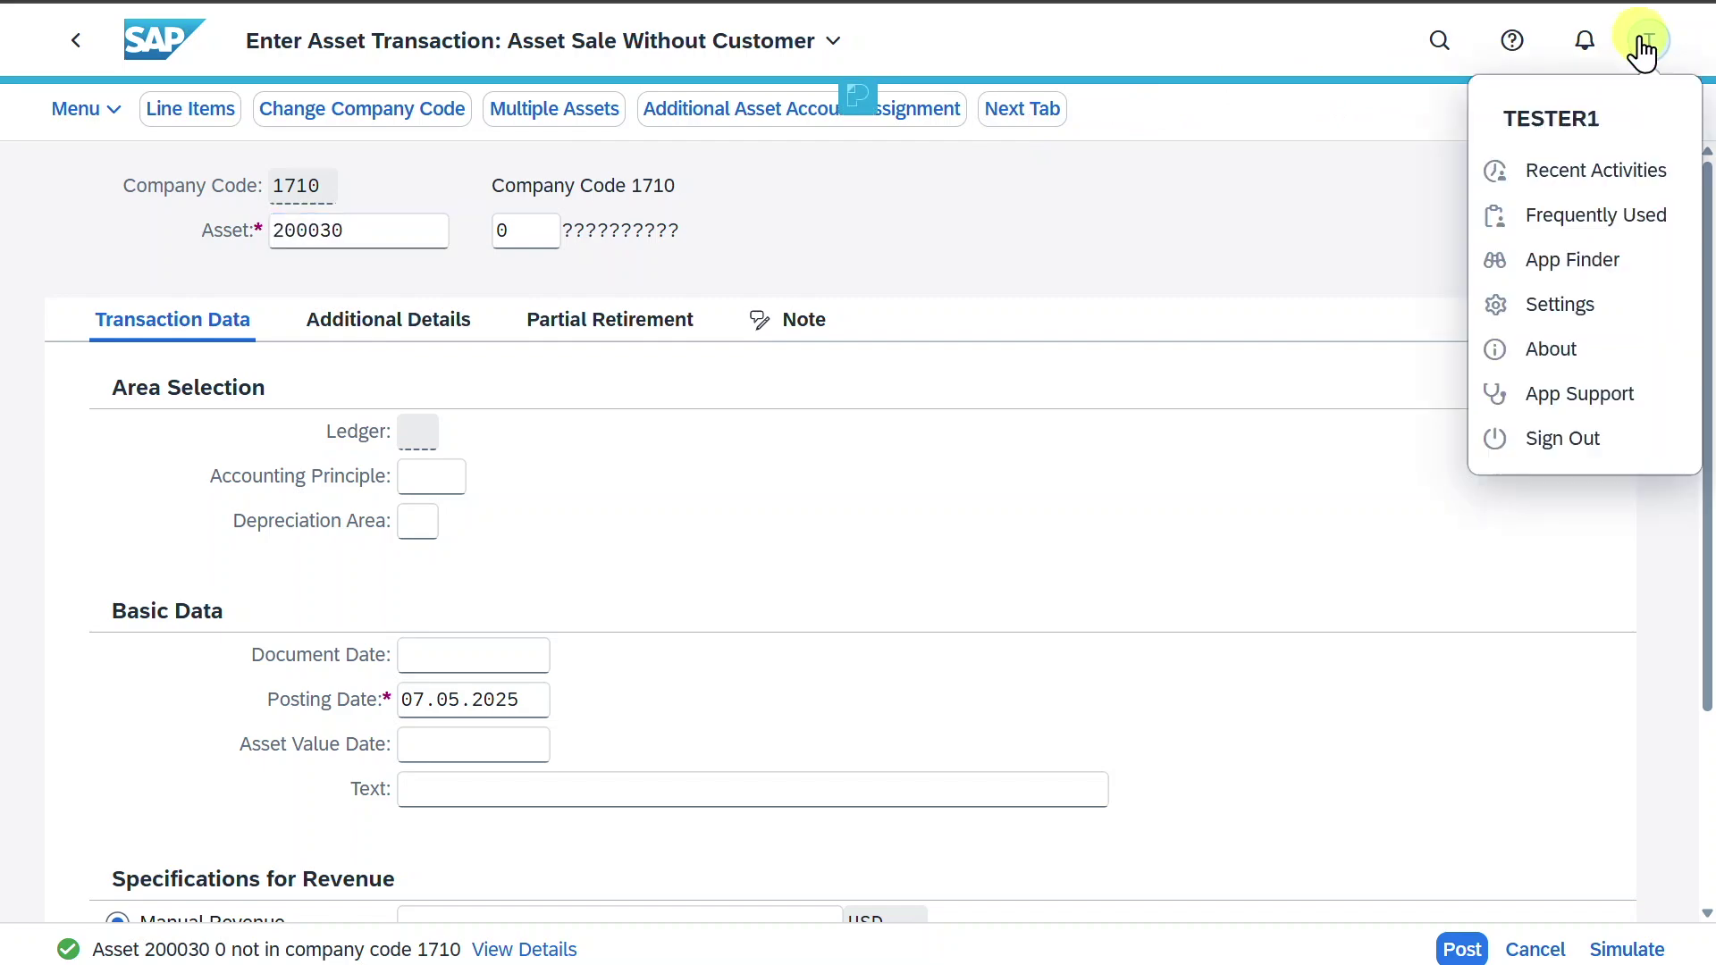
{"action": "left_click", "coordinate": [1551, 347]}
{"action": "left_click_drag", "start_coordinate": [874, 212], "coordinate": [941, 215]}
{"action": "left_click", "coordinate": [1238, 919]}
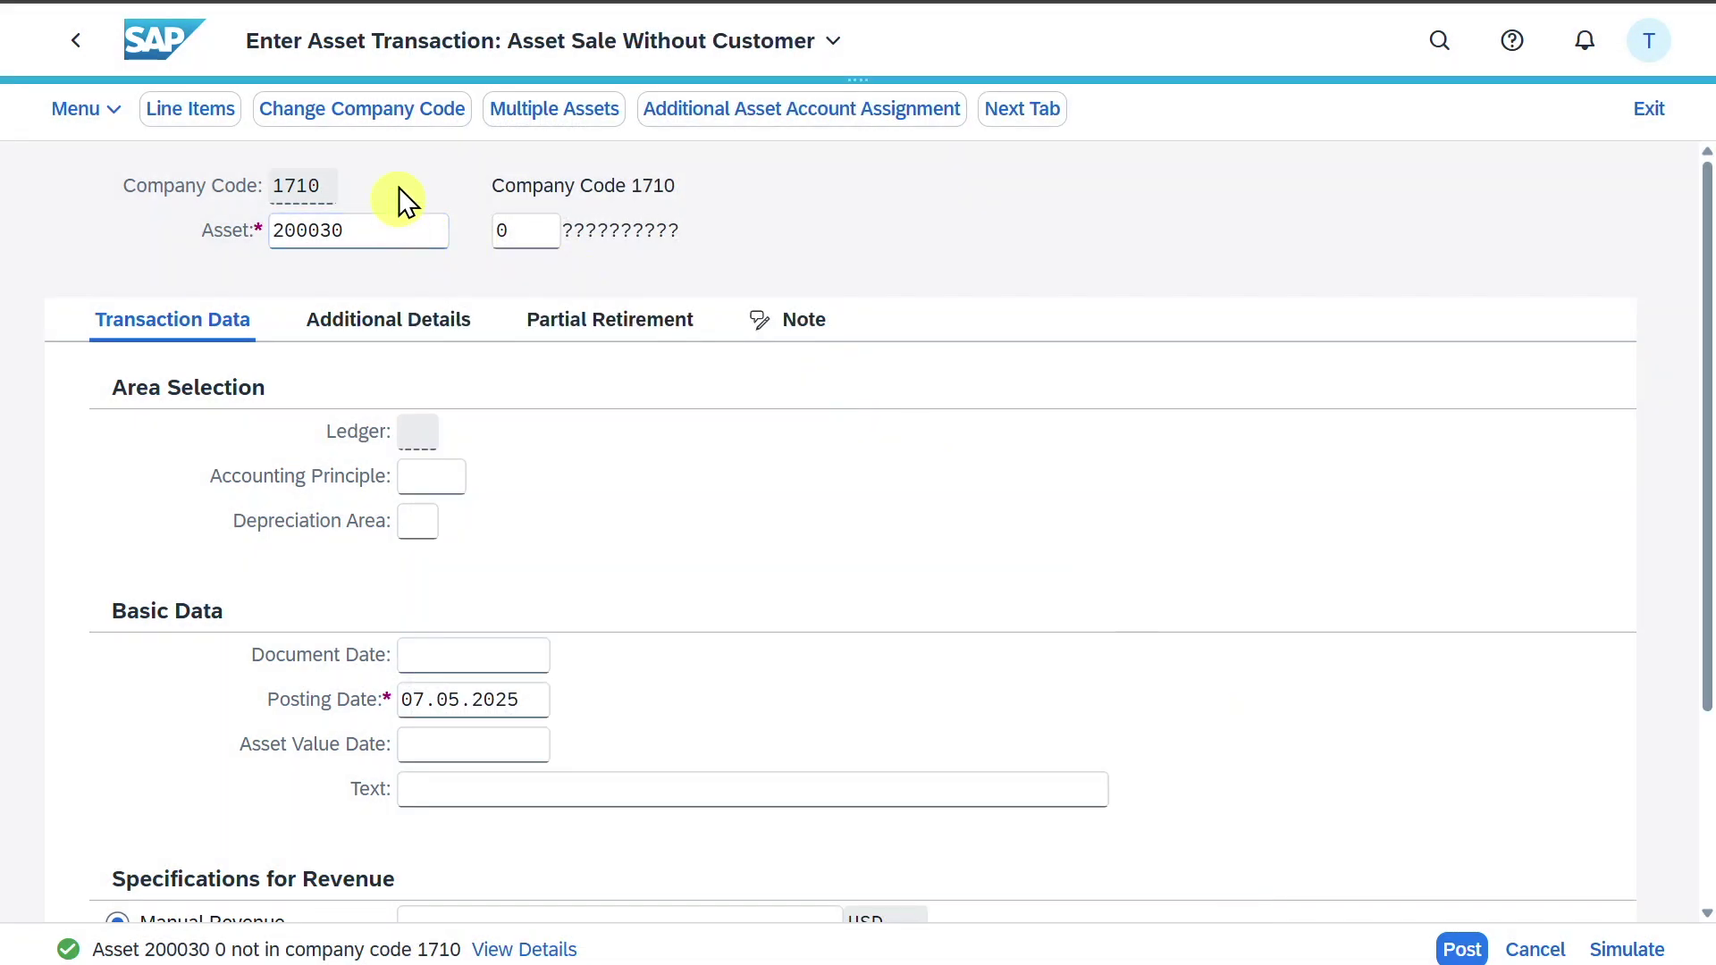
Step: Switch the asset sale to company code 1010
{"action": "left_click", "coordinate": [379, 114]}
{"action": "type", "text": "1010"}
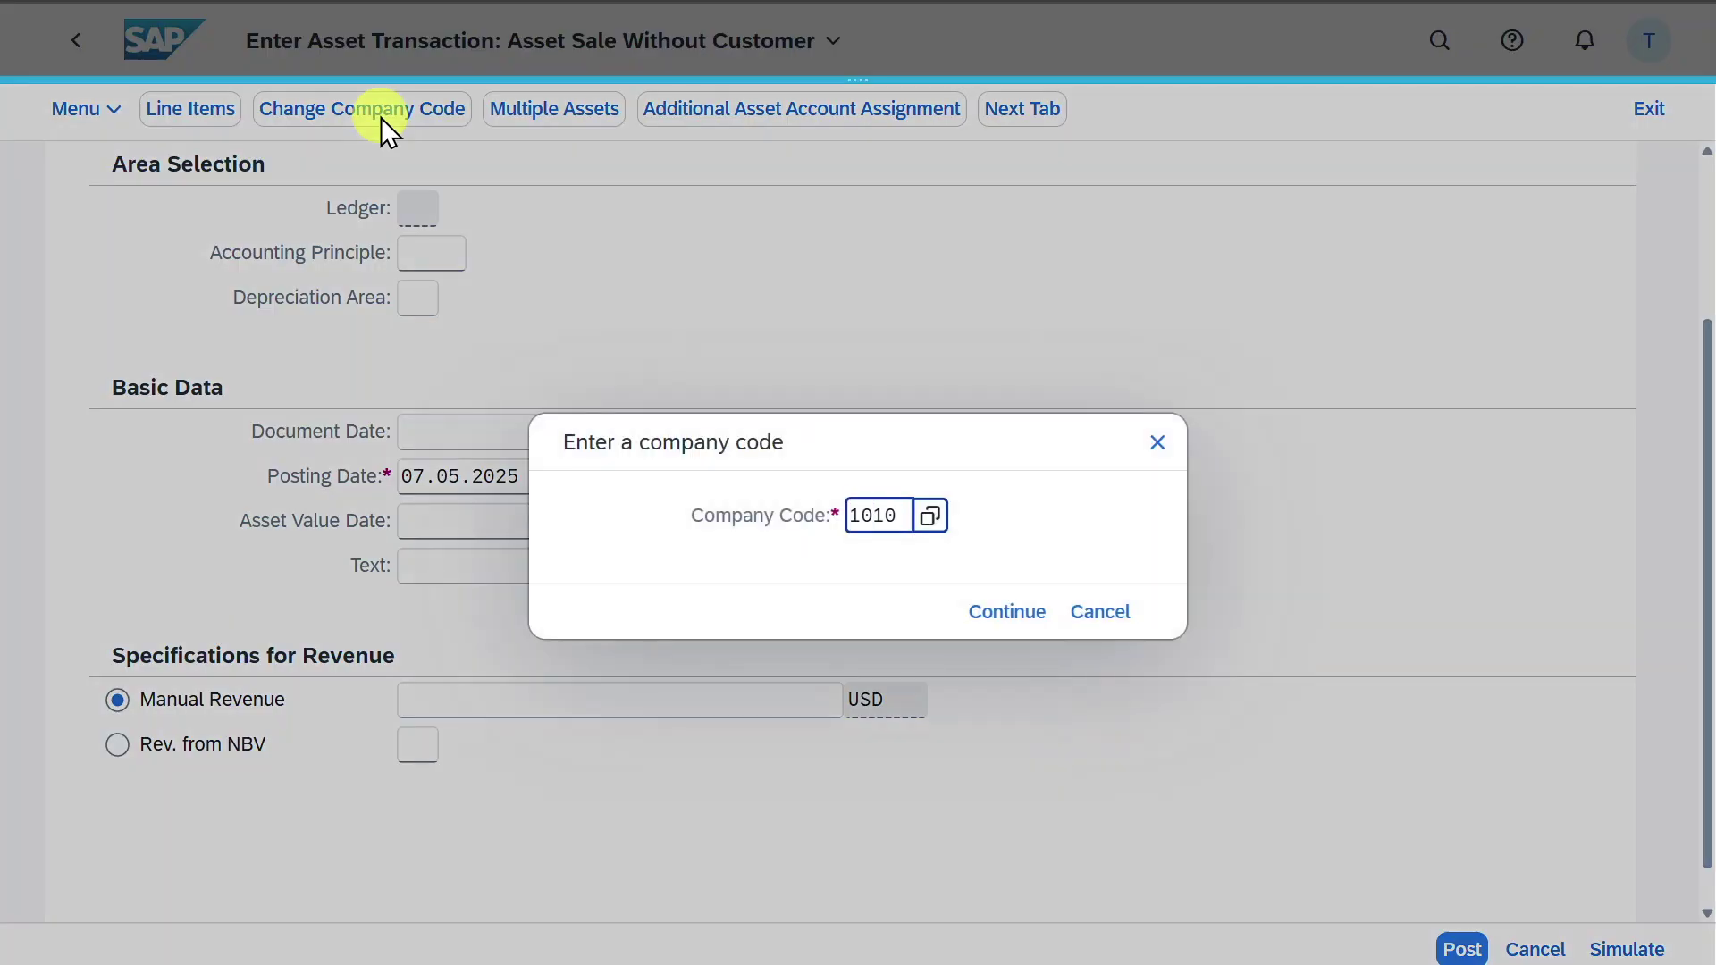
{"action": "key", "text": "Return"}
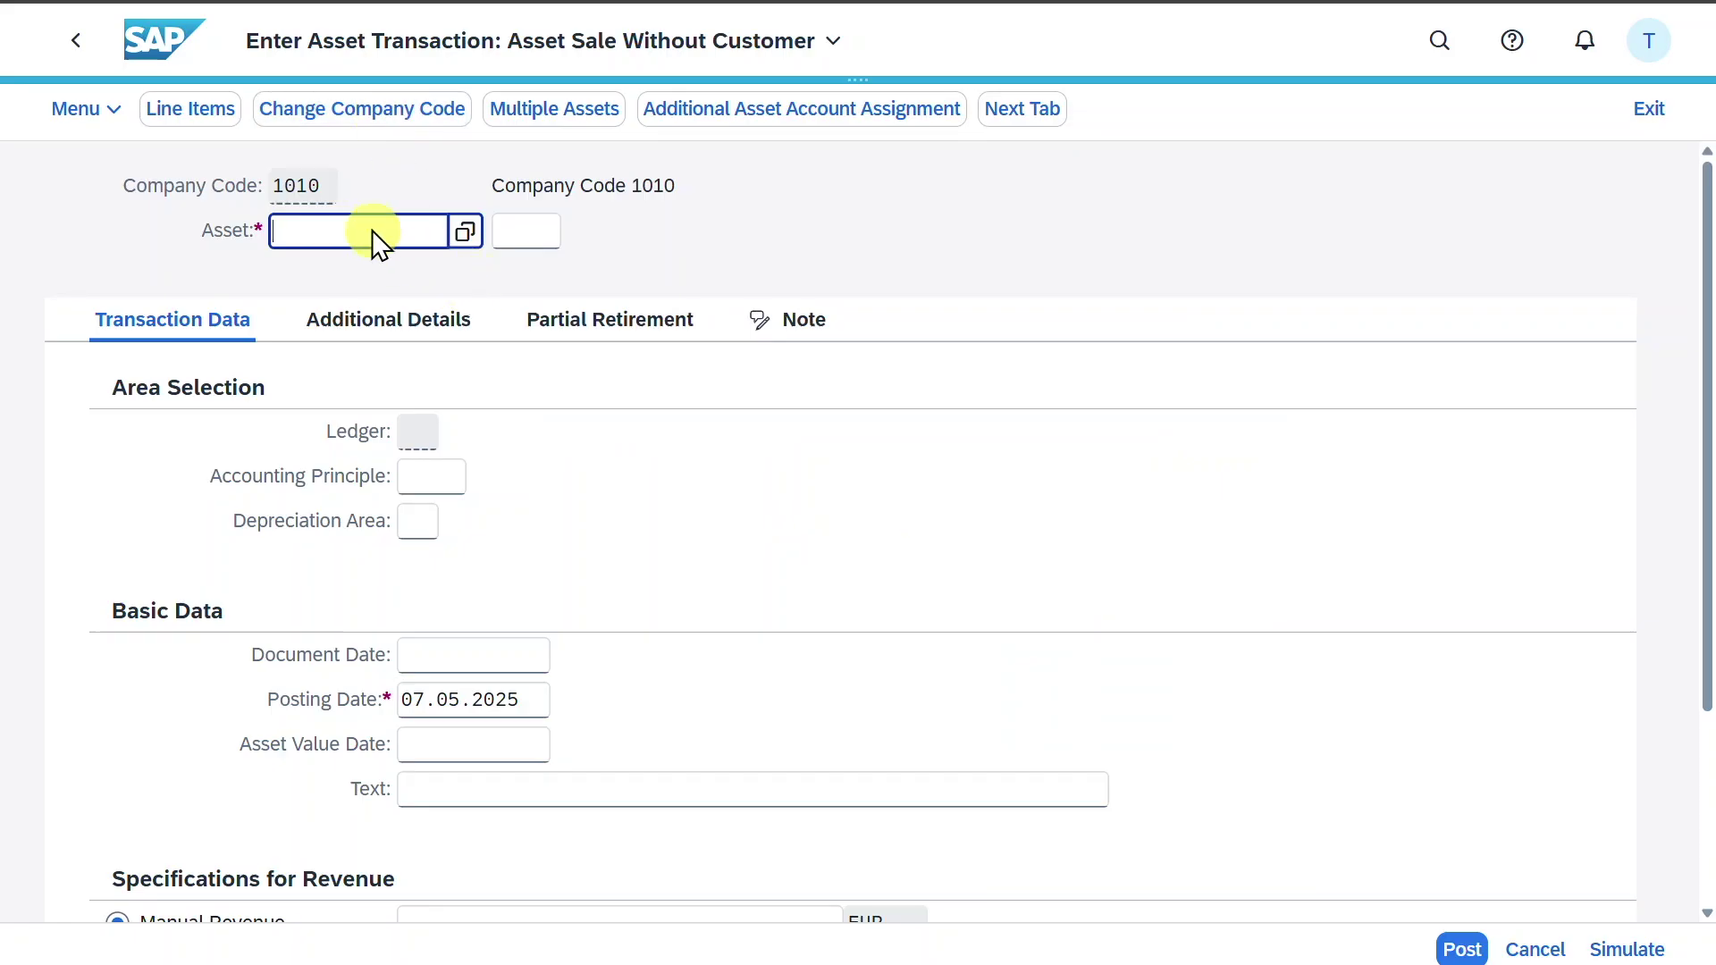
Step: Enter asset 200030 and copy the 07.05.2025 posting date into Document Date and Asset Value Date
{"action": "type", "text": "200030"}
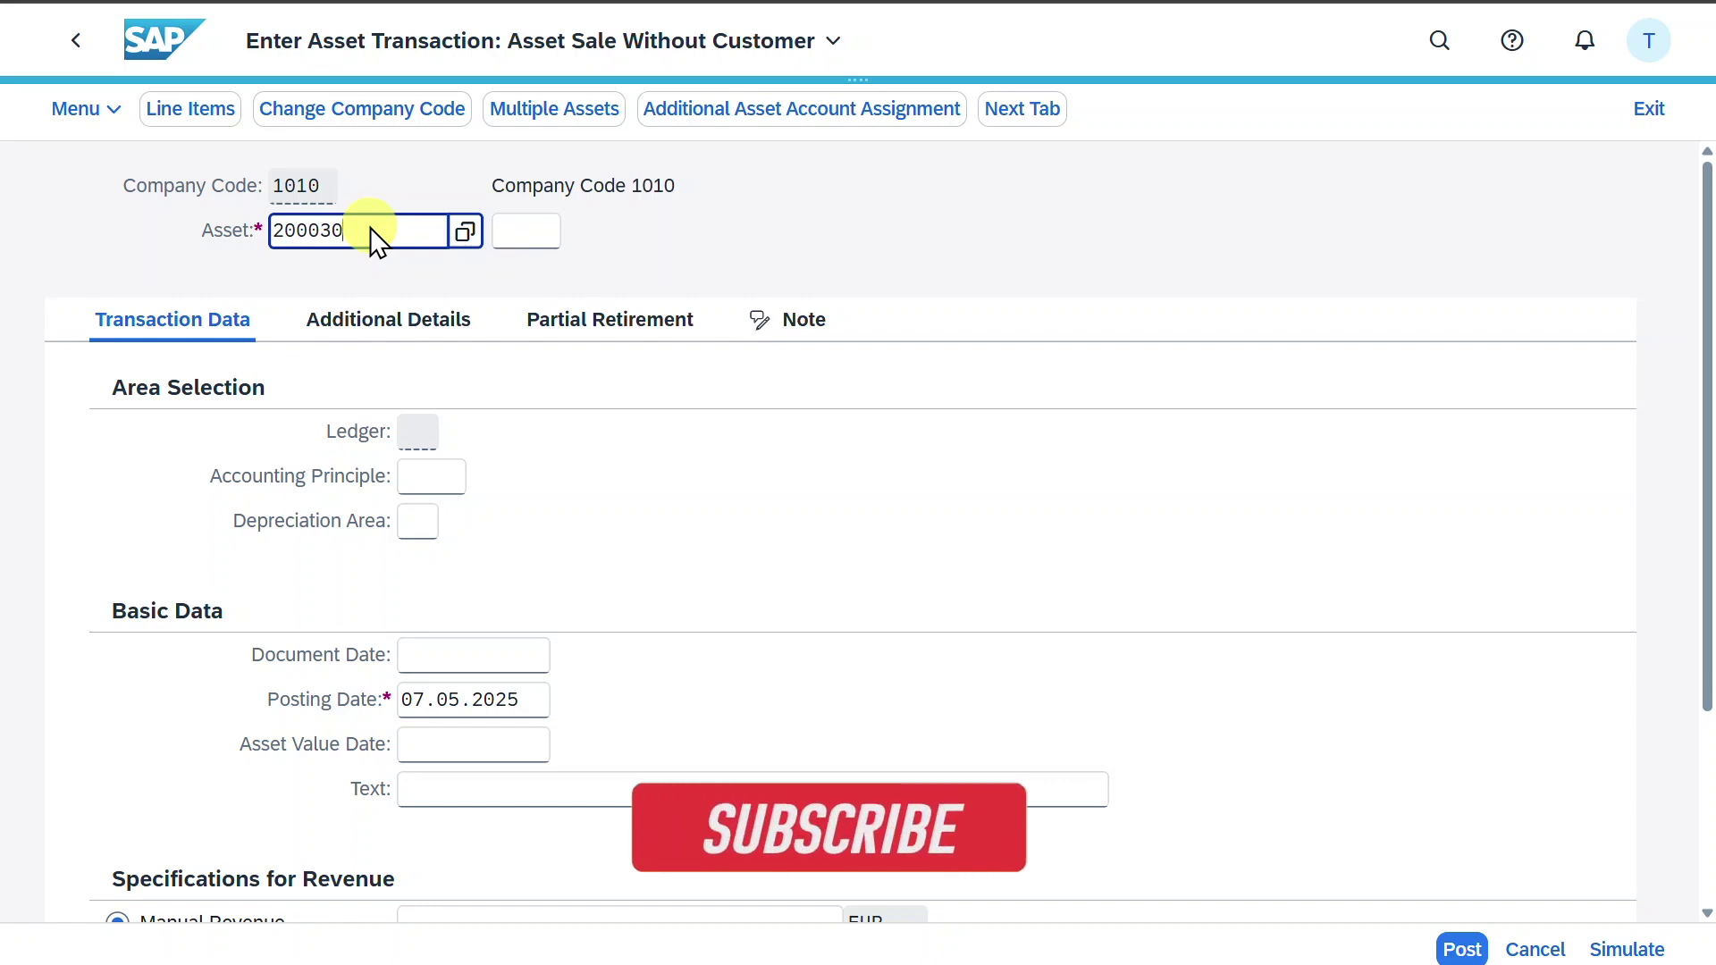
{"action": "key", "text": "Return"}
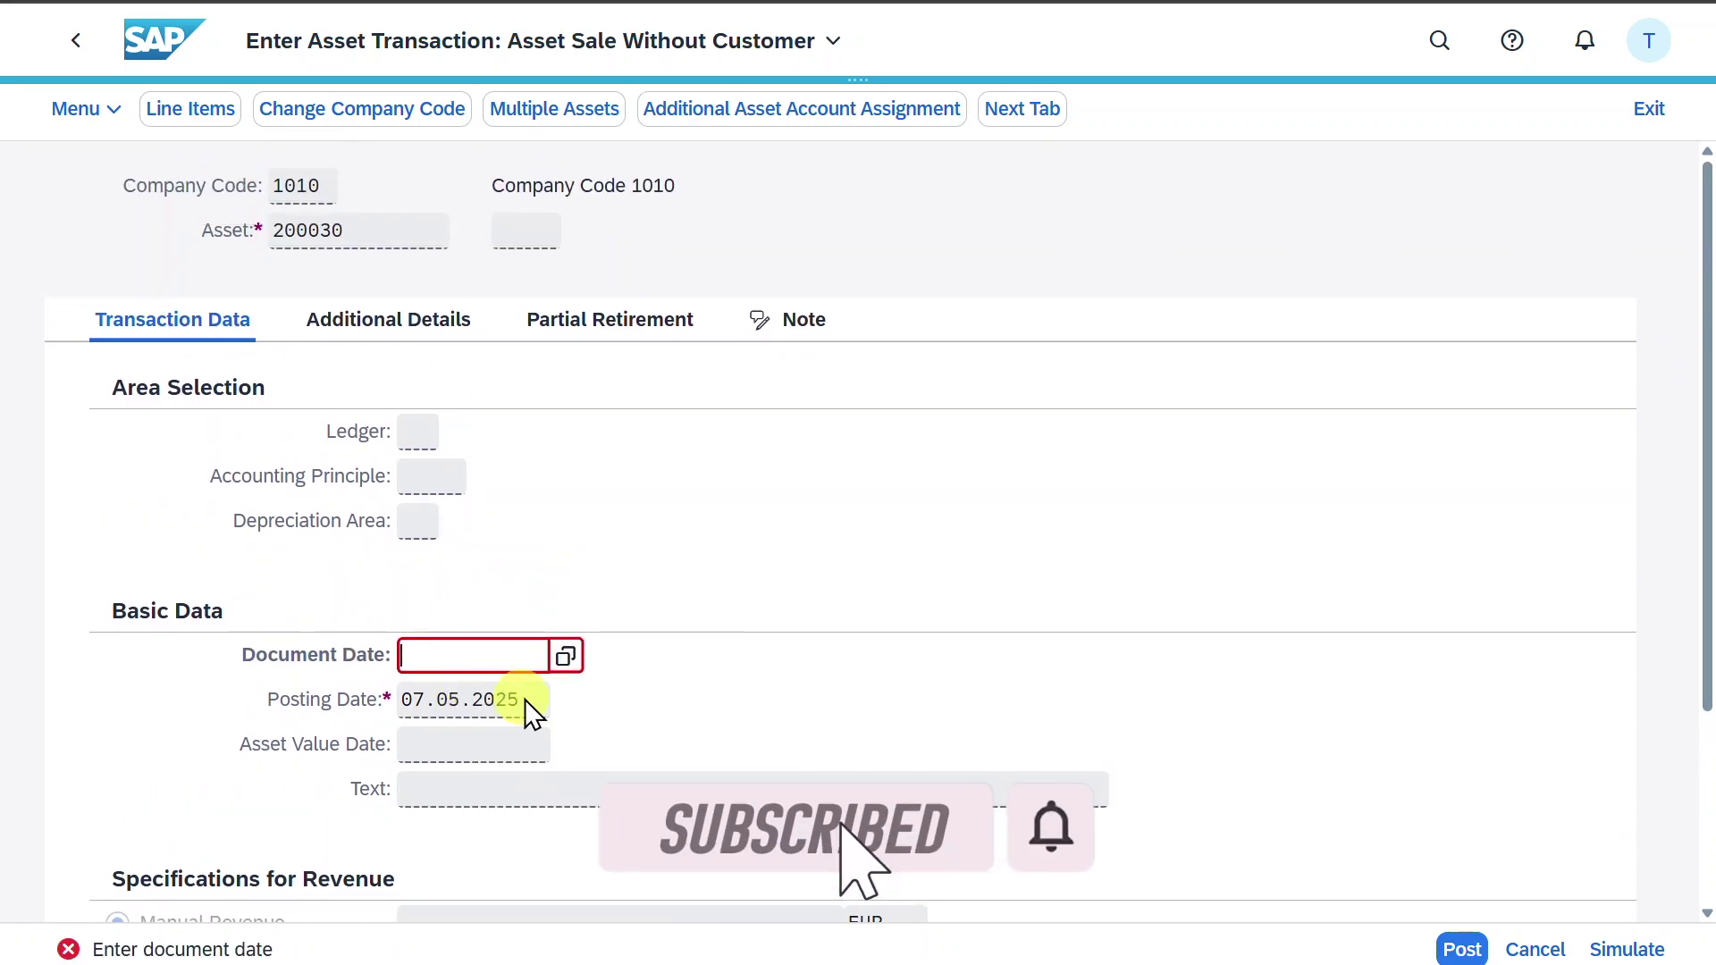
{"action": "left_click_drag", "start_coordinate": [524, 699], "coordinate": [383, 690]}
{"action": "key", "text": "ctrl+c"}
{"action": "left_click", "coordinate": [432, 661]}
{"action": "key", "text": "ctrl+v"}
{"action": "key", "text": "Return"}
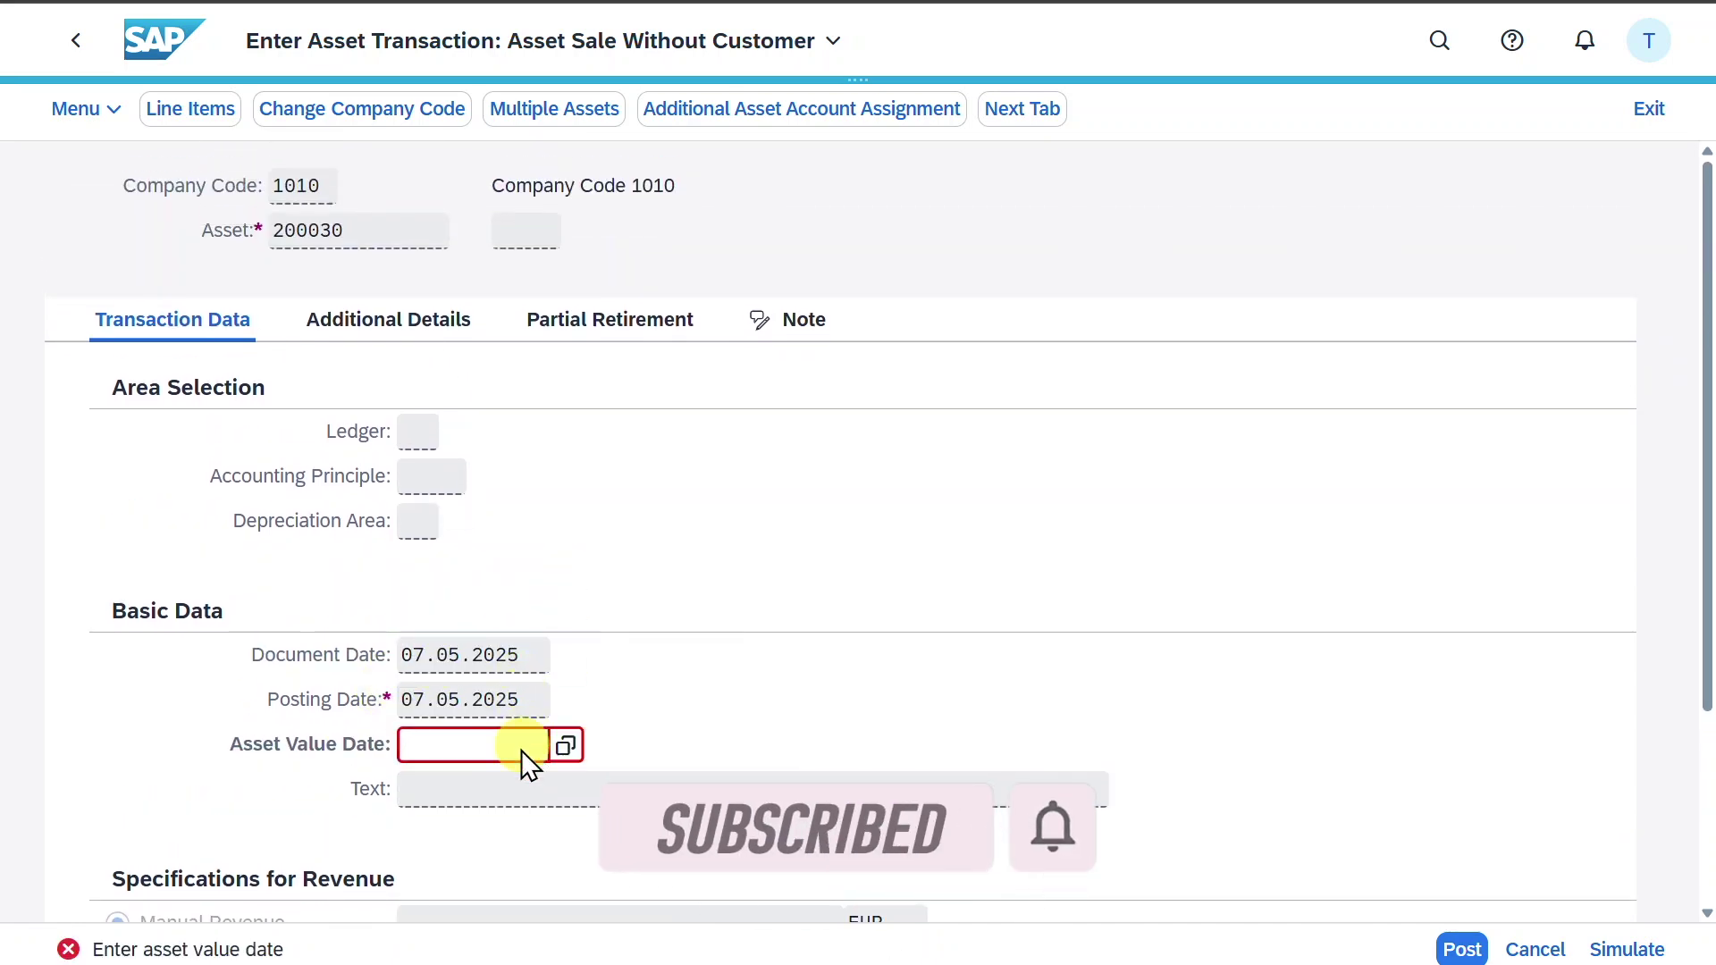
{"action": "key", "text": "ctrl+v"}
{"action": "key", "text": "Return"}
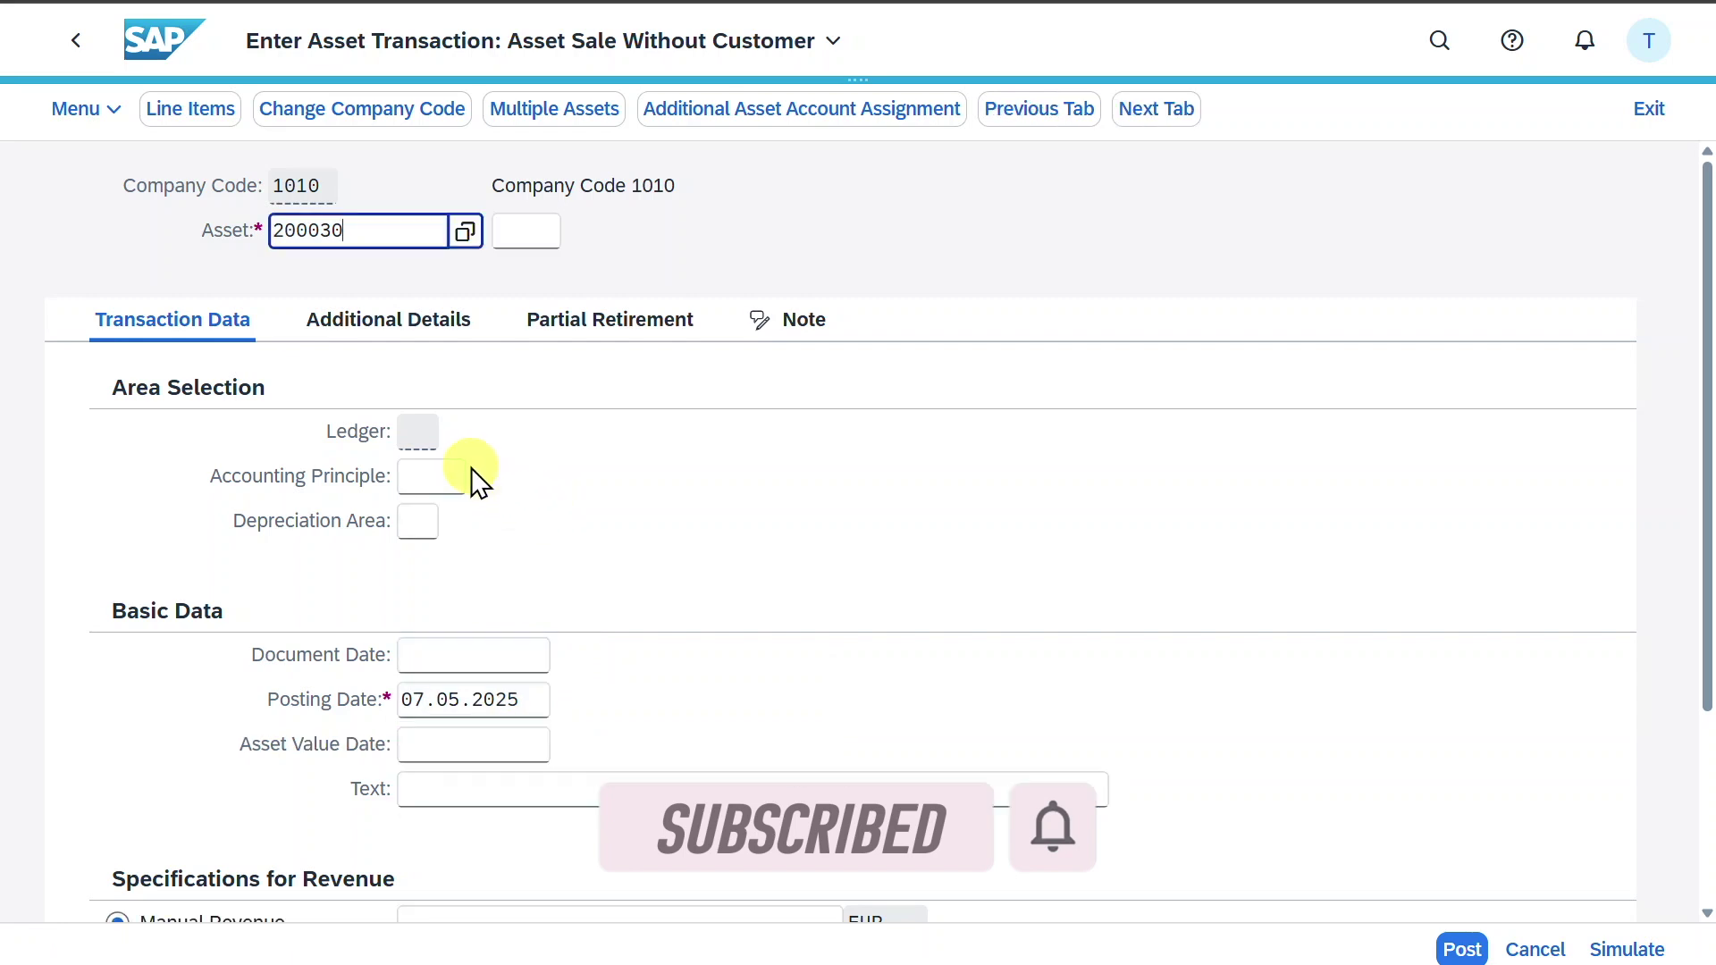
Step: Check the ledger and depreciation area fields, then re-paste 07.05.2025 into both date fields and confirm
{"action": "left_click", "coordinate": [431, 451]}
{"action": "left_click", "coordinate": [422, 480]}
{"action": "left_click", "coordinate": [421, 517]}
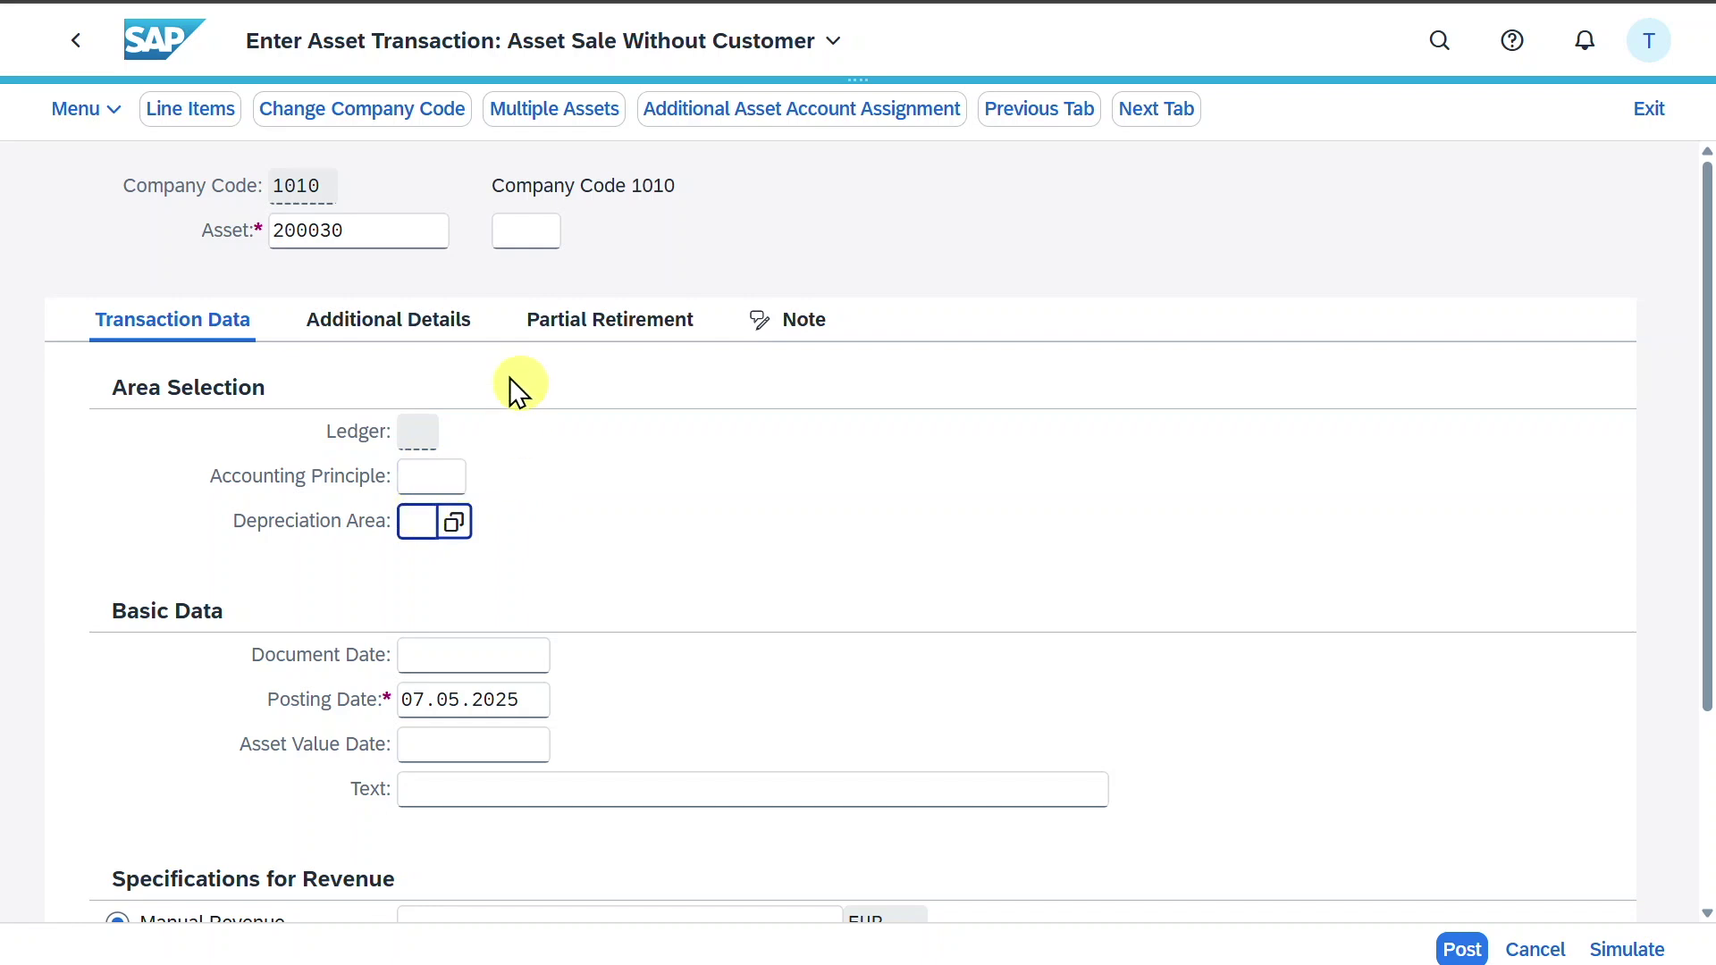
{"action": "scroll", "coordinate": [513, 490], "scroll_direction": "down", "scroll_amount": 1}
{"action": "left_click_drag", "start_coordinate": [518, 590], "coordinate": [437, 538]}
{"action": "key", "text": "ctrl+c"}
{"action": "left_click", "coordinate": [438, 543]}
{"action": "key", "text": "ctrl+v"}
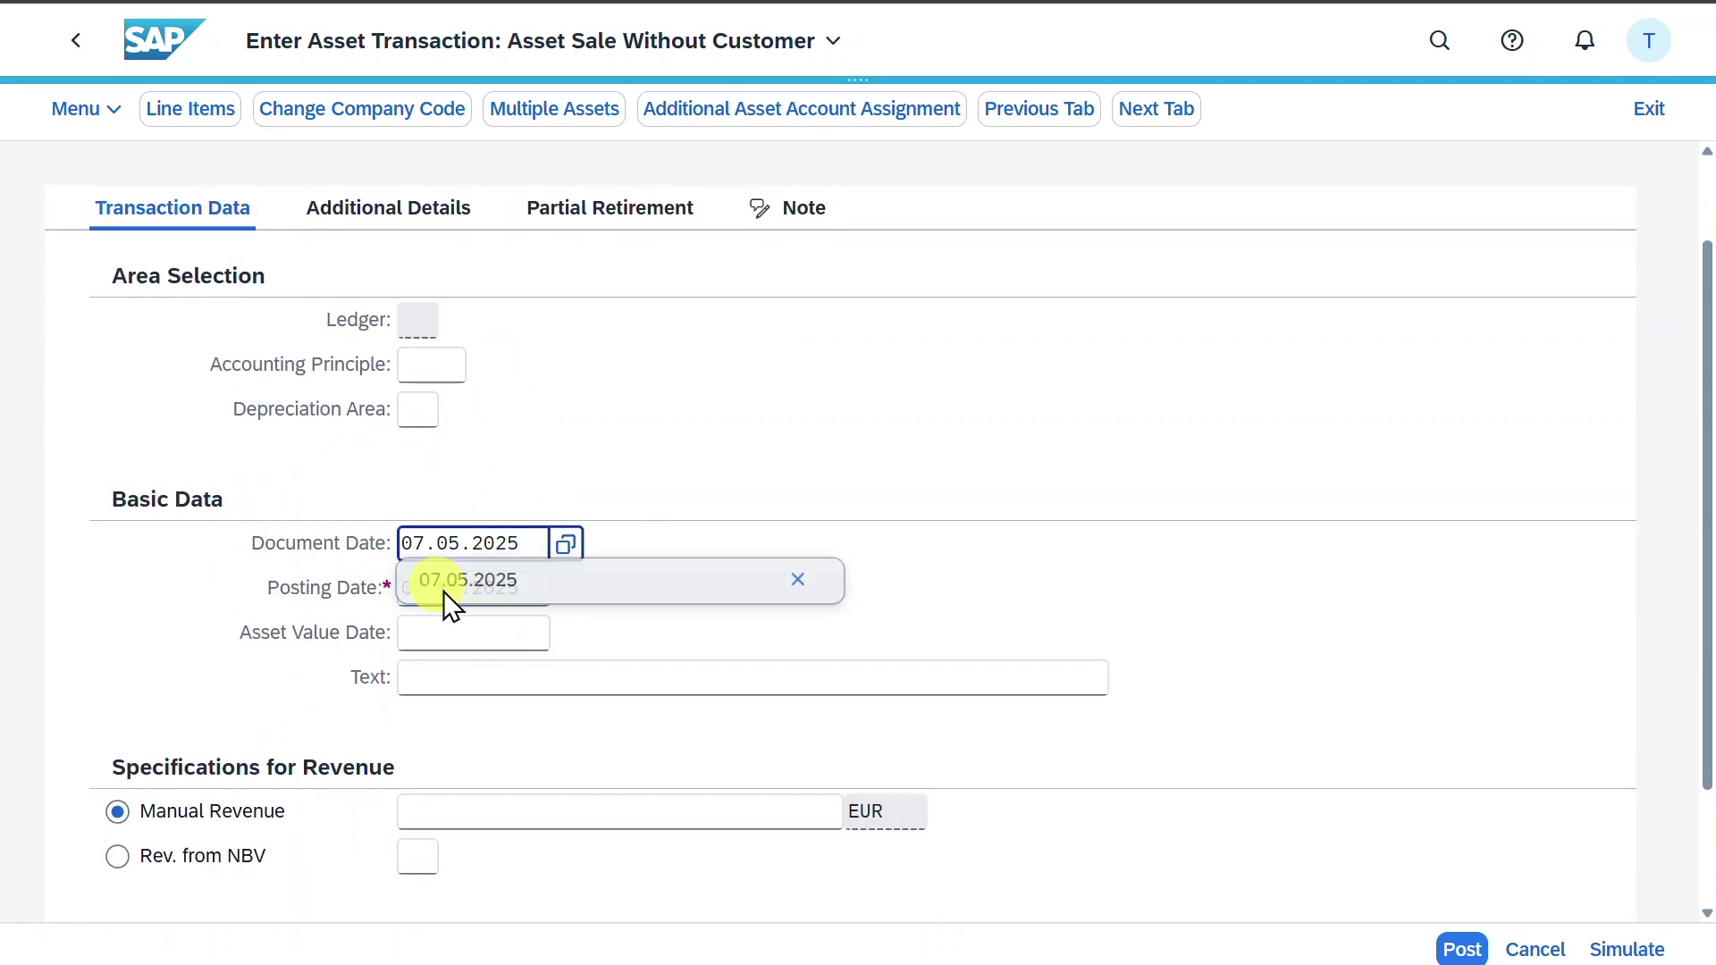
{"action": "left_click", "coordinate": [467, 633]}
{"action": "key", "text": "ctrl+v"}
{"action": "key", "text": "Return"}
Step: Try Rev. from NBV and browse its depreciation area list without choosing one
{"action": "scroll", "coordinate": [701, 572], "scroll_direction": "down", "scroll_amount": 3}
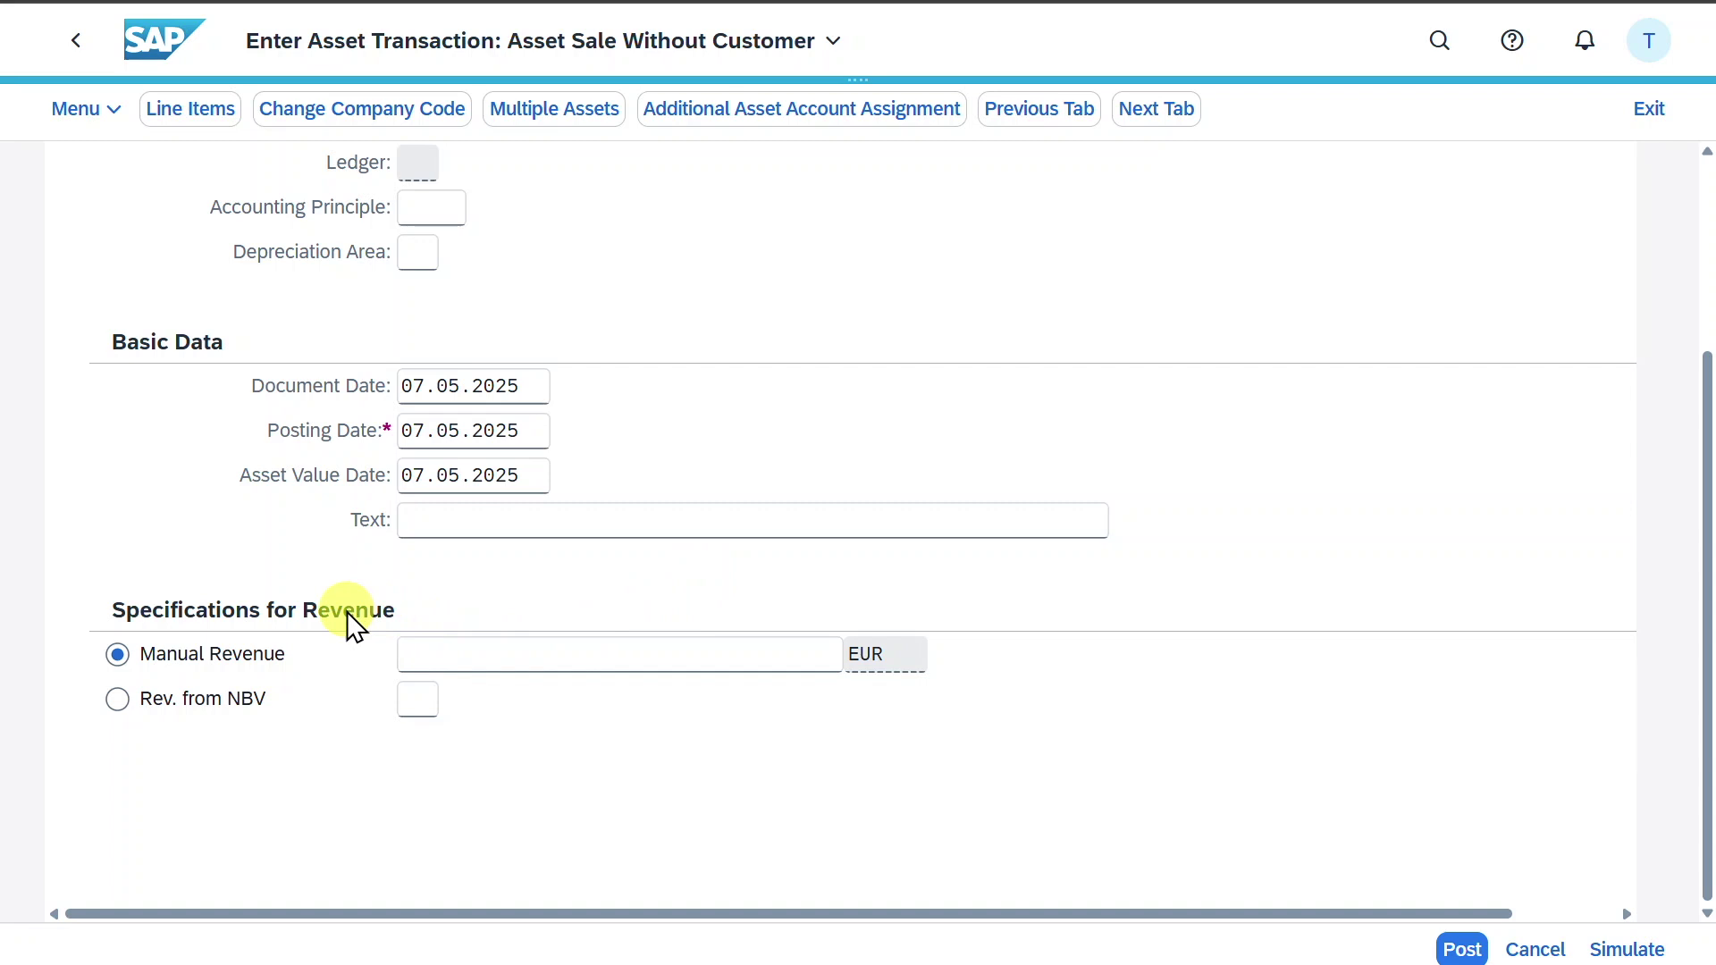
{"action": "left_click", "coordinate": [682, 661]}
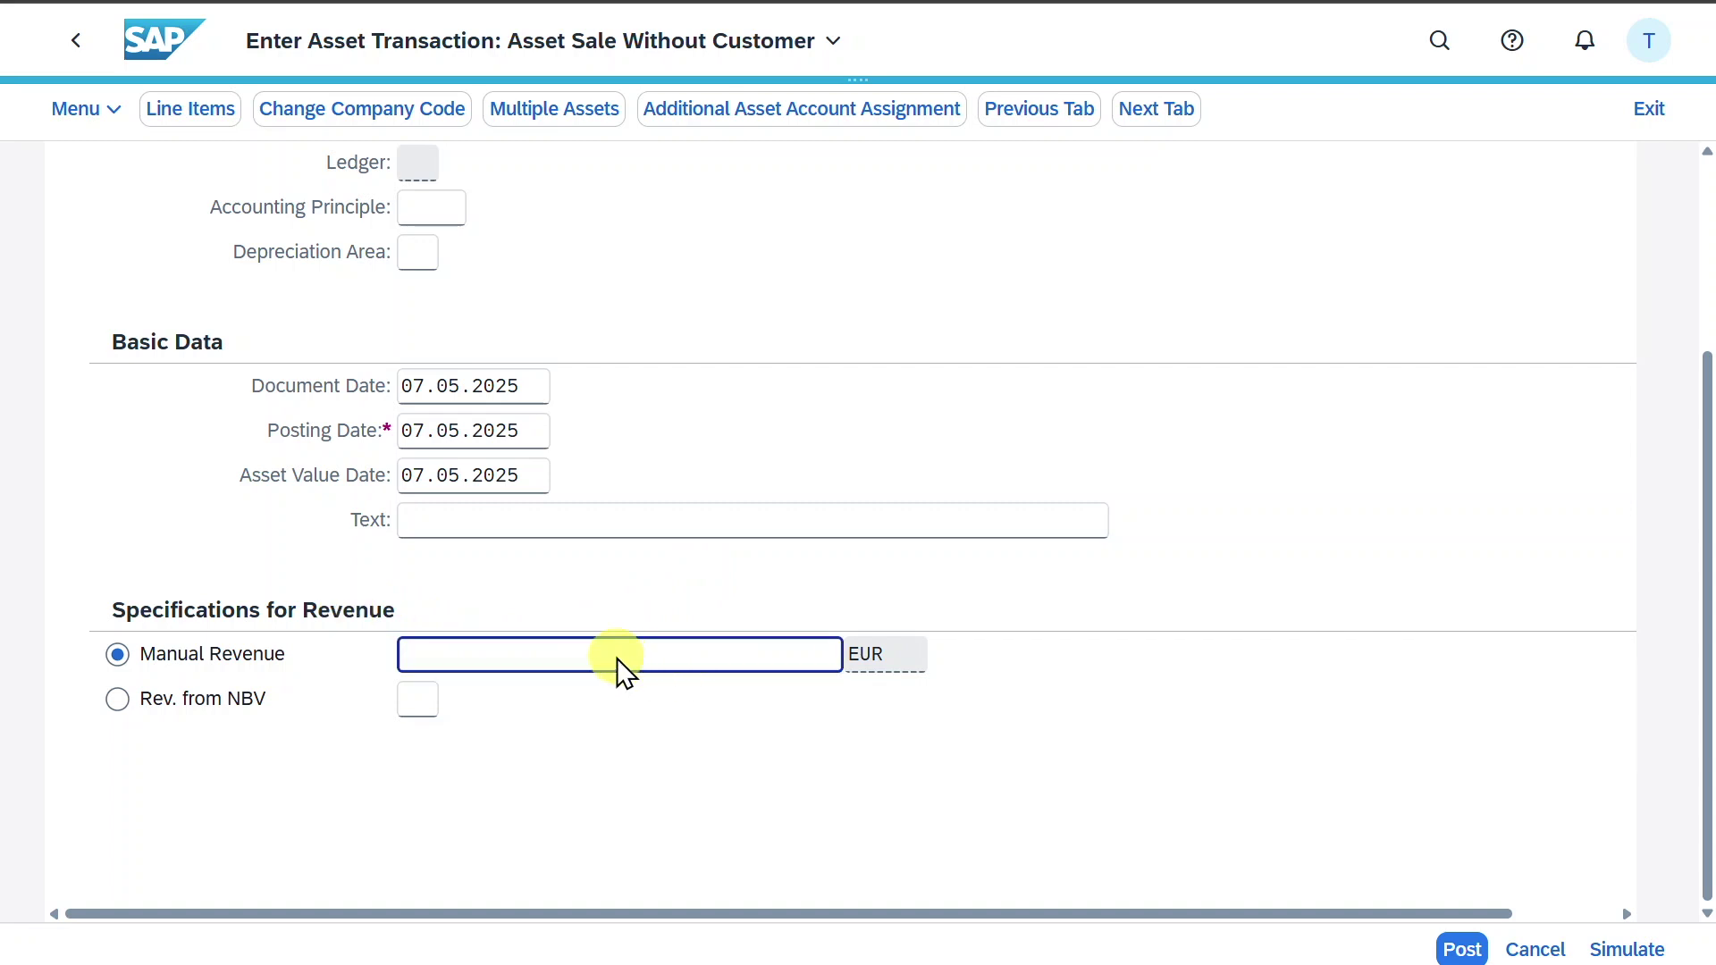
{"action": "left_click", "coordinate": [126, 704]}
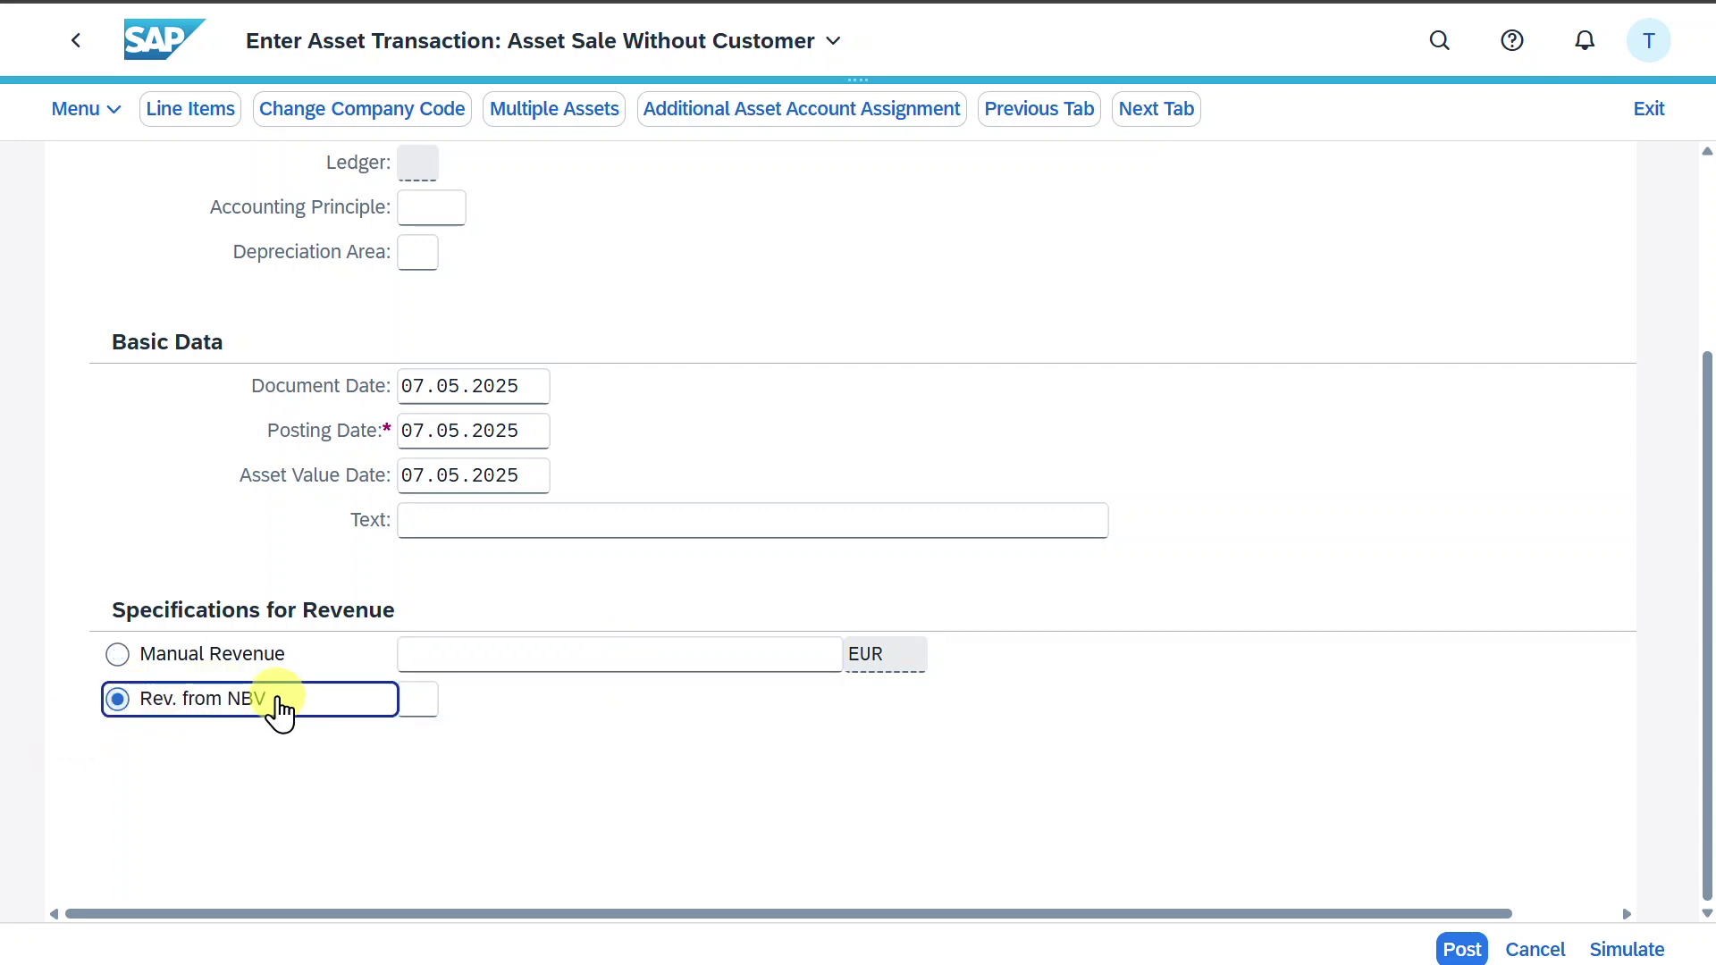
{"action": "left_click", "coordinate": [424, 699]}
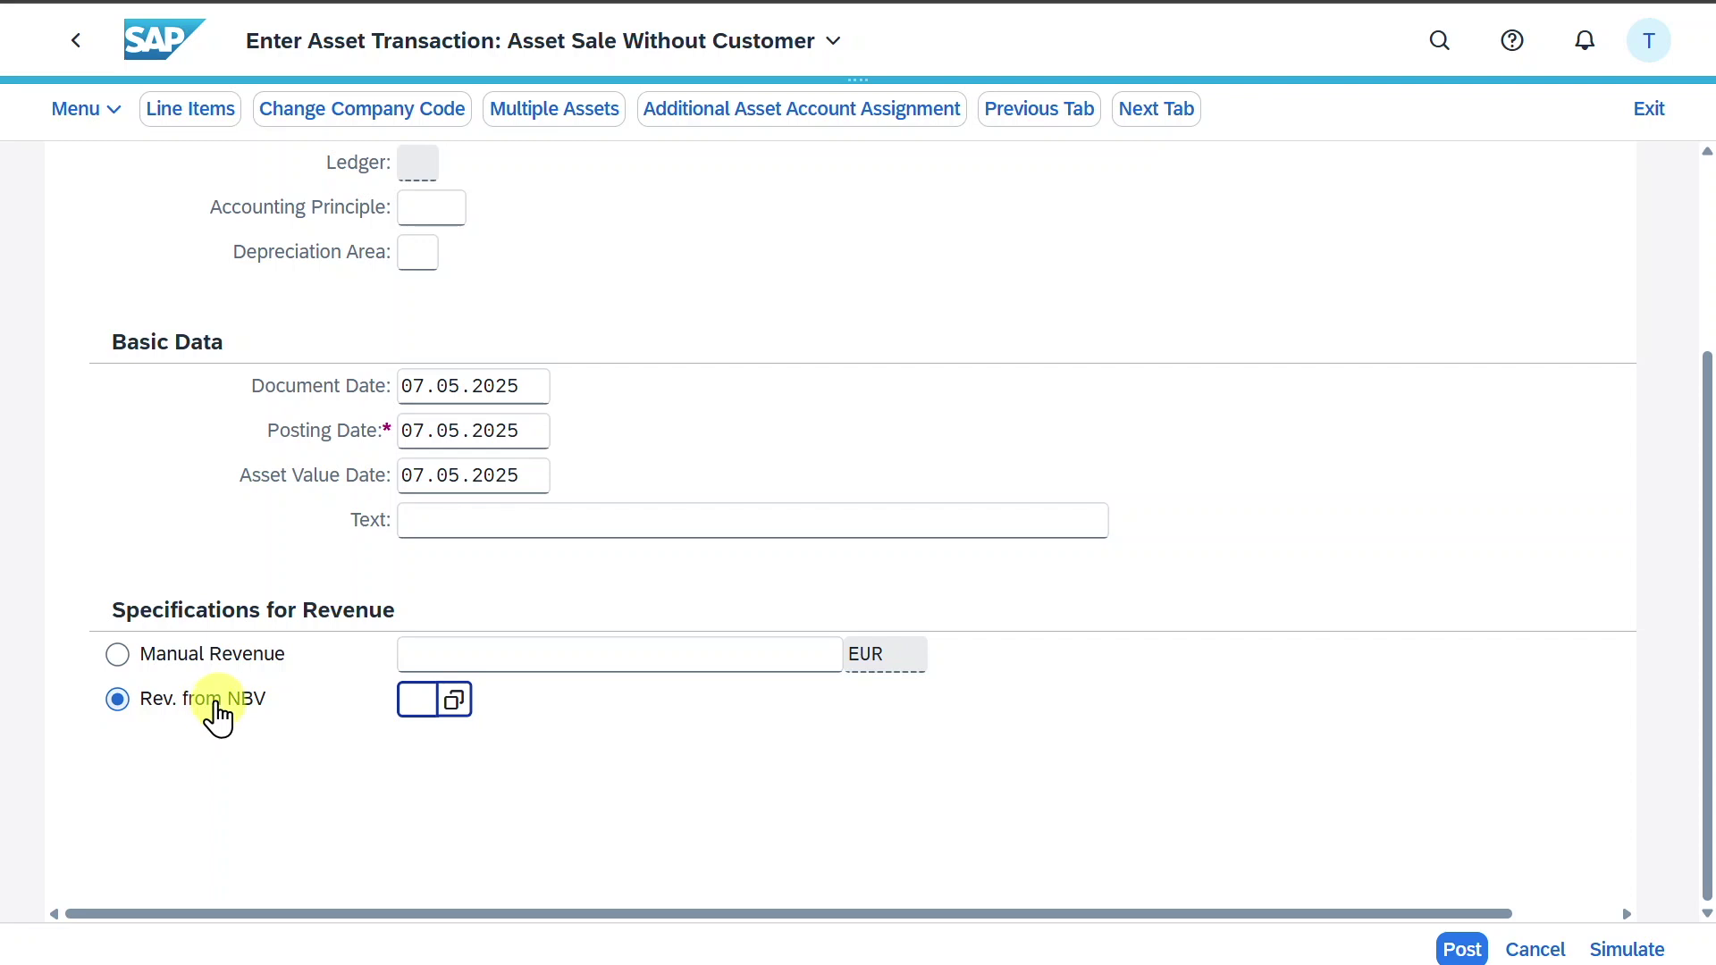
{"action": "left_click", "coordinate": [457, 700]}
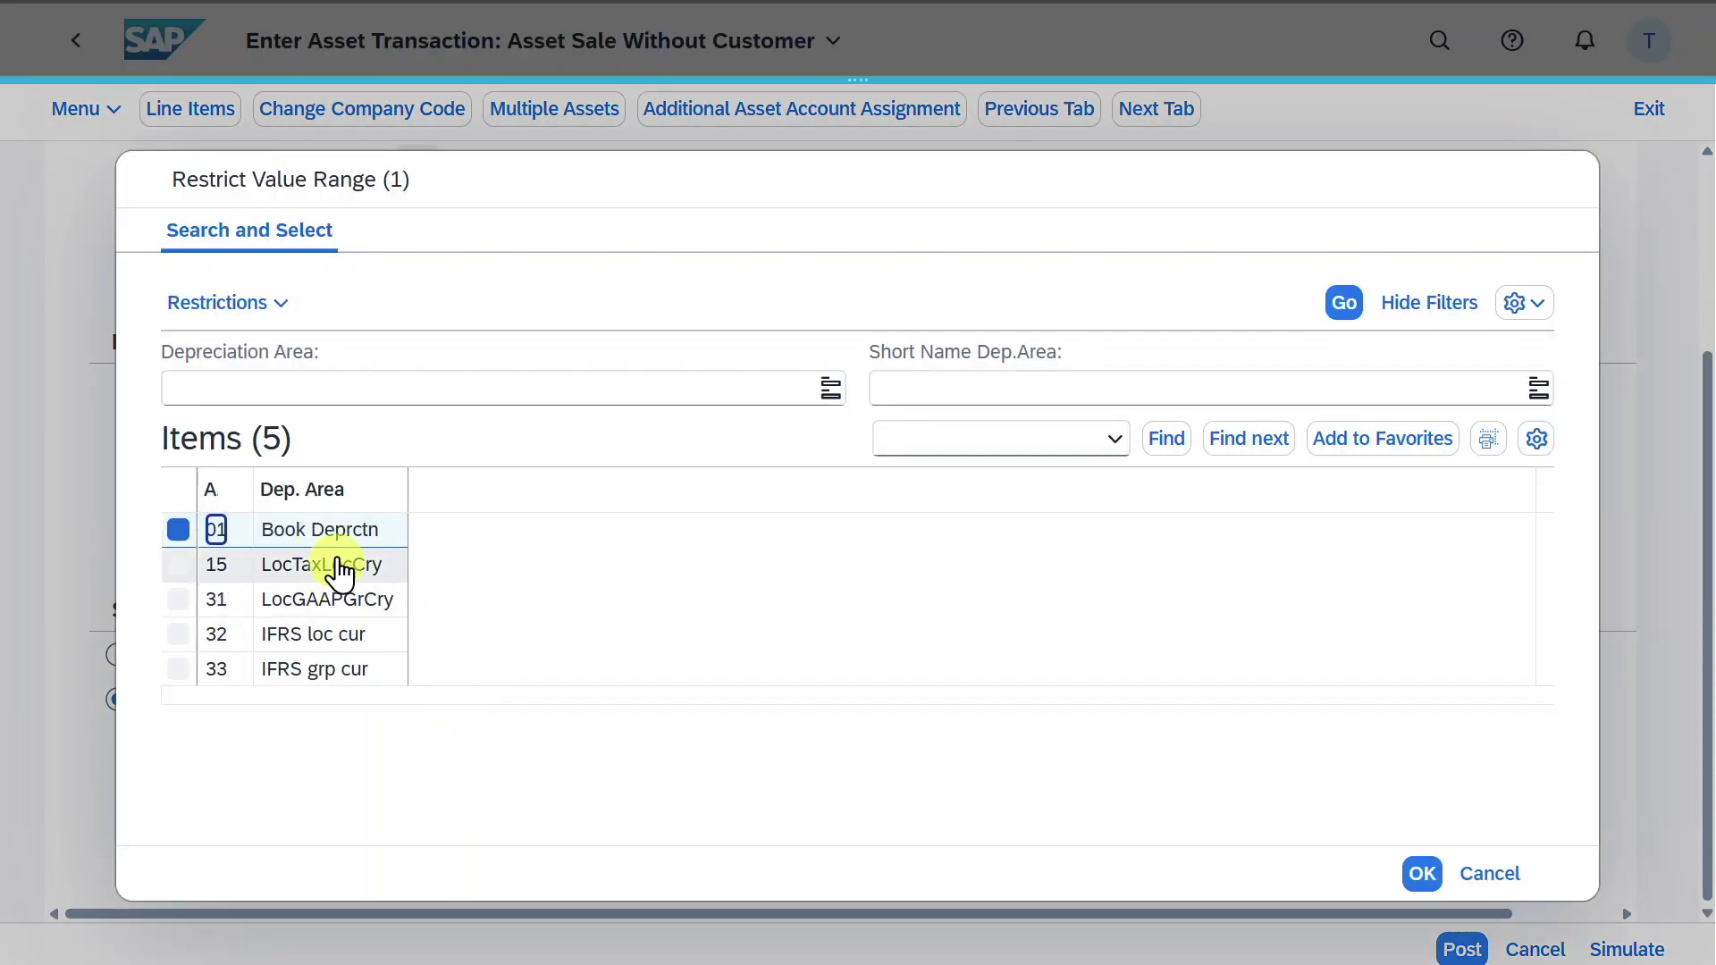
{"action": "left_click", "coordinate": [1490, 873]}
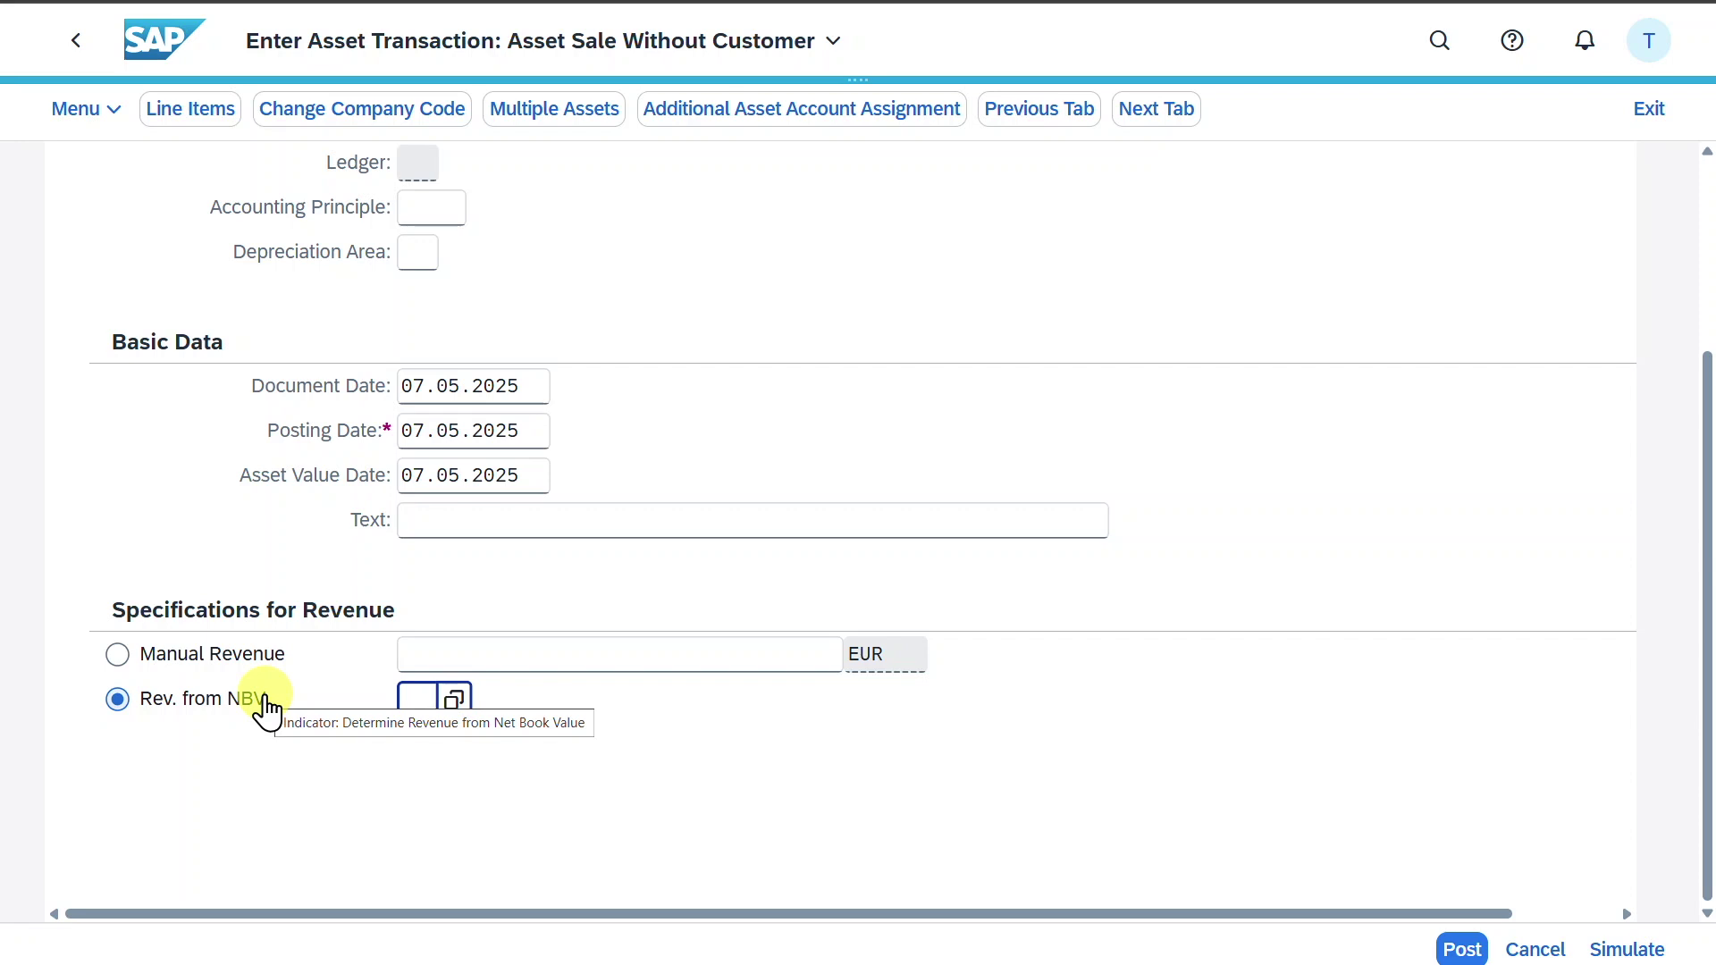
Step: Switch back to Manual Revenue with 500 EUR and show Additional Details
{"action": "left_click", "coordinate": [630, 660]}
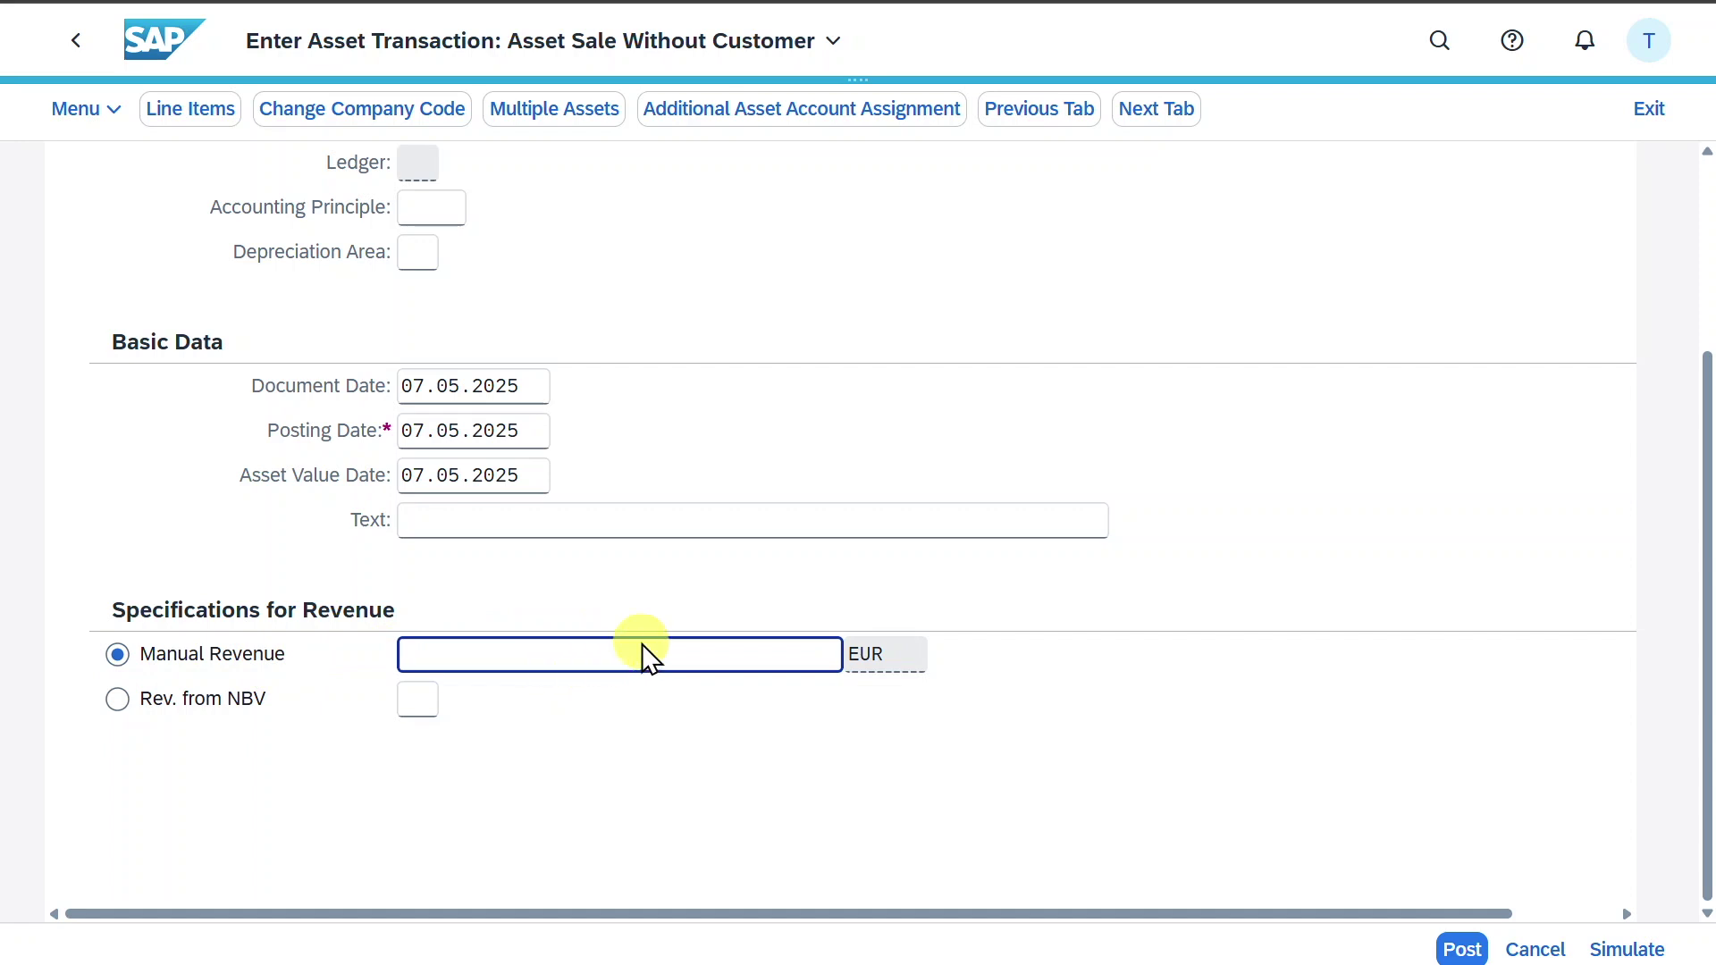
{"action": "type", "text": "500"}
{"action": "scroll", "coordinate": [720, 571], "scroll_direction": "up", "scroll_amount": 2}
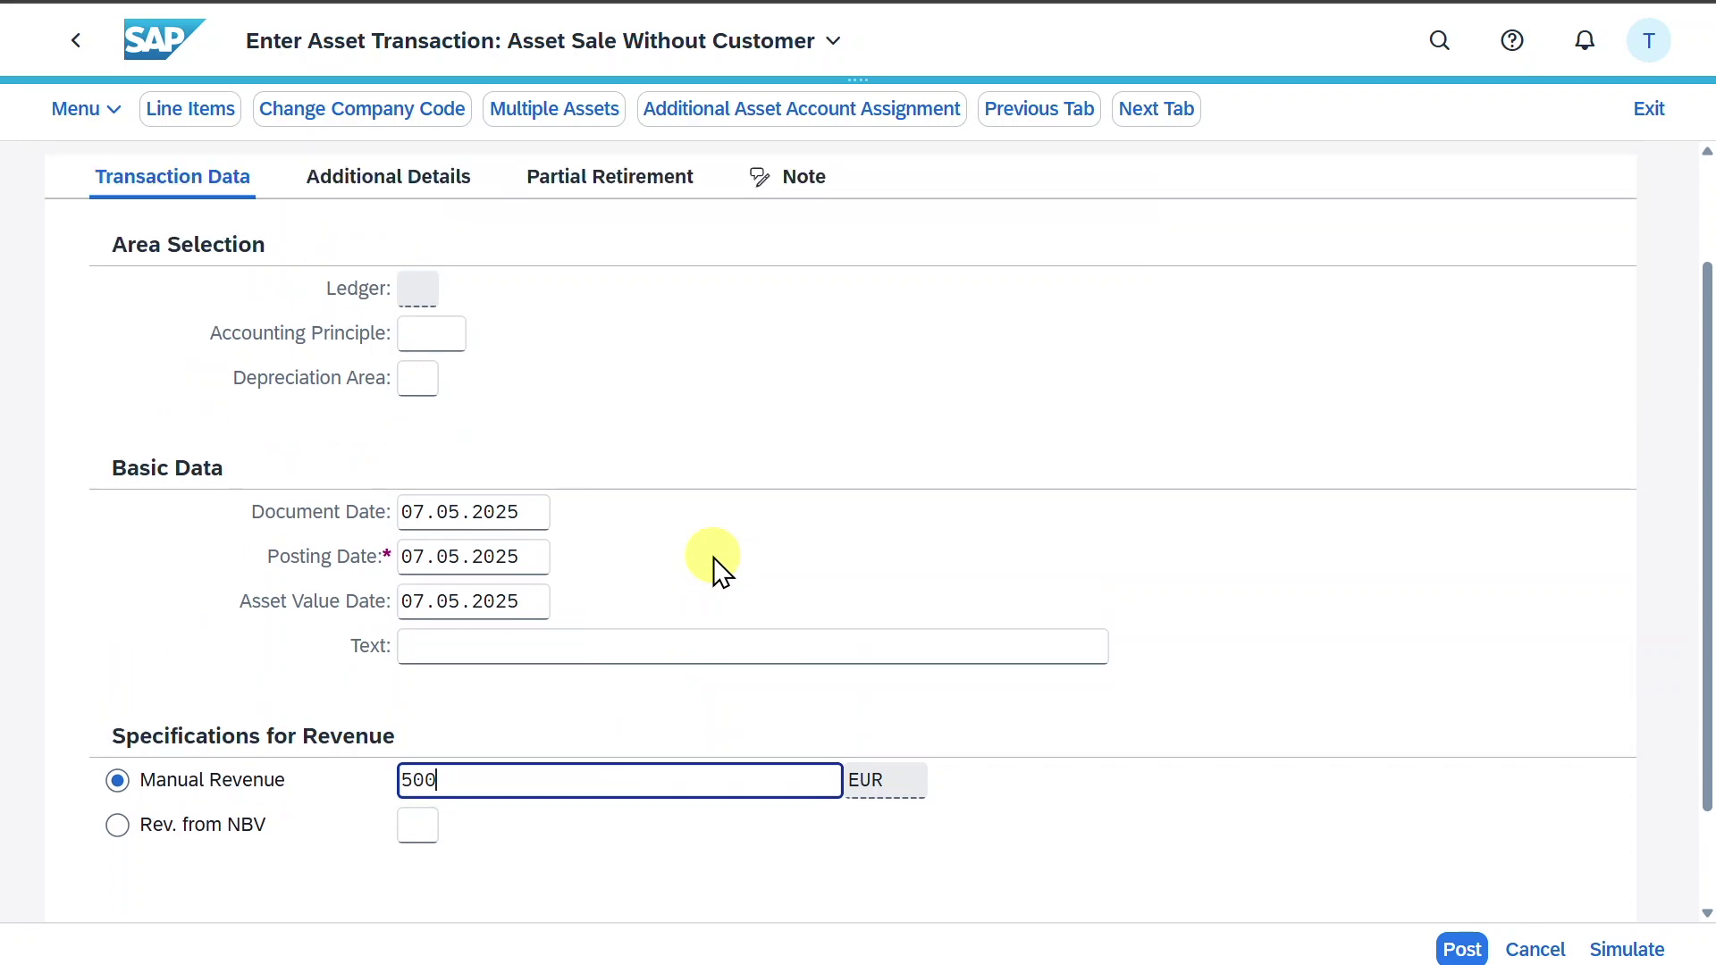
{"action": "scroll", "coordinate": [721, 570], "scroll_direction": "up", "scroll_amount": 2}
{"action": "left_click", "coordinate": [414, 319]}
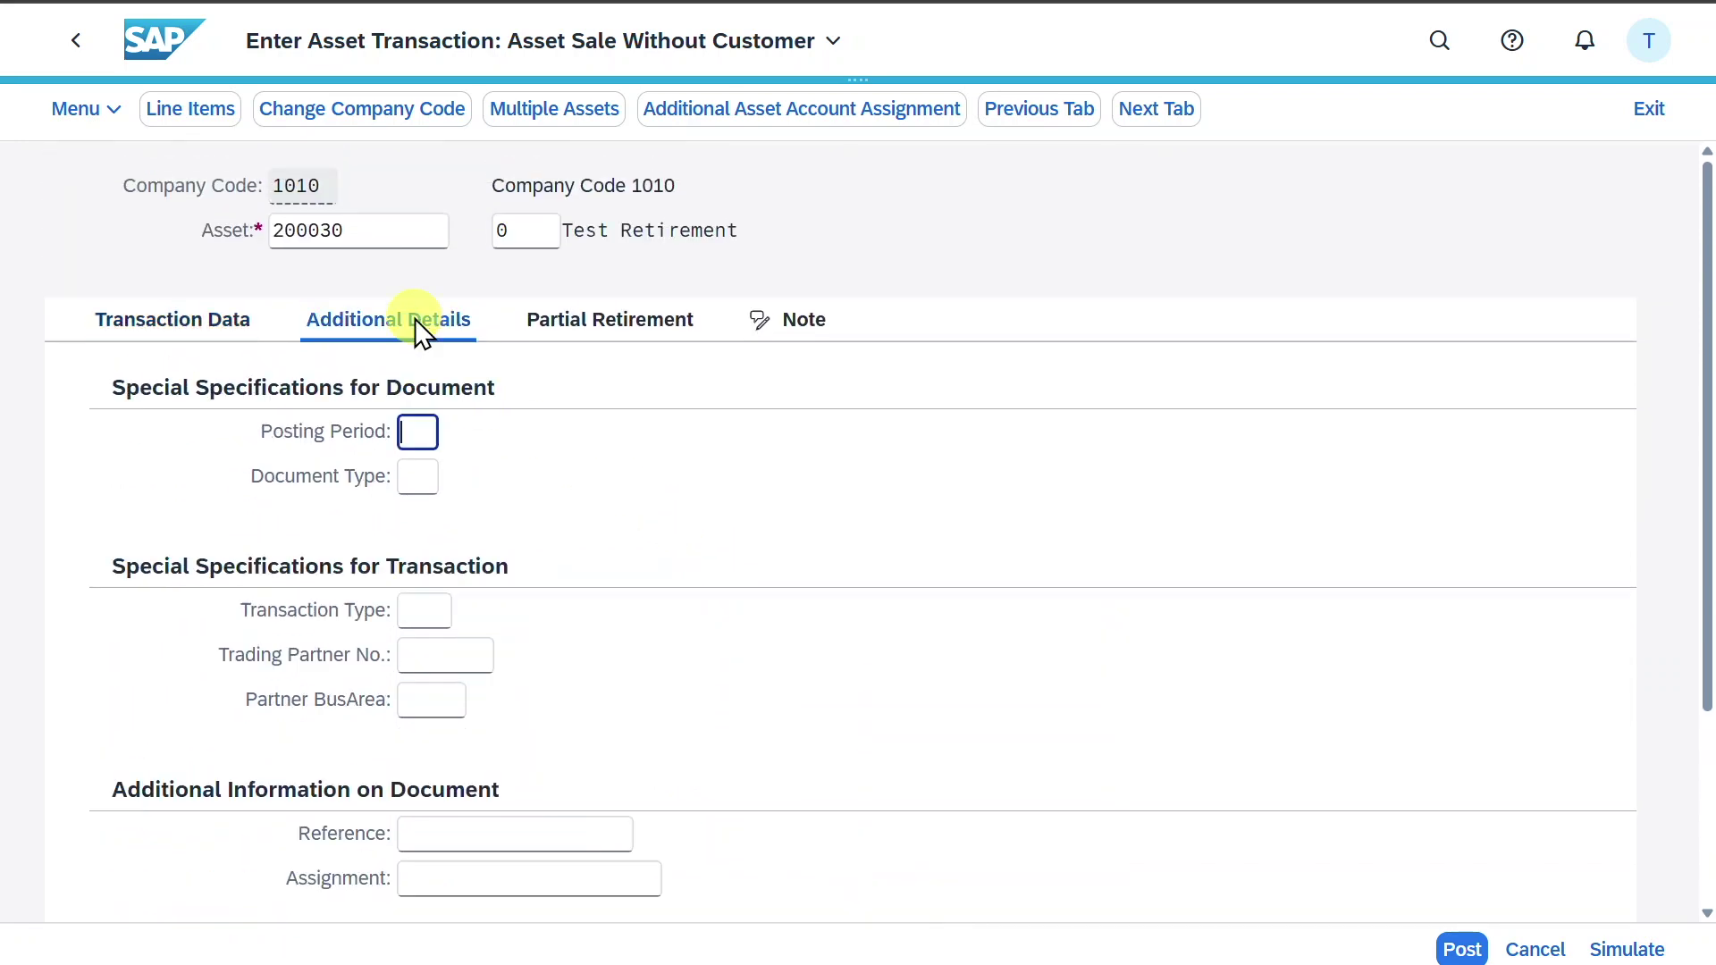
Step: Step through document type, transaction type, partner, reference and assignment fields, then show Partial Retirement
{"action": "left_click", "coordinate": [416, 474]}
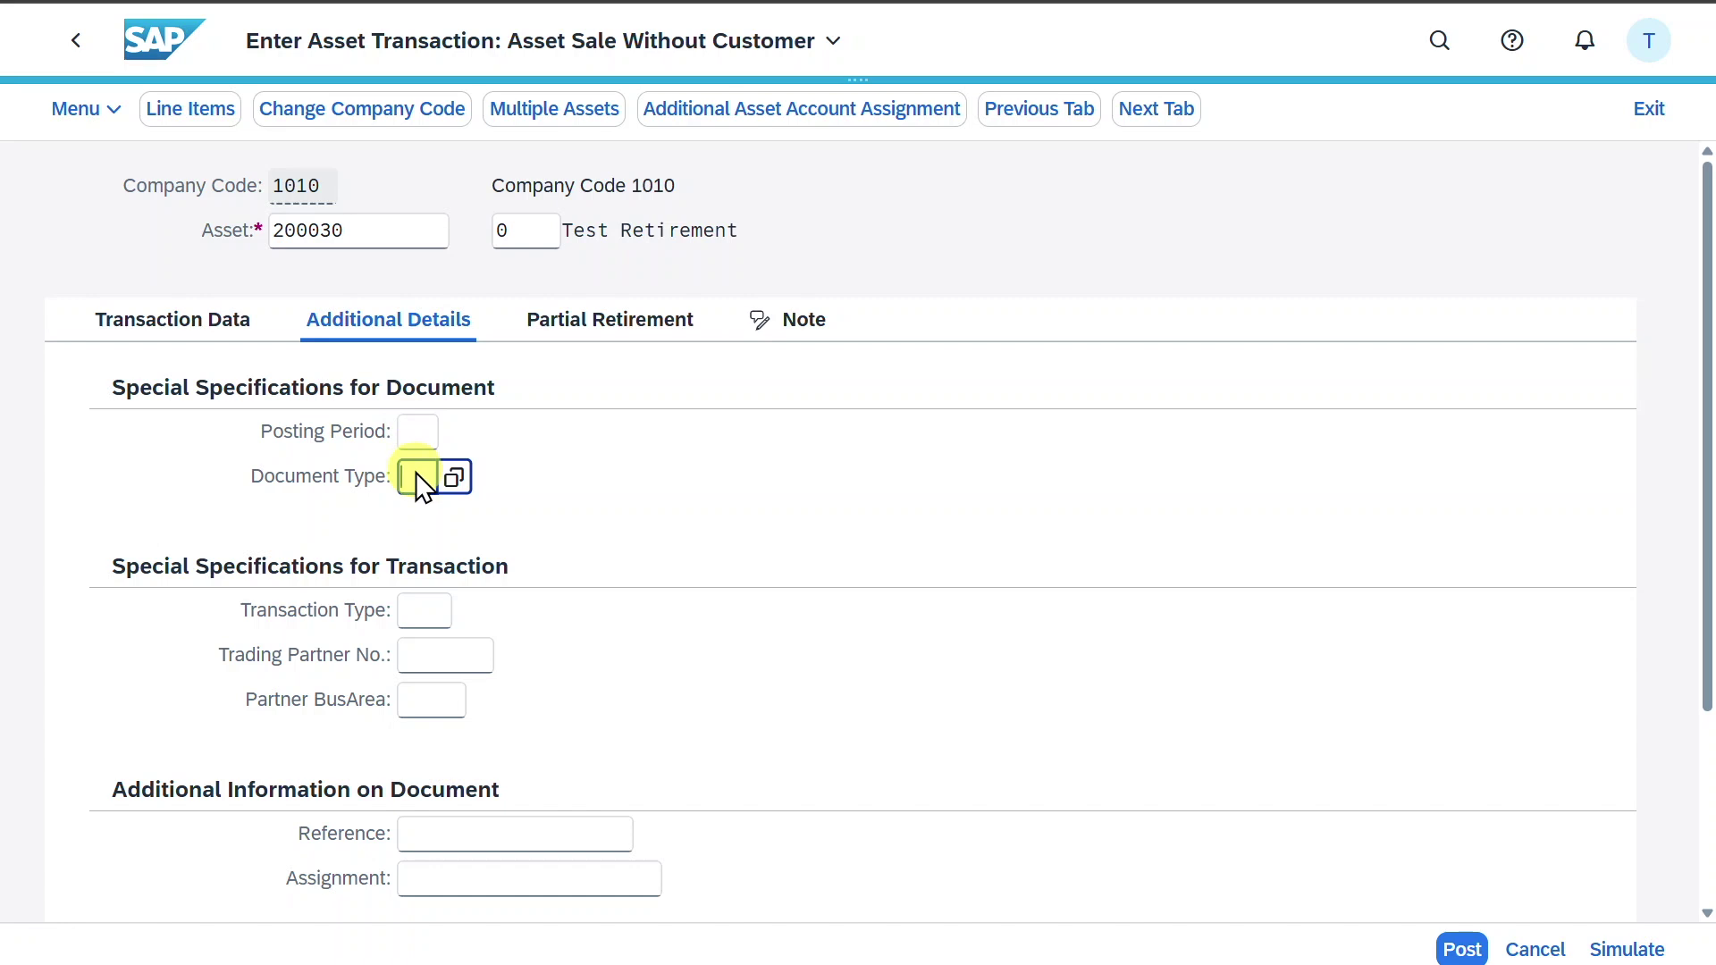
{"action": "scroll", "coordinate": [459, 533], "scroll_direction": "down", "scroll_amount": 2}
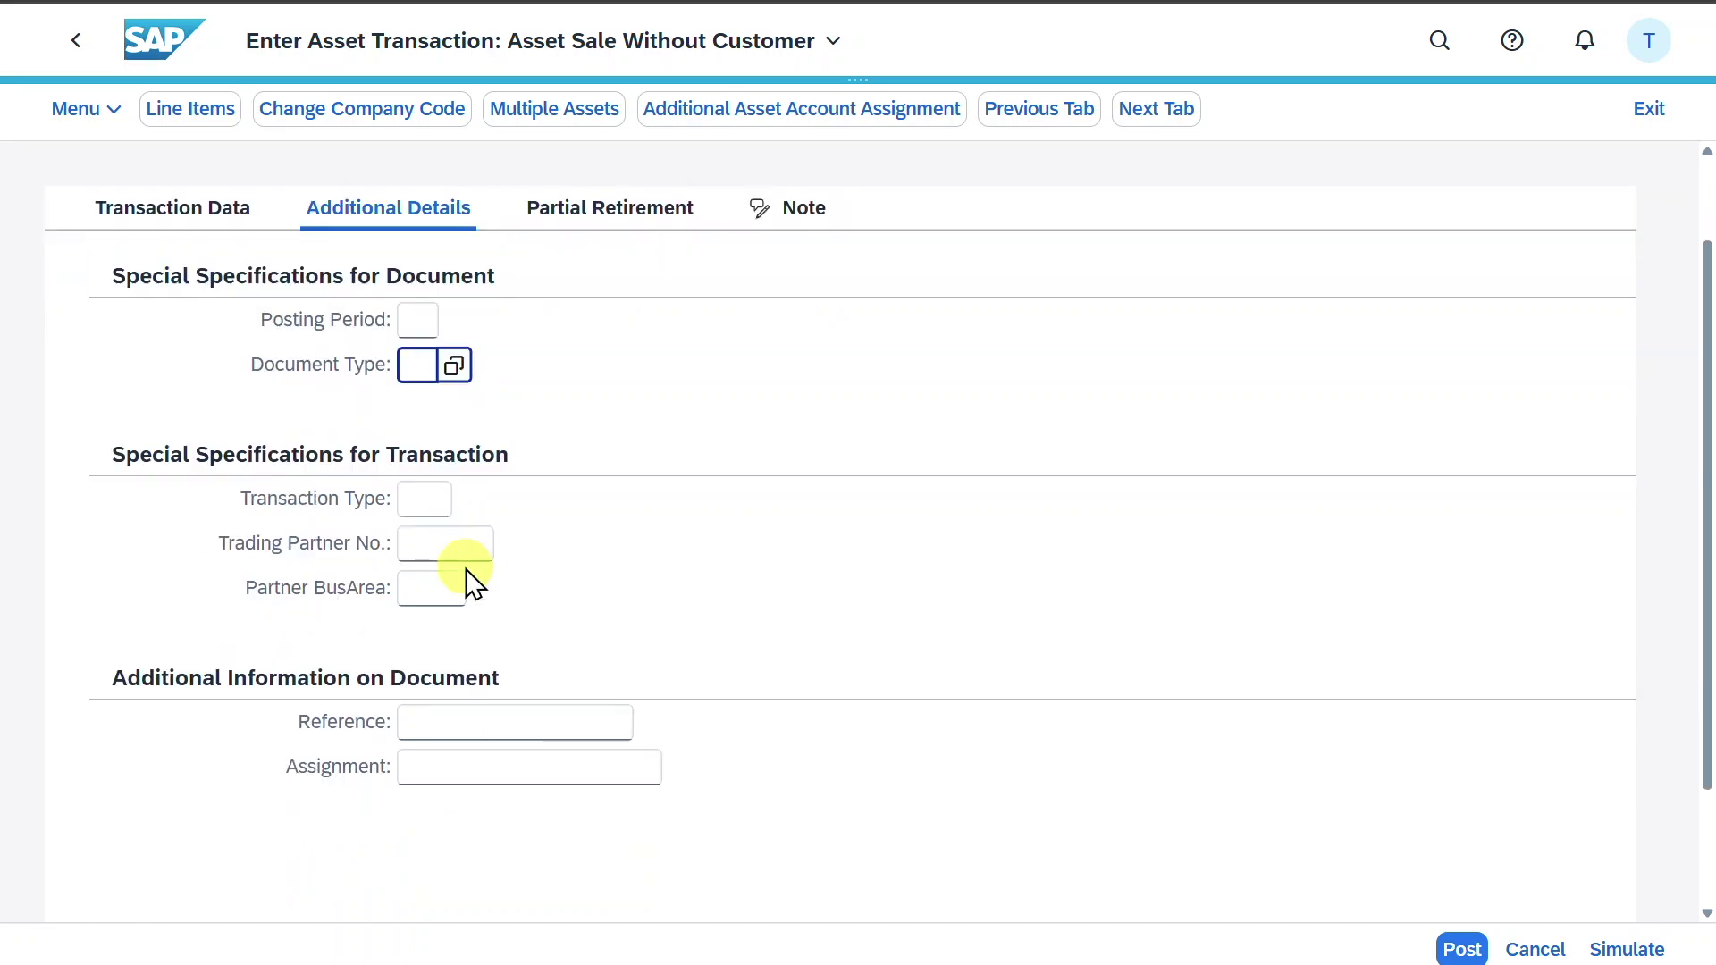
{"action": "left_click", "coordinate": [421, 498]}
{"action": "left_click", "coordinate": [437, 544]}
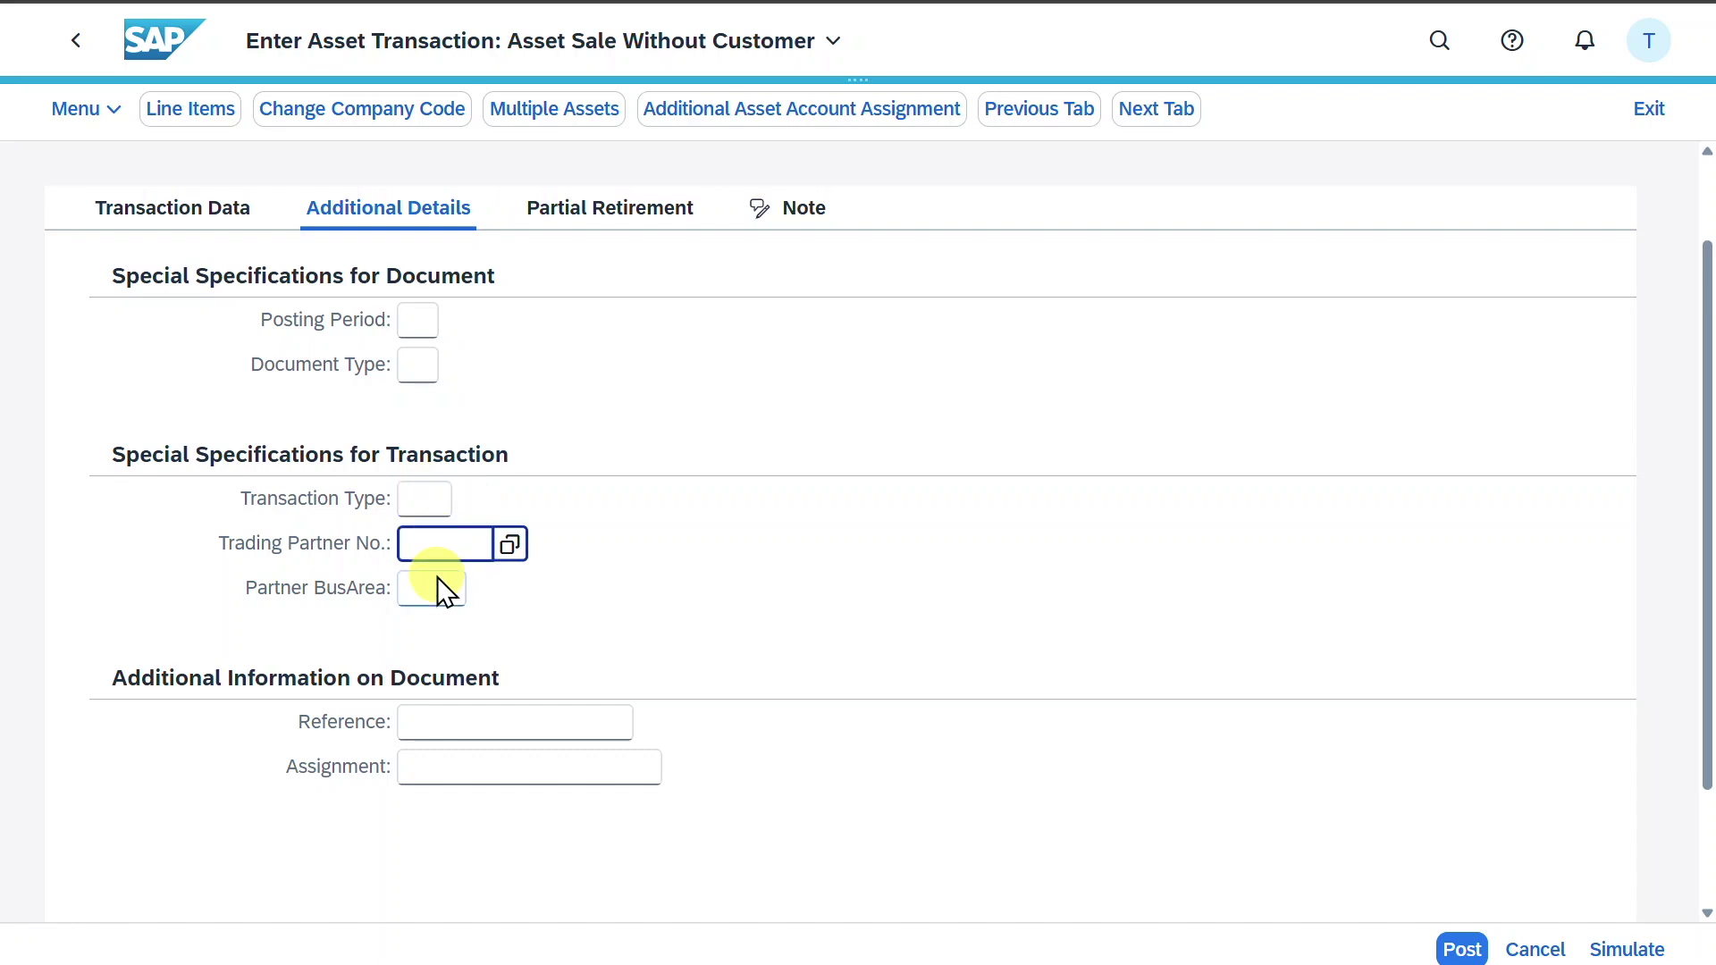
{"action": "left_click", "coordinate": [434, 588]}
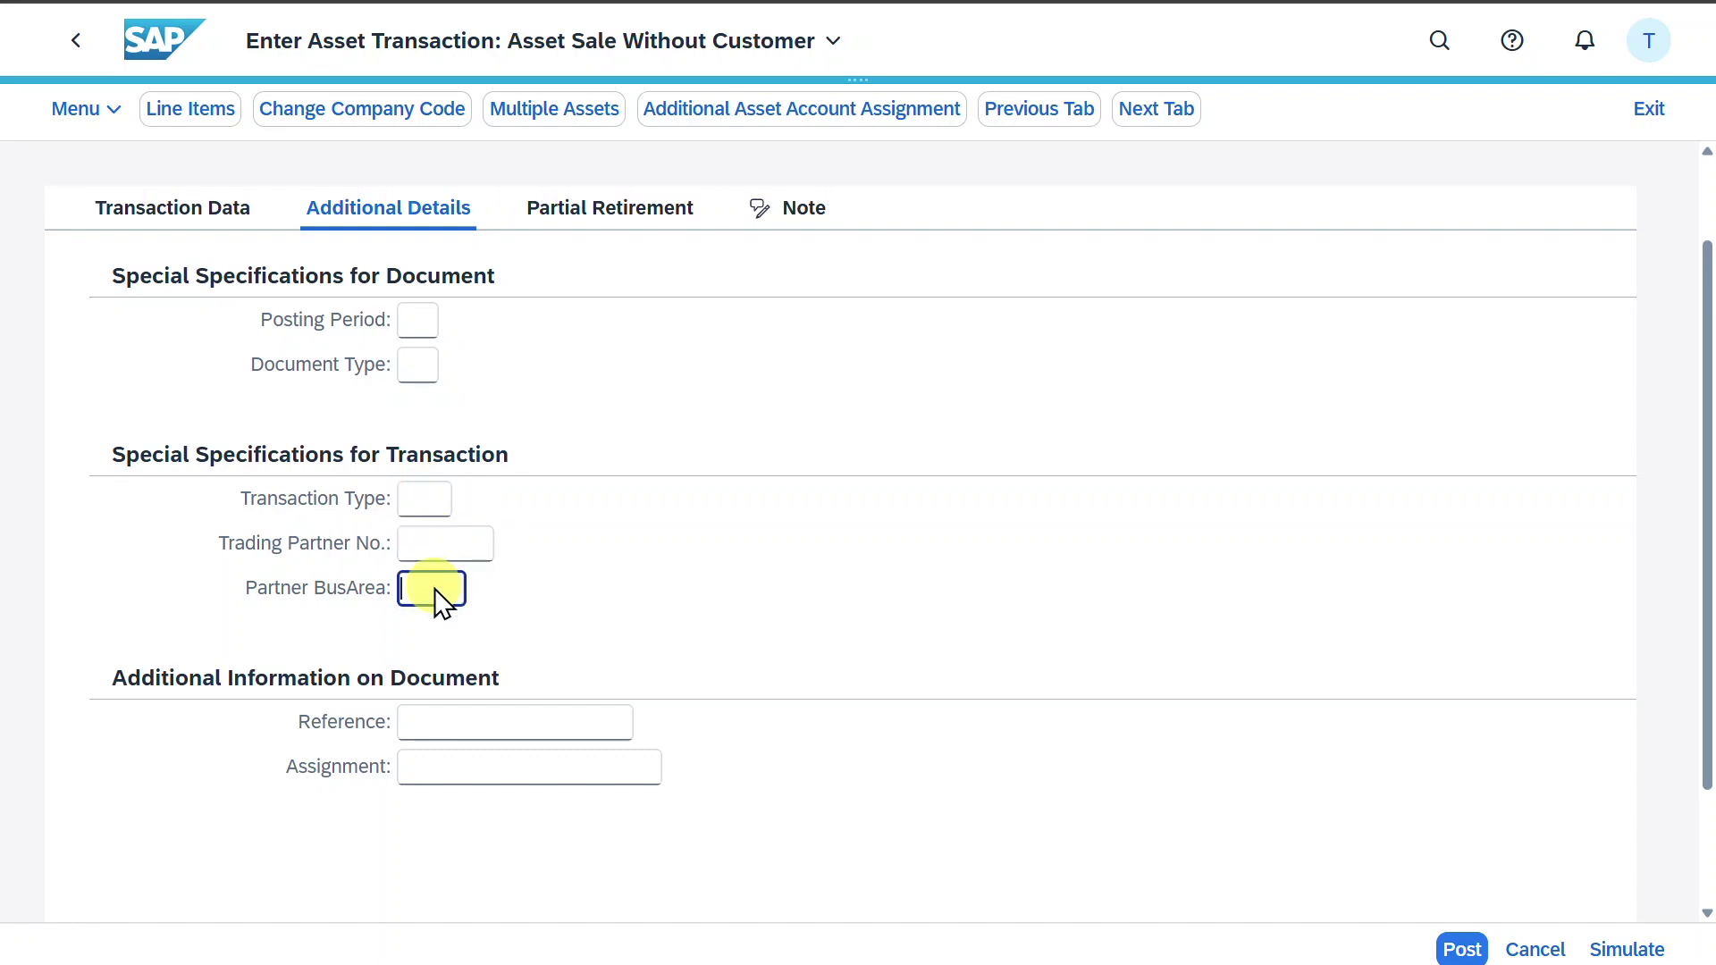
{"action": "left_click", "coordinate": [447, 735]}
{"action": "left_click", "coordinate": [453, 768]}
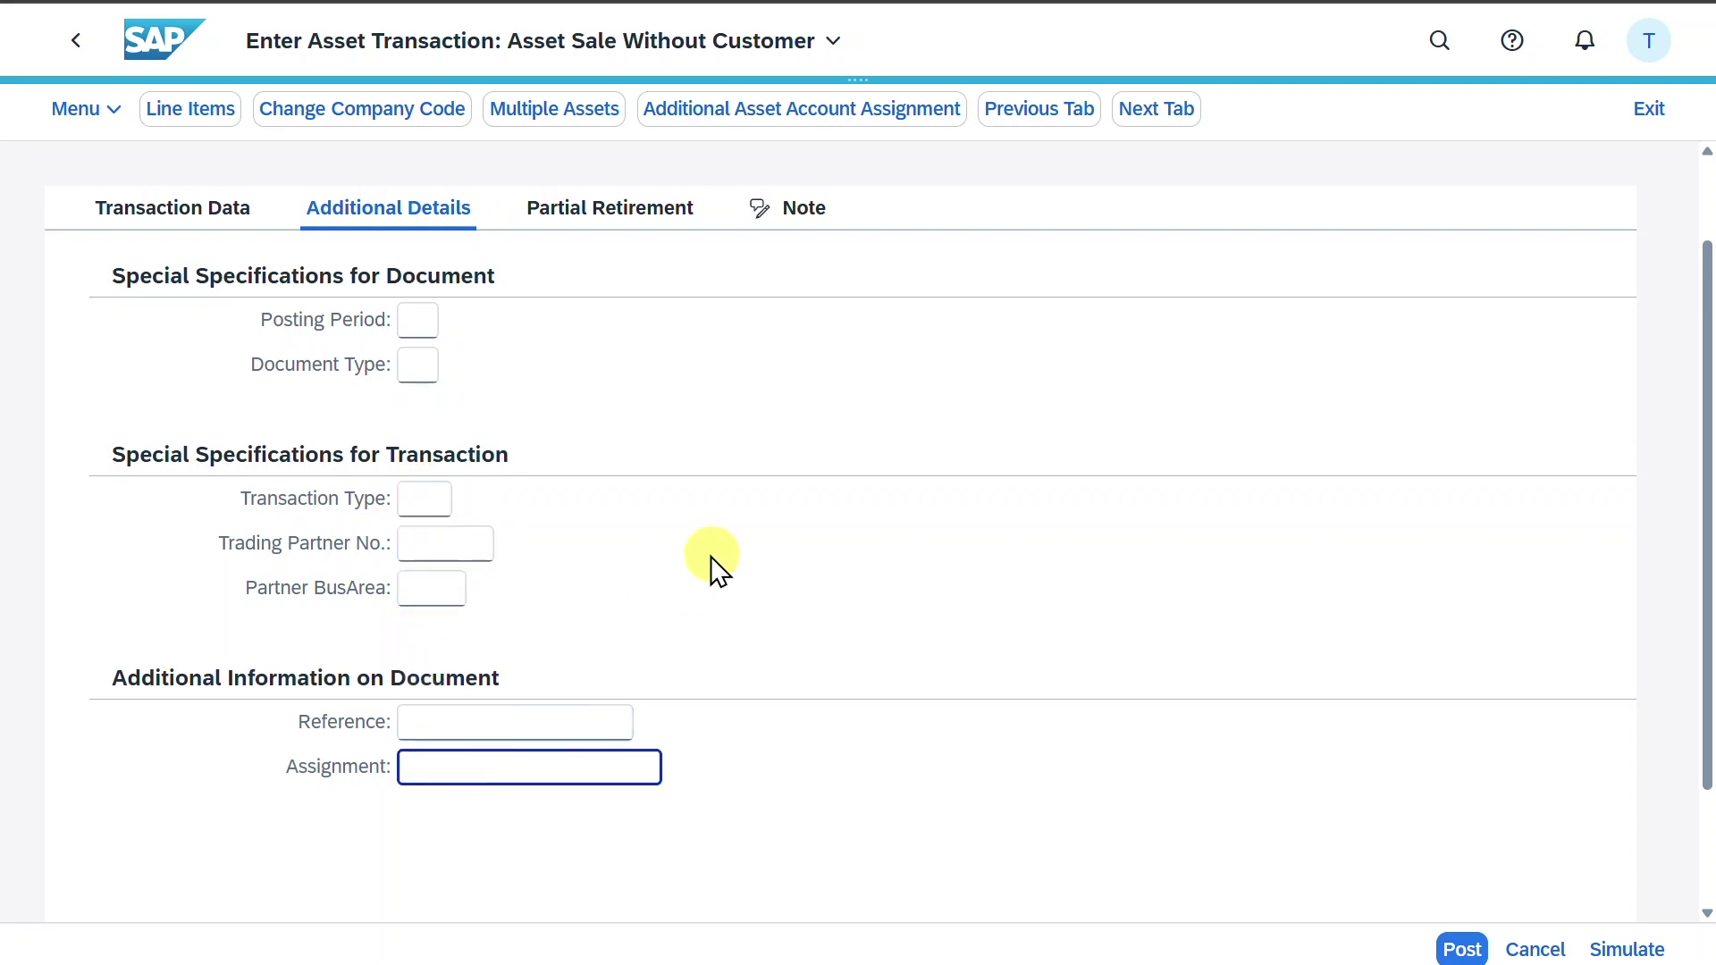
{"action": "scroll", "coordinate": [715, 568], "scroll_direction": "up", "scroll_amount": 2}
{"action": "left_click", "coordinate": [636, 327]}
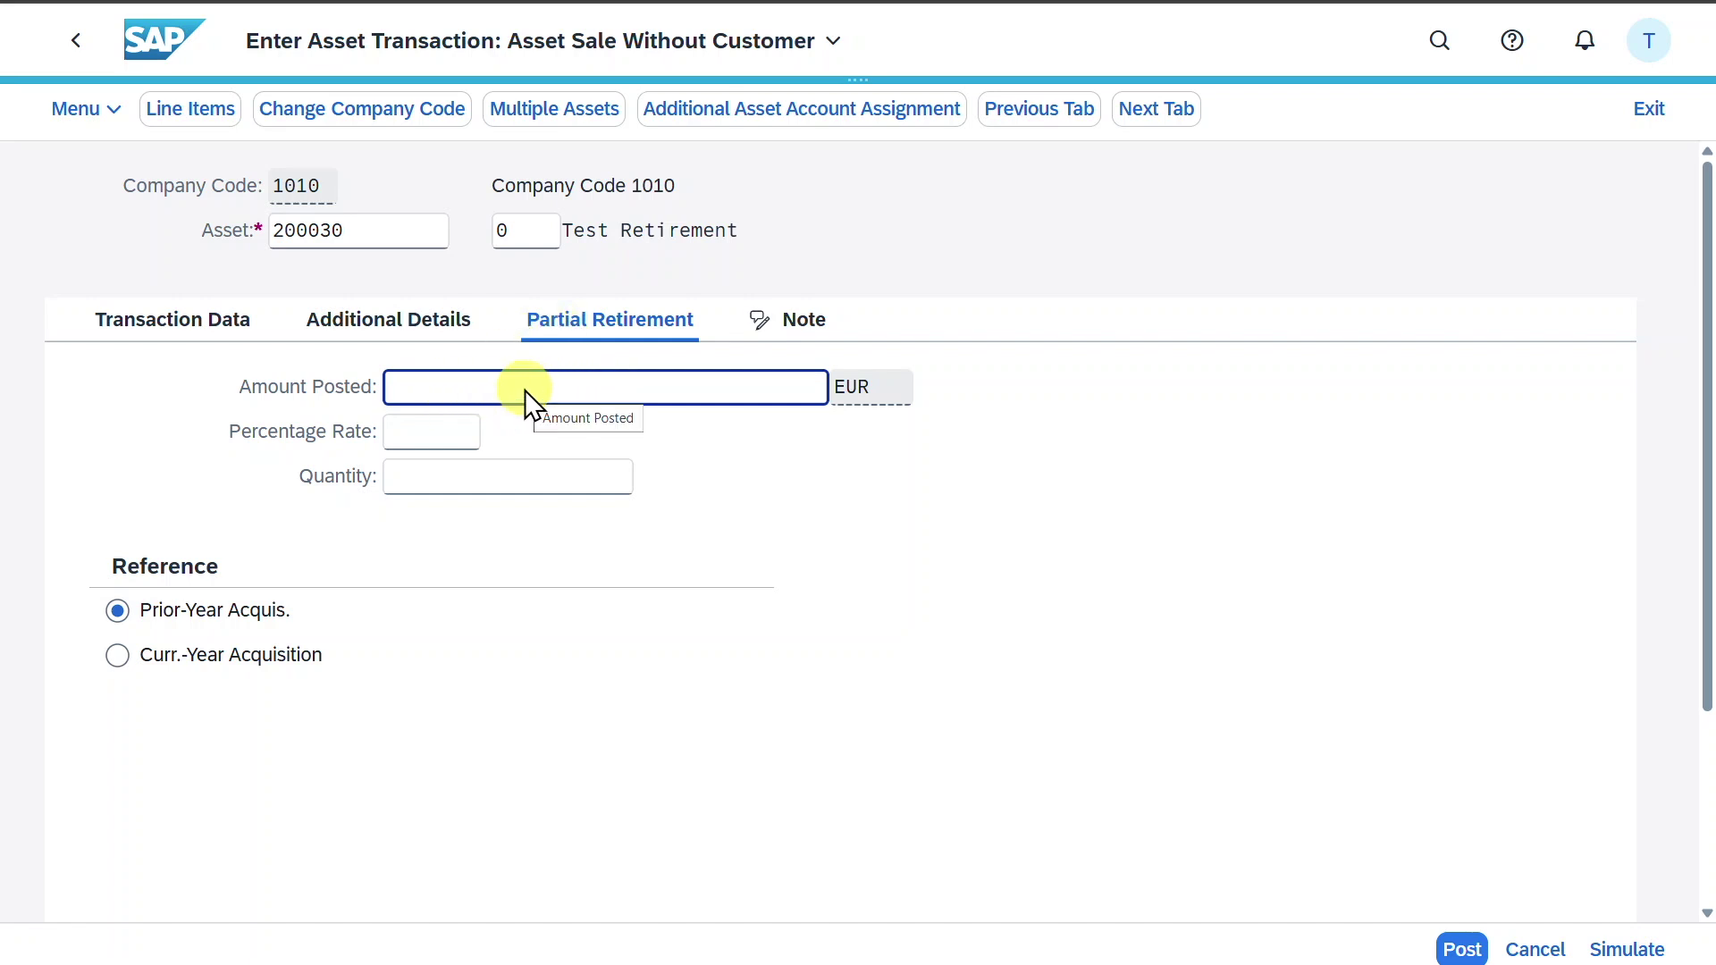
Step: Leave percentage and amount empty with Prior-Year Acquis. selected, then show the empty Note tab
{"action": "left_click", "coordinate": [438, 436]}
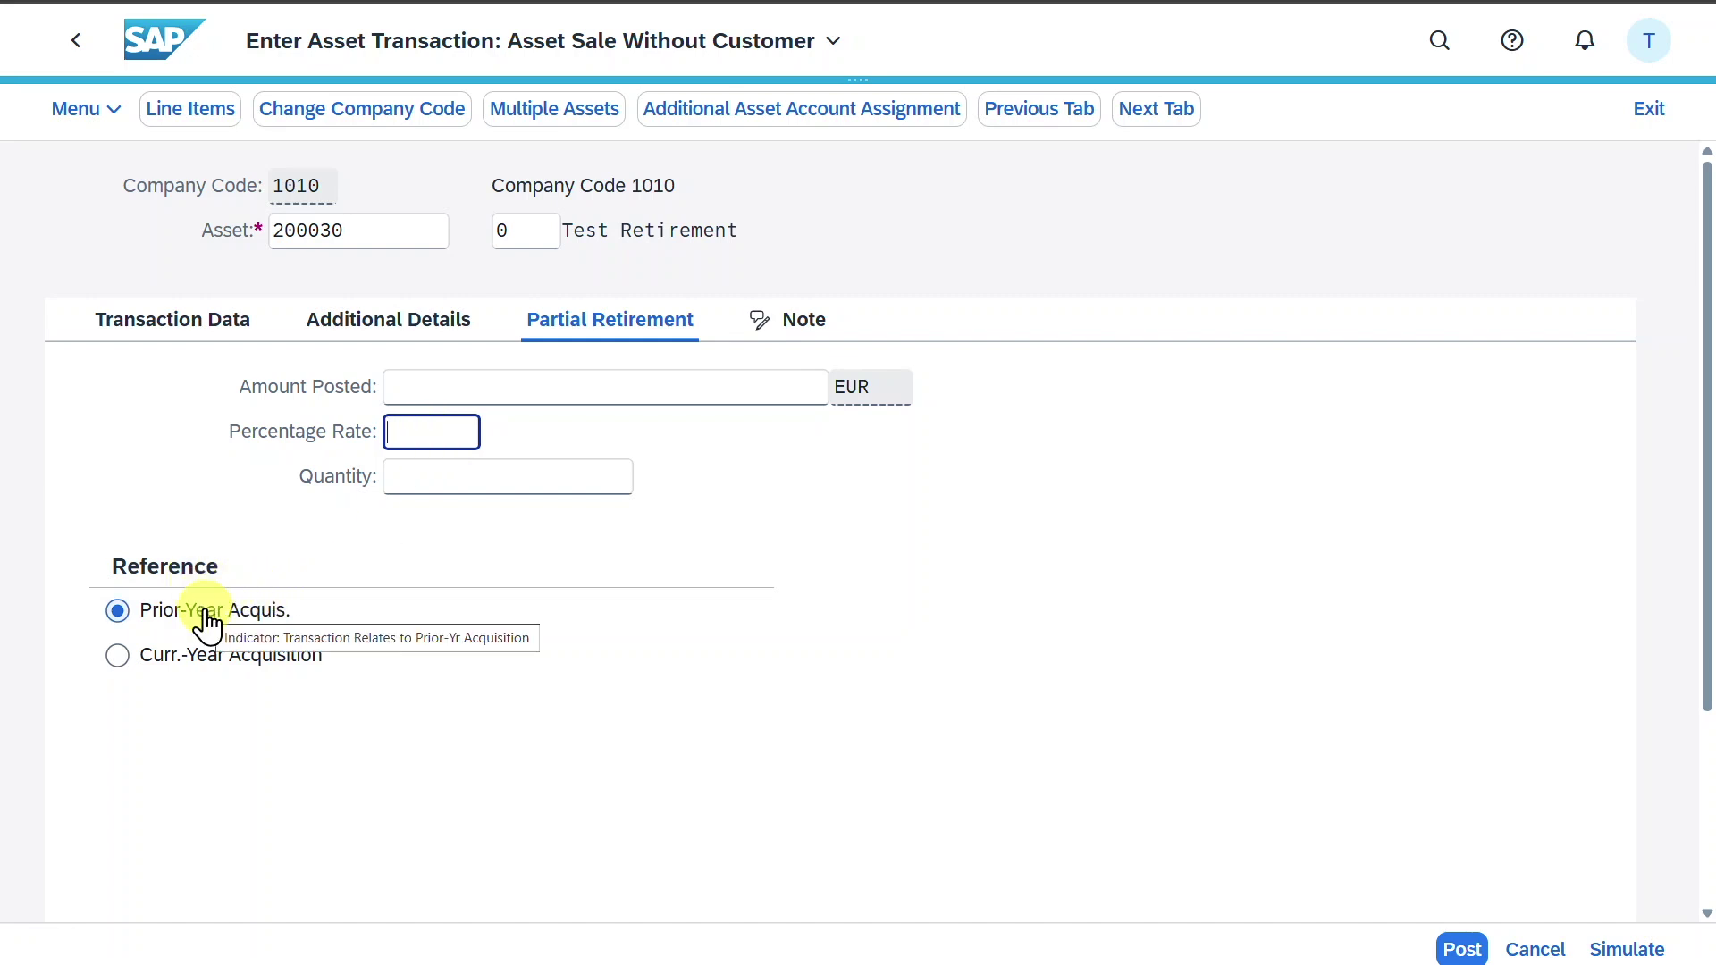
{"action": "left_click", "coordinate": [190, 666]}
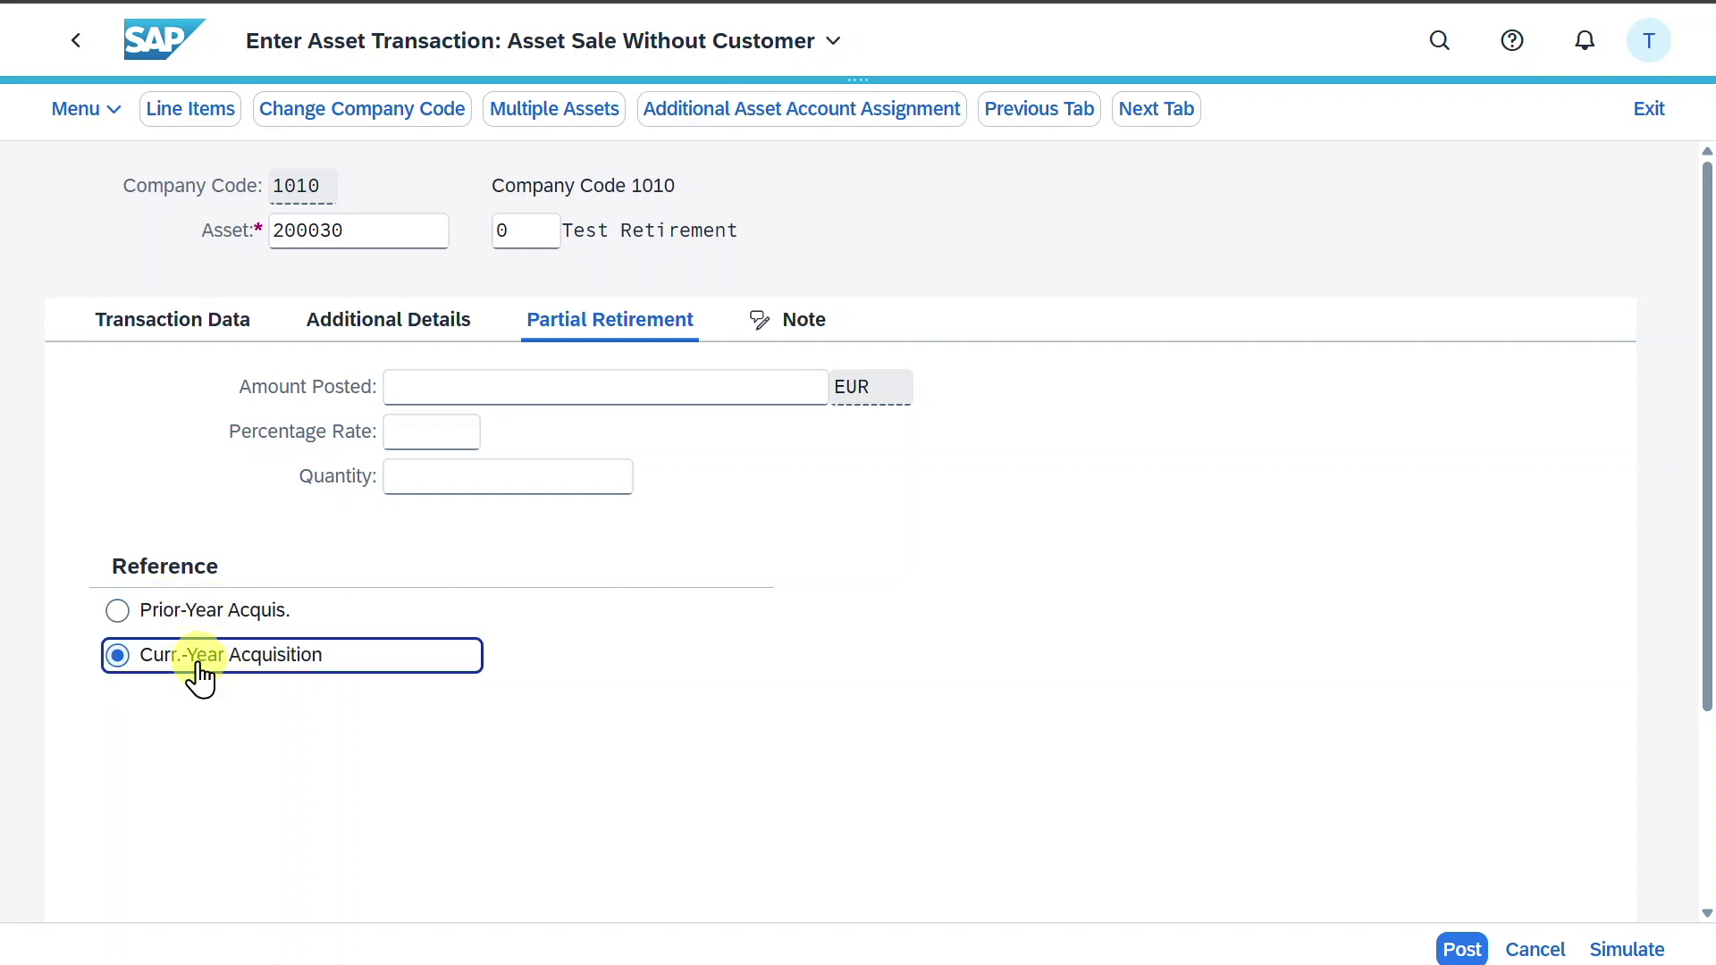
{"action": "left_click", "coordinate": [211, 610]}
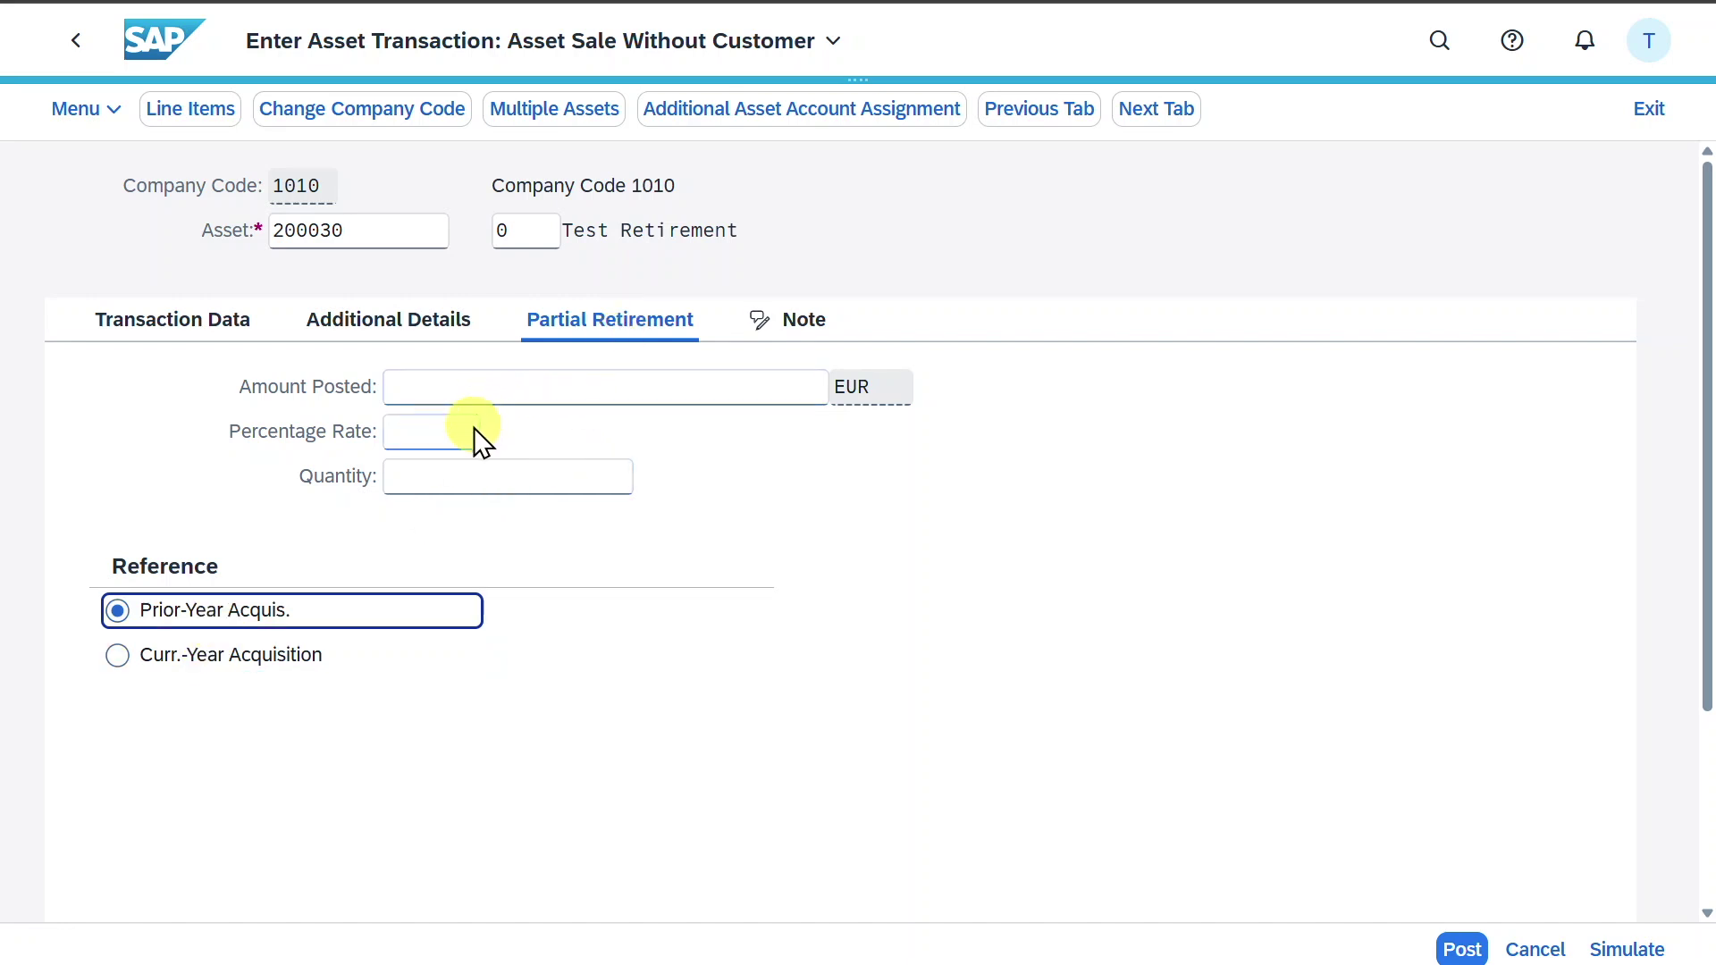
{"action": "left_click", "coordinate": [581, 390]}
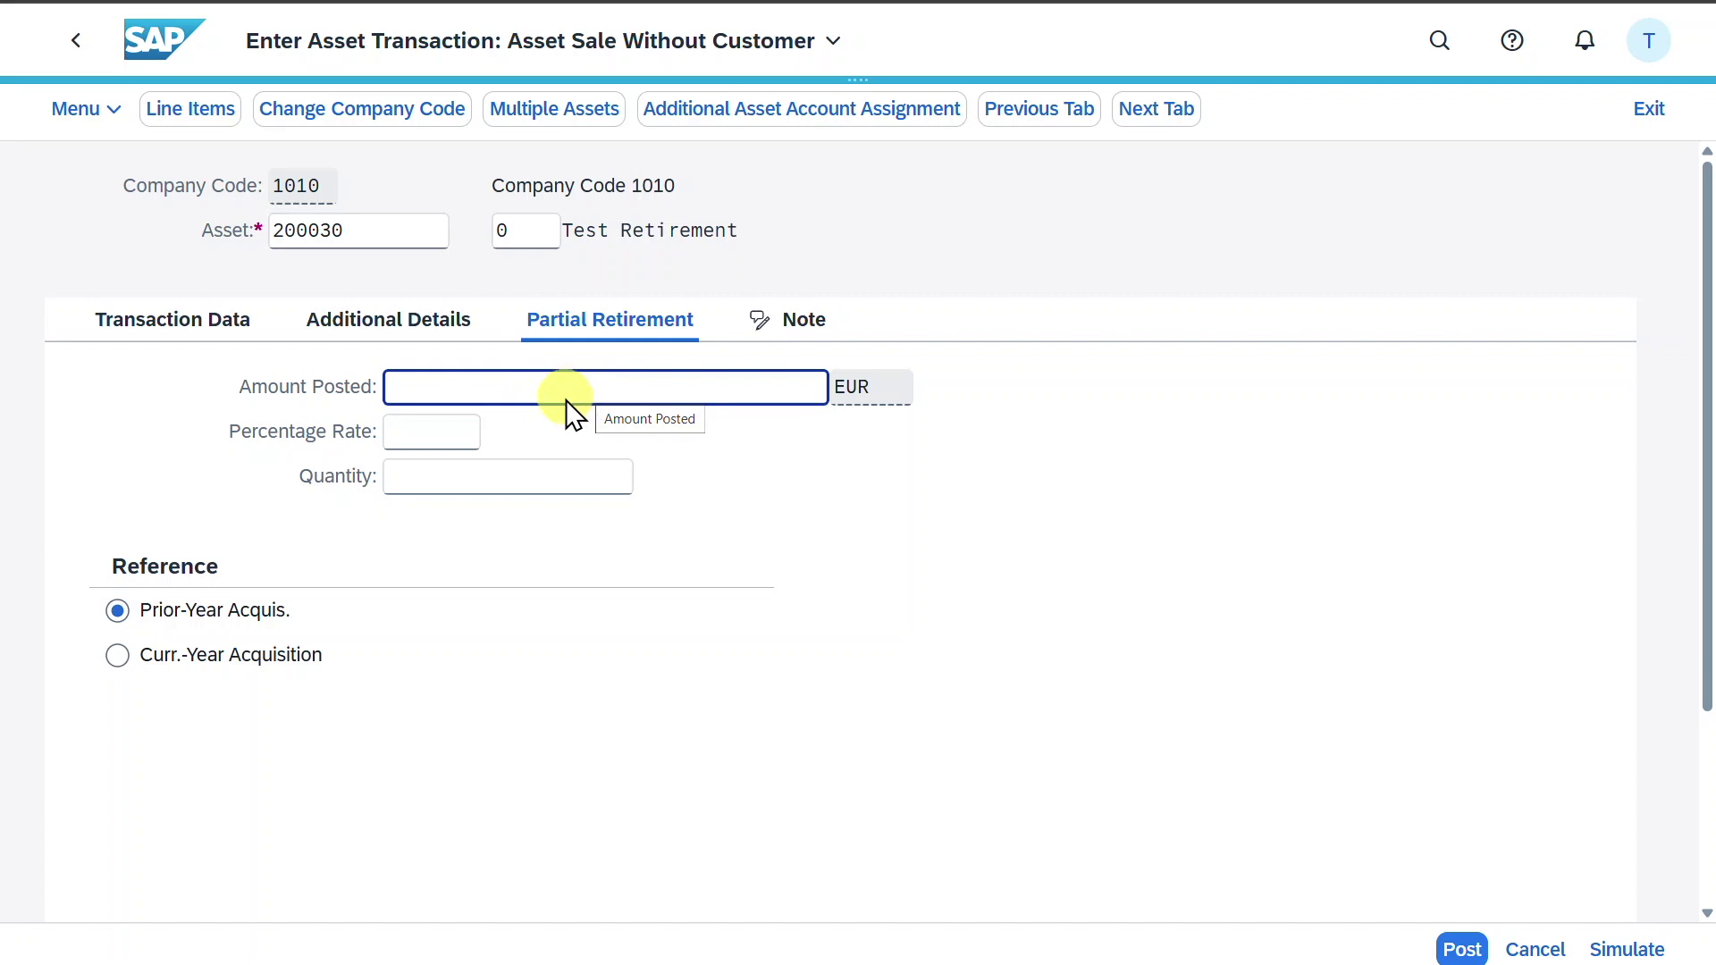
{"action": "left_click", "coordinate": [774, 324]}
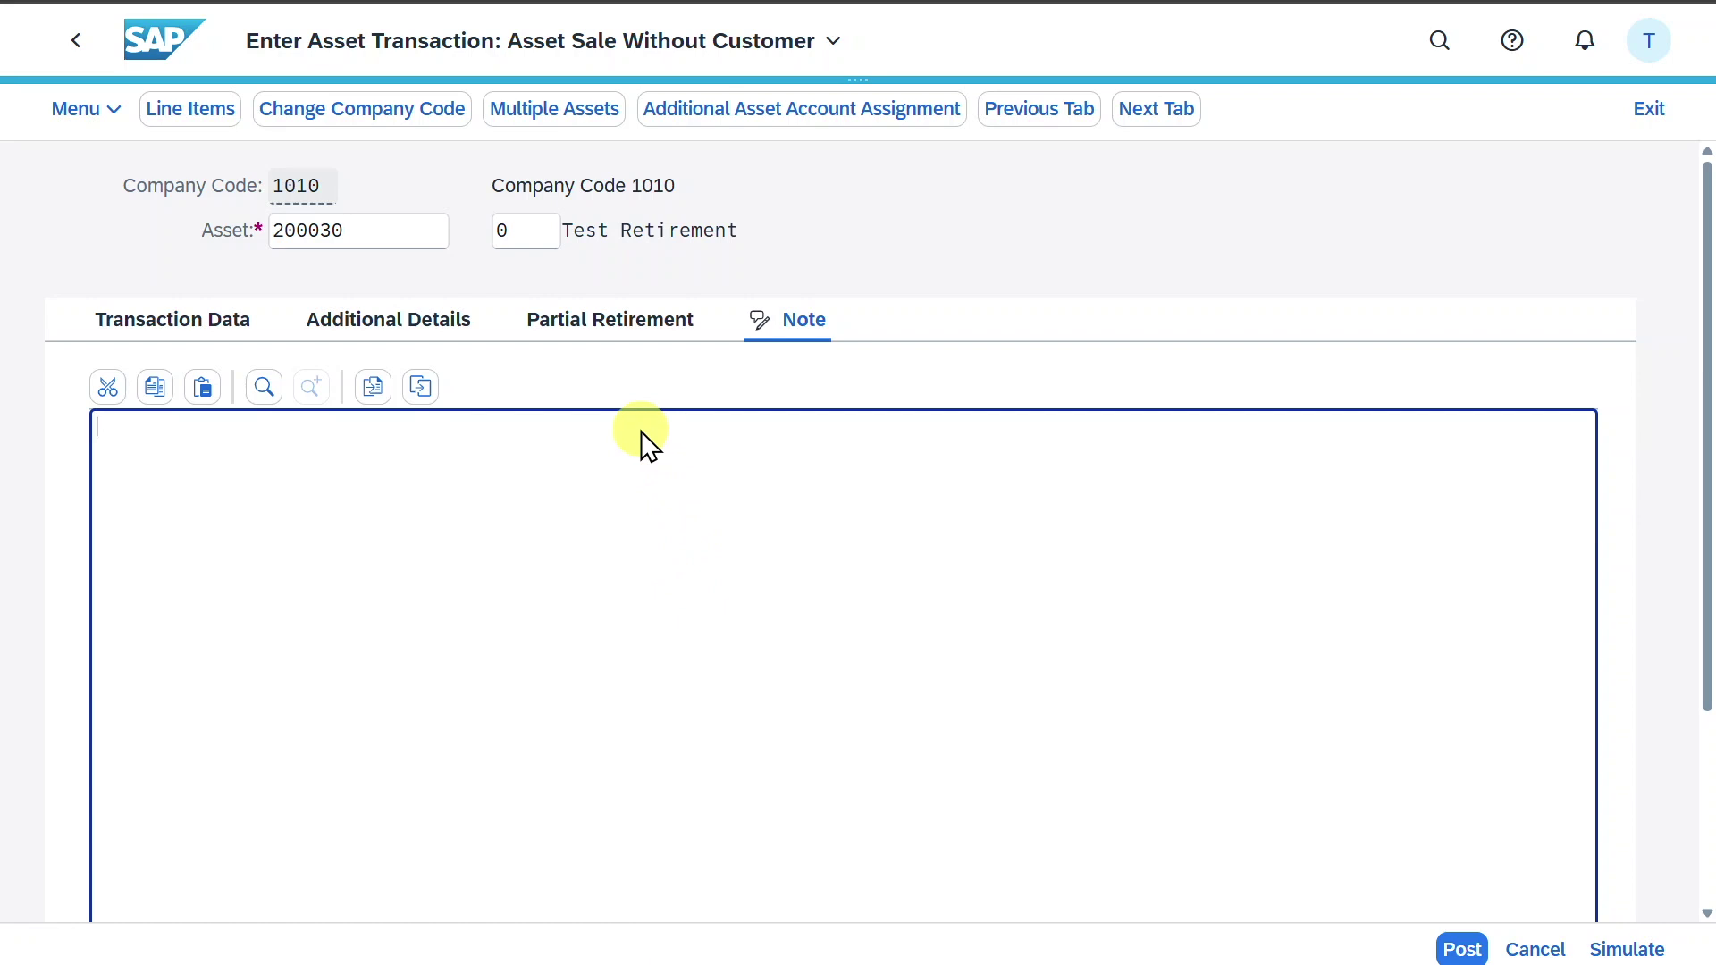
Step: Preview the asset line items to be posted, then switch the sale to Multiple Assets entry
{"action": "left_click", "coordinate": [219, 118]}
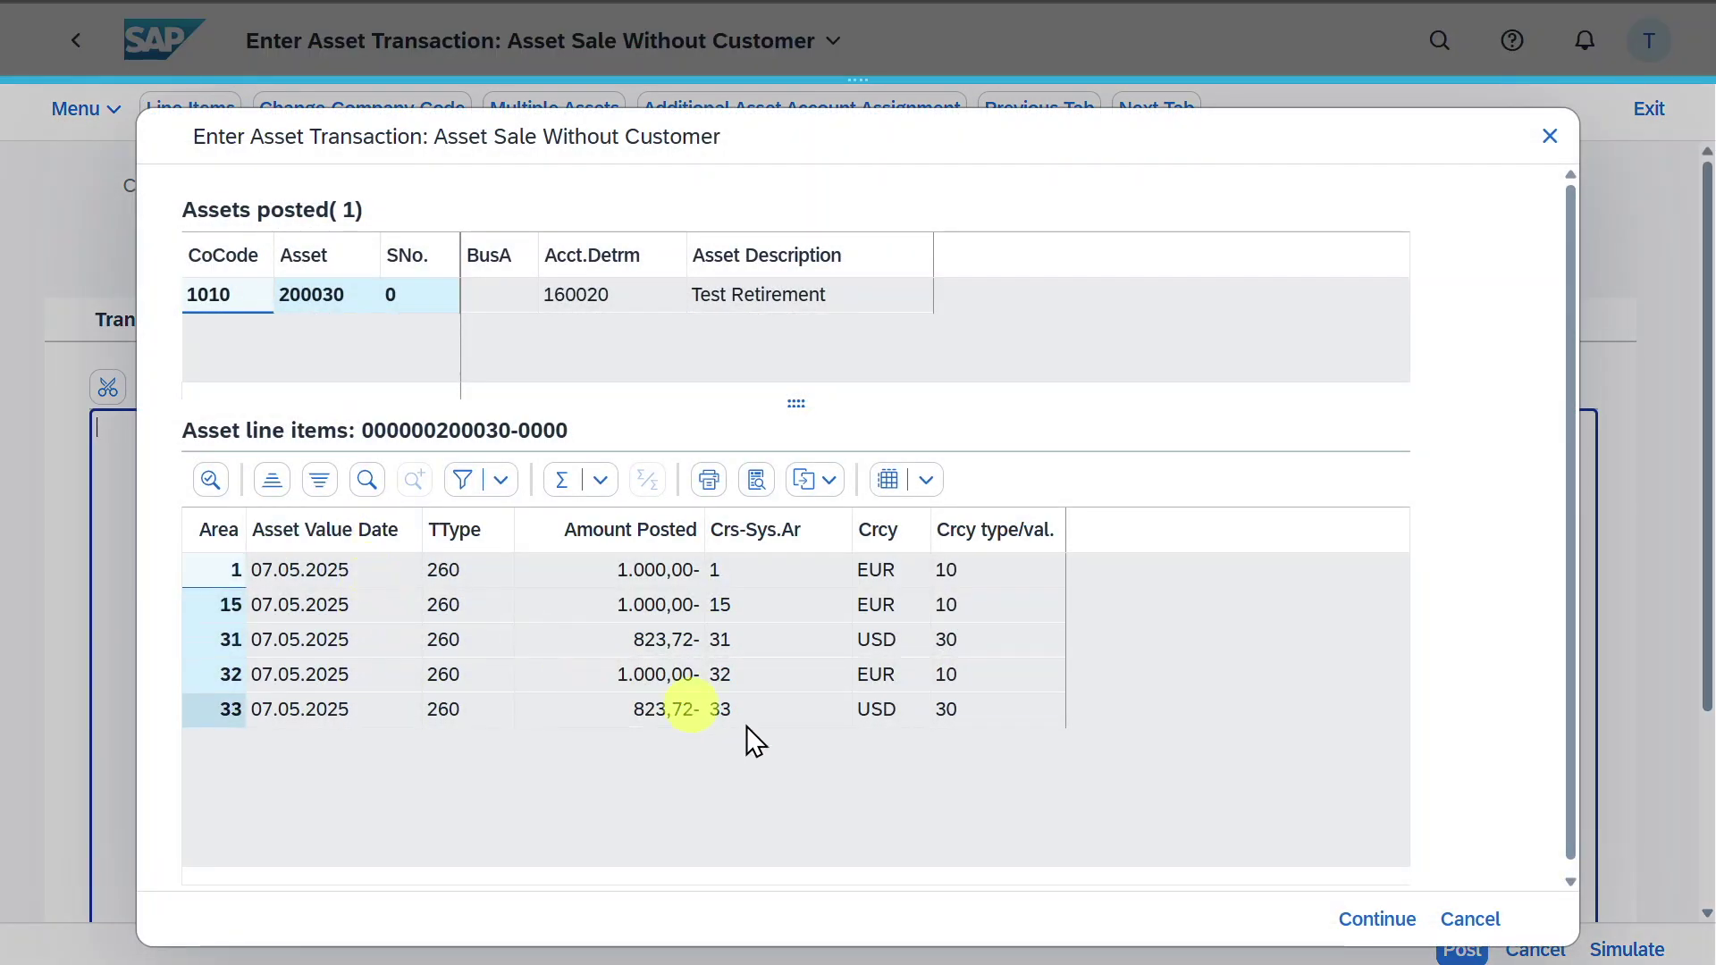
{"action": "left_click", "coordinate": [1550, 136]}
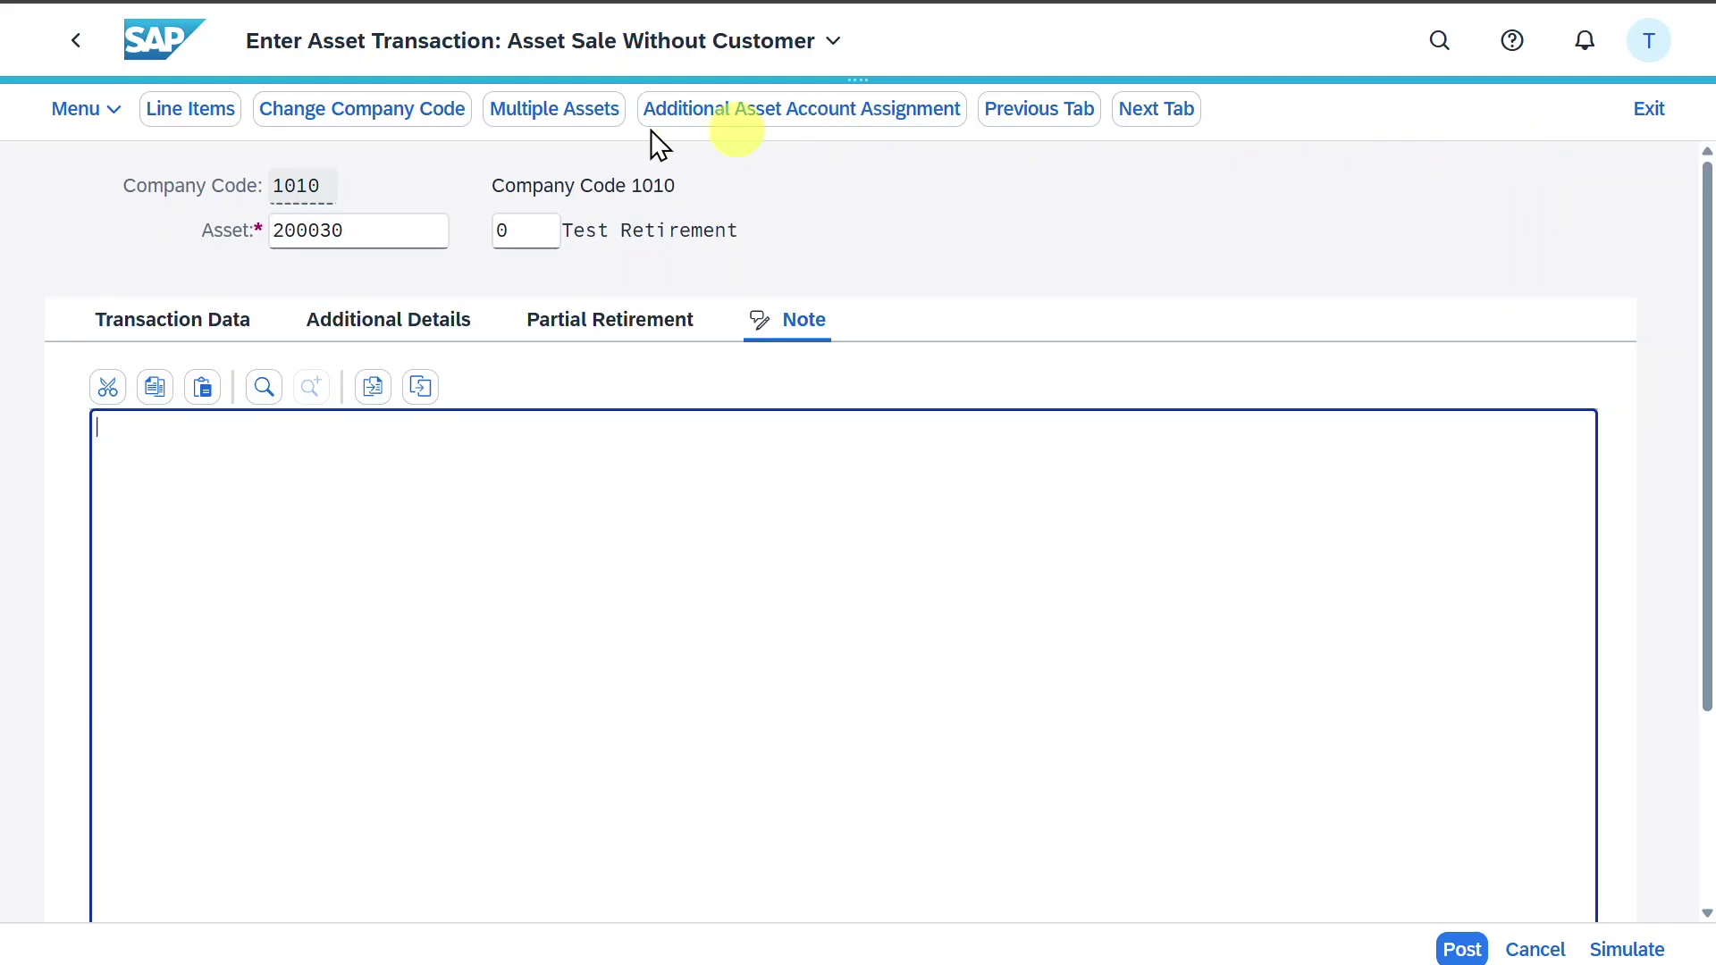
{"action": "left_click", "coordinate": [533, 114]}
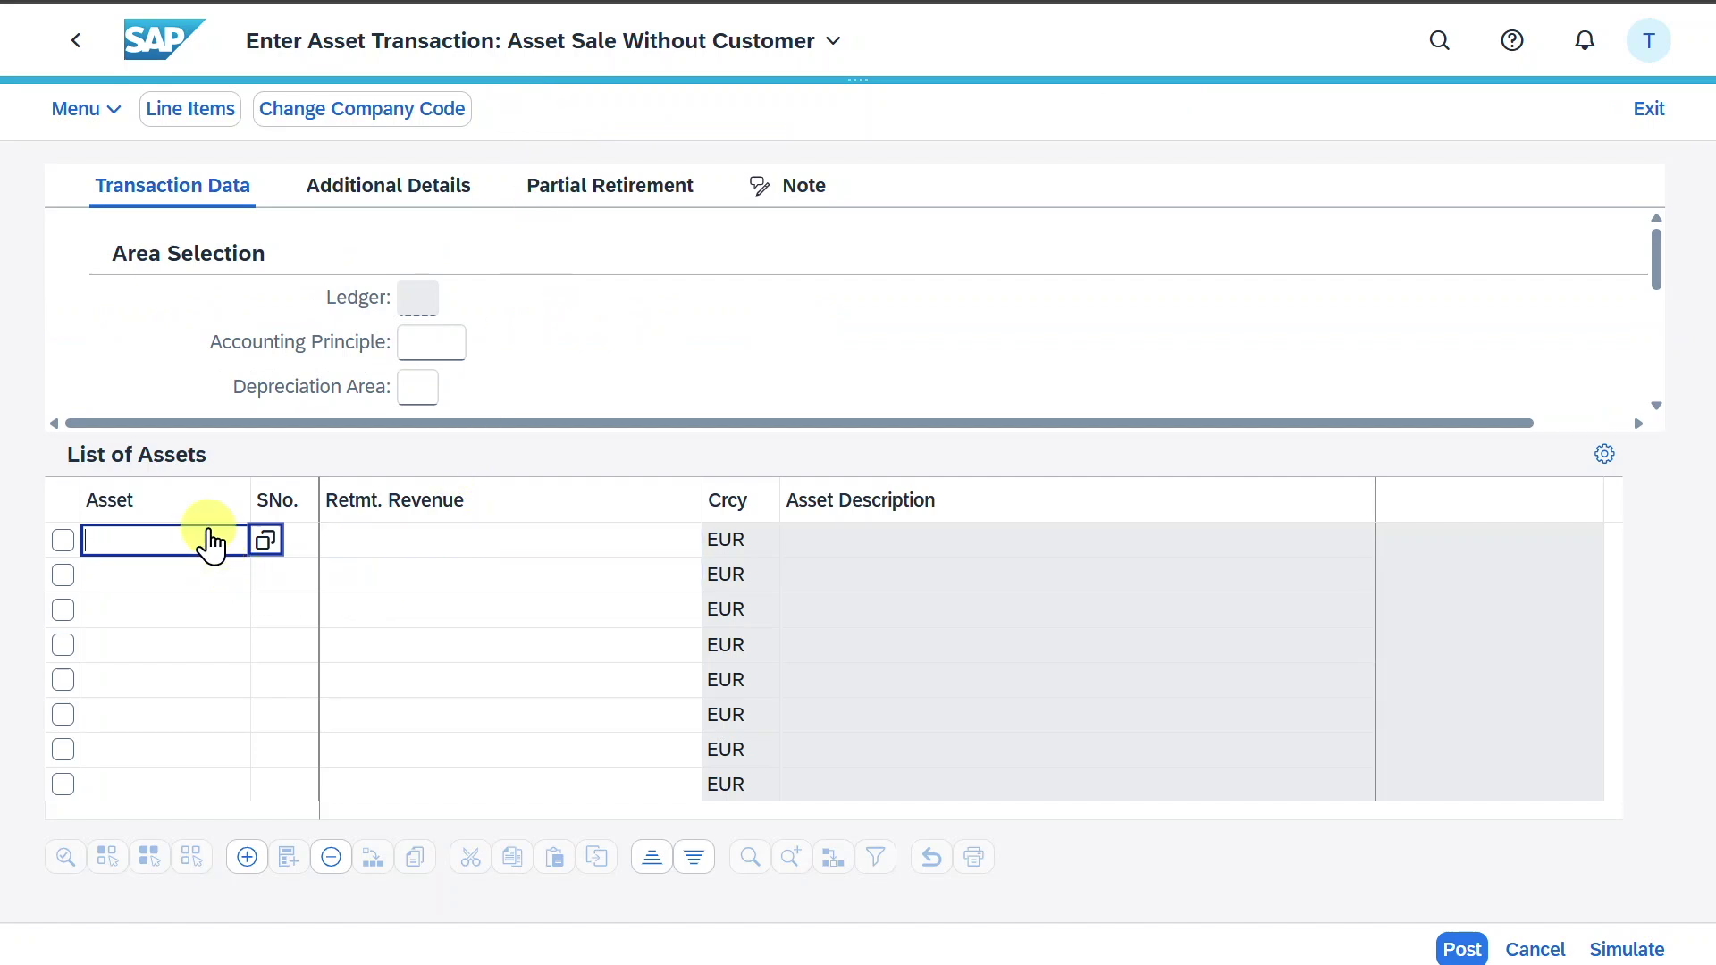
Step: Move through the Asset, SNo. and Retmt. Revenue cells of the List of Assets without entering values
{"action": "left_click", "coordinate": [192, 577]}
{"action": "left_click", "coordinate": [196, 543]}
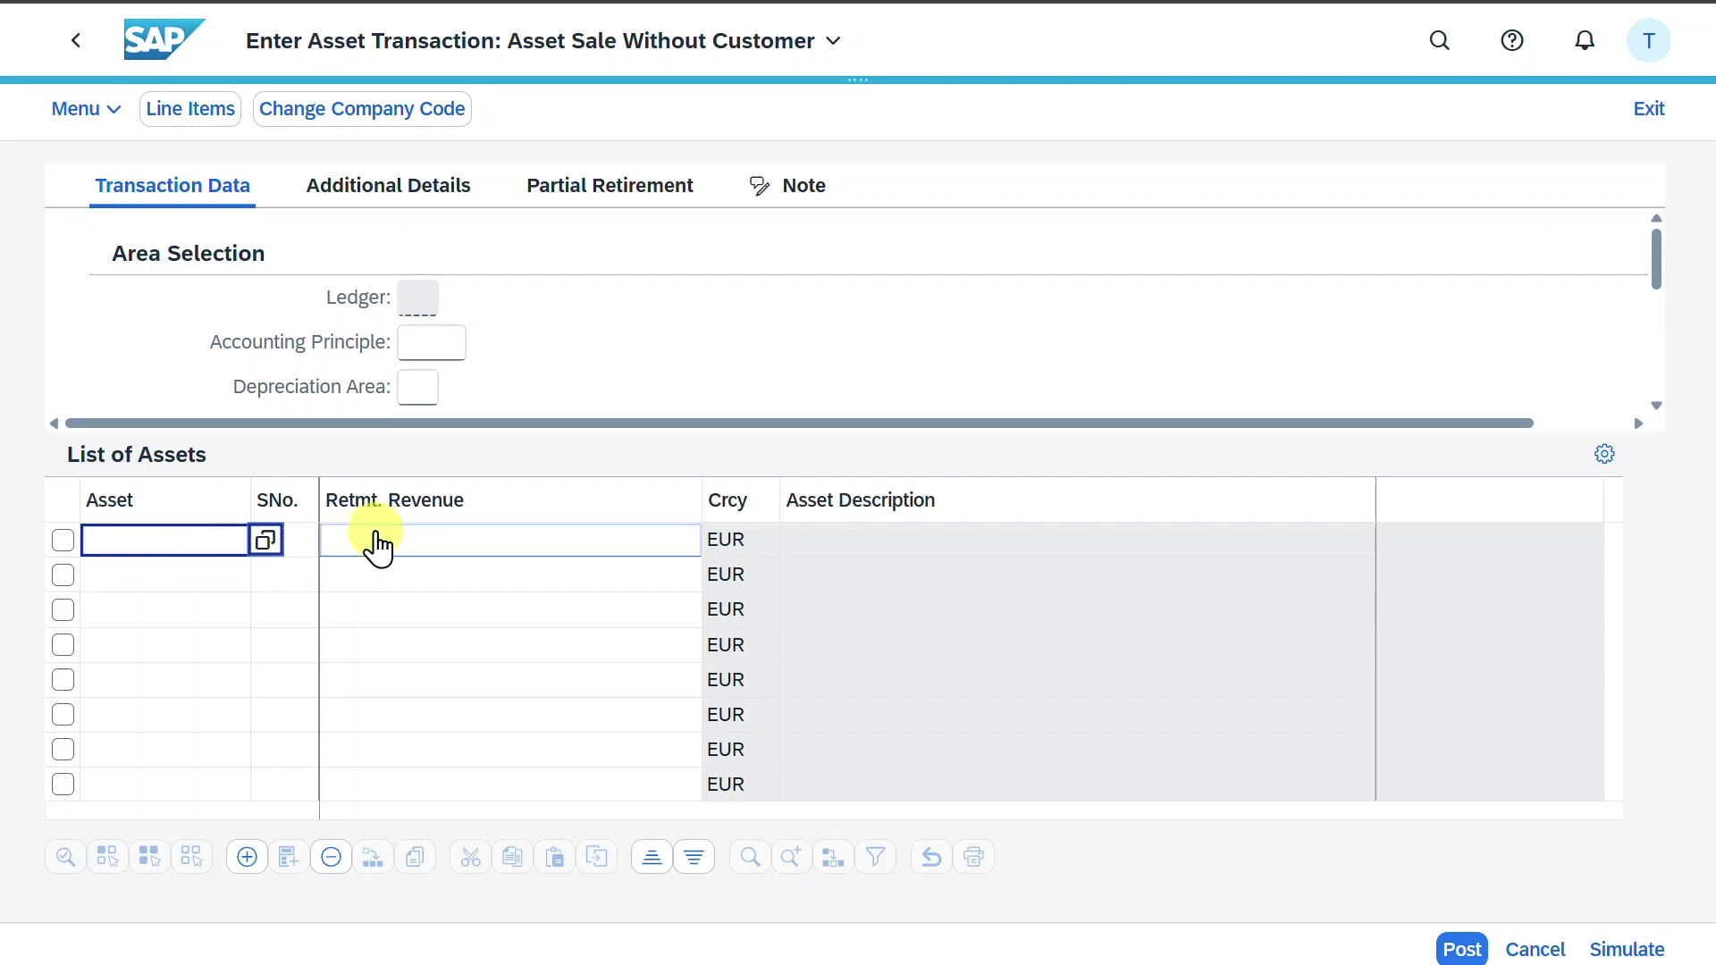
{"action": "left_click", "coordinate": [312, 547]}
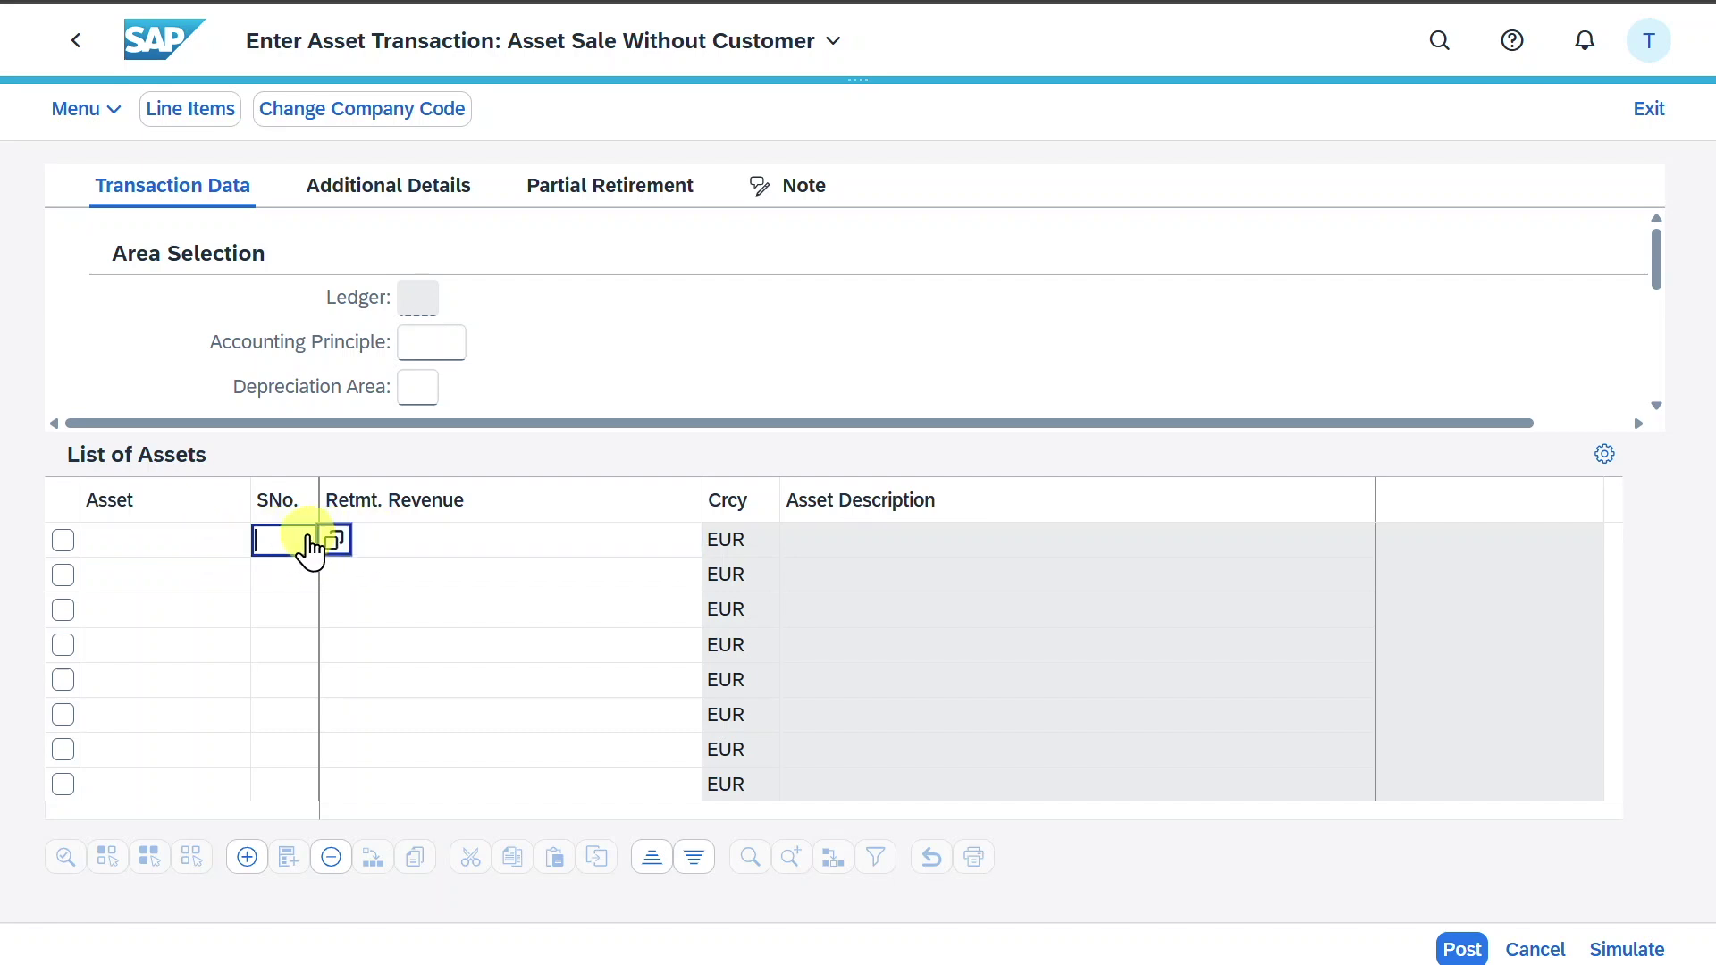
{"action": "left_click", "coordinate": [407, 547]}
{"action": "left_click", "coordinate": [209, 542]}
{"action": "left_click", "coordinate": [209, 576]}
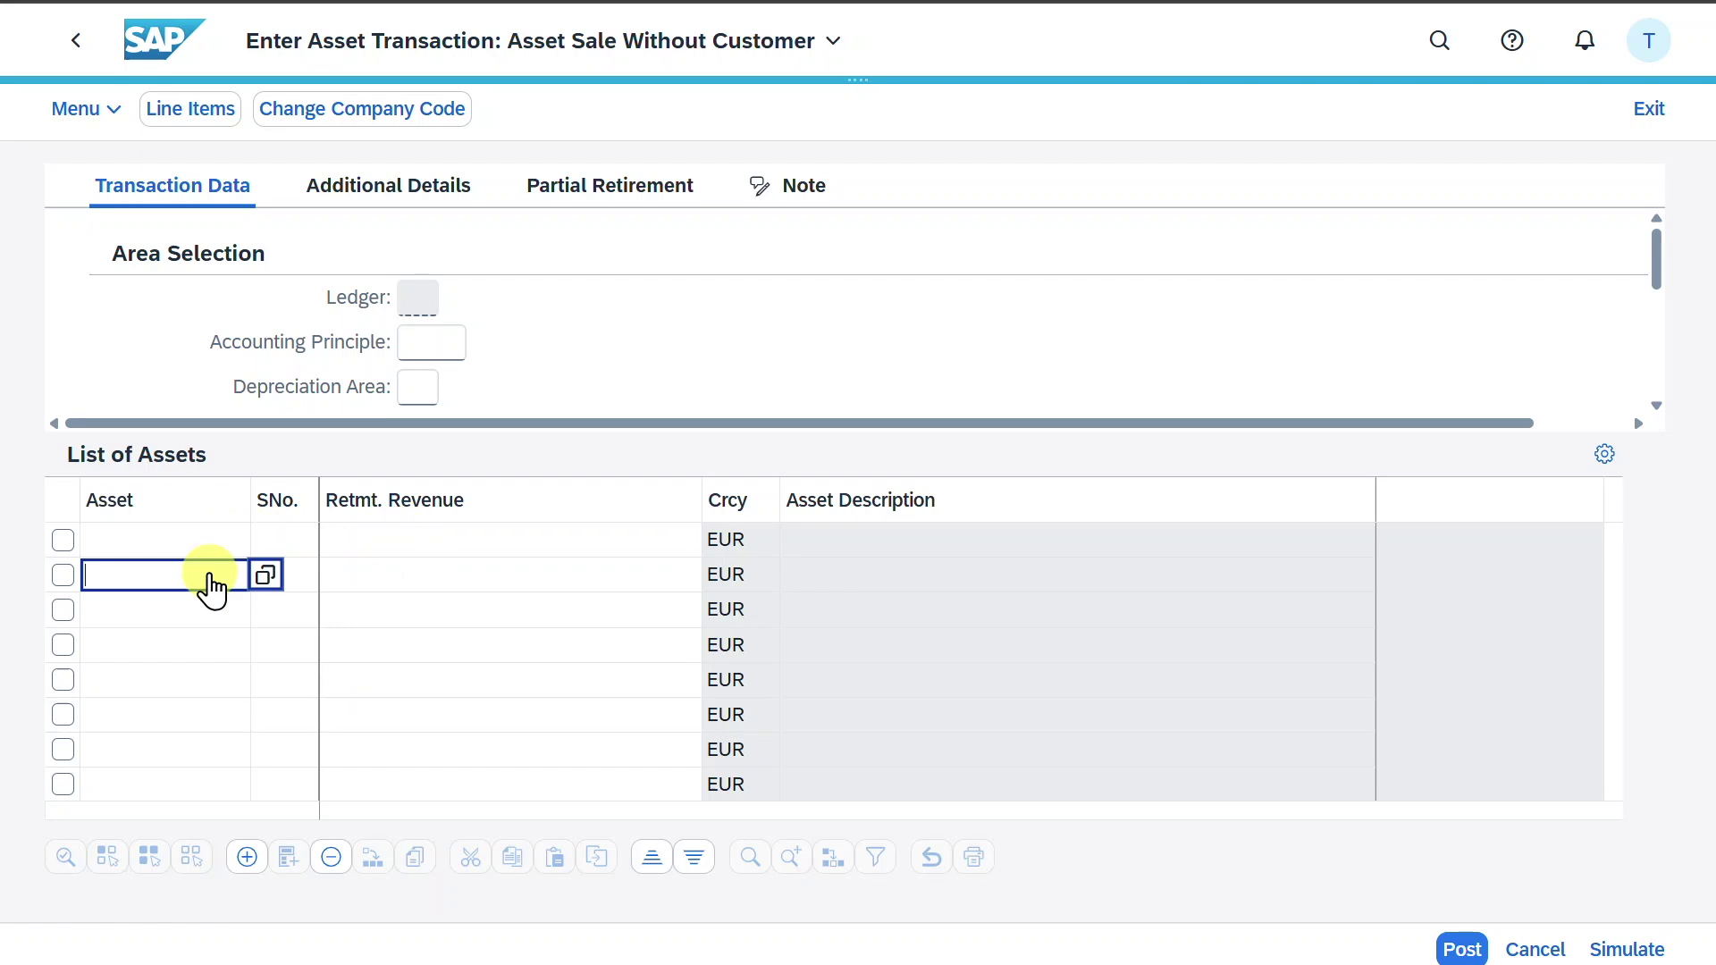
{"action": "left_click", "coordinate": [209, 611]}
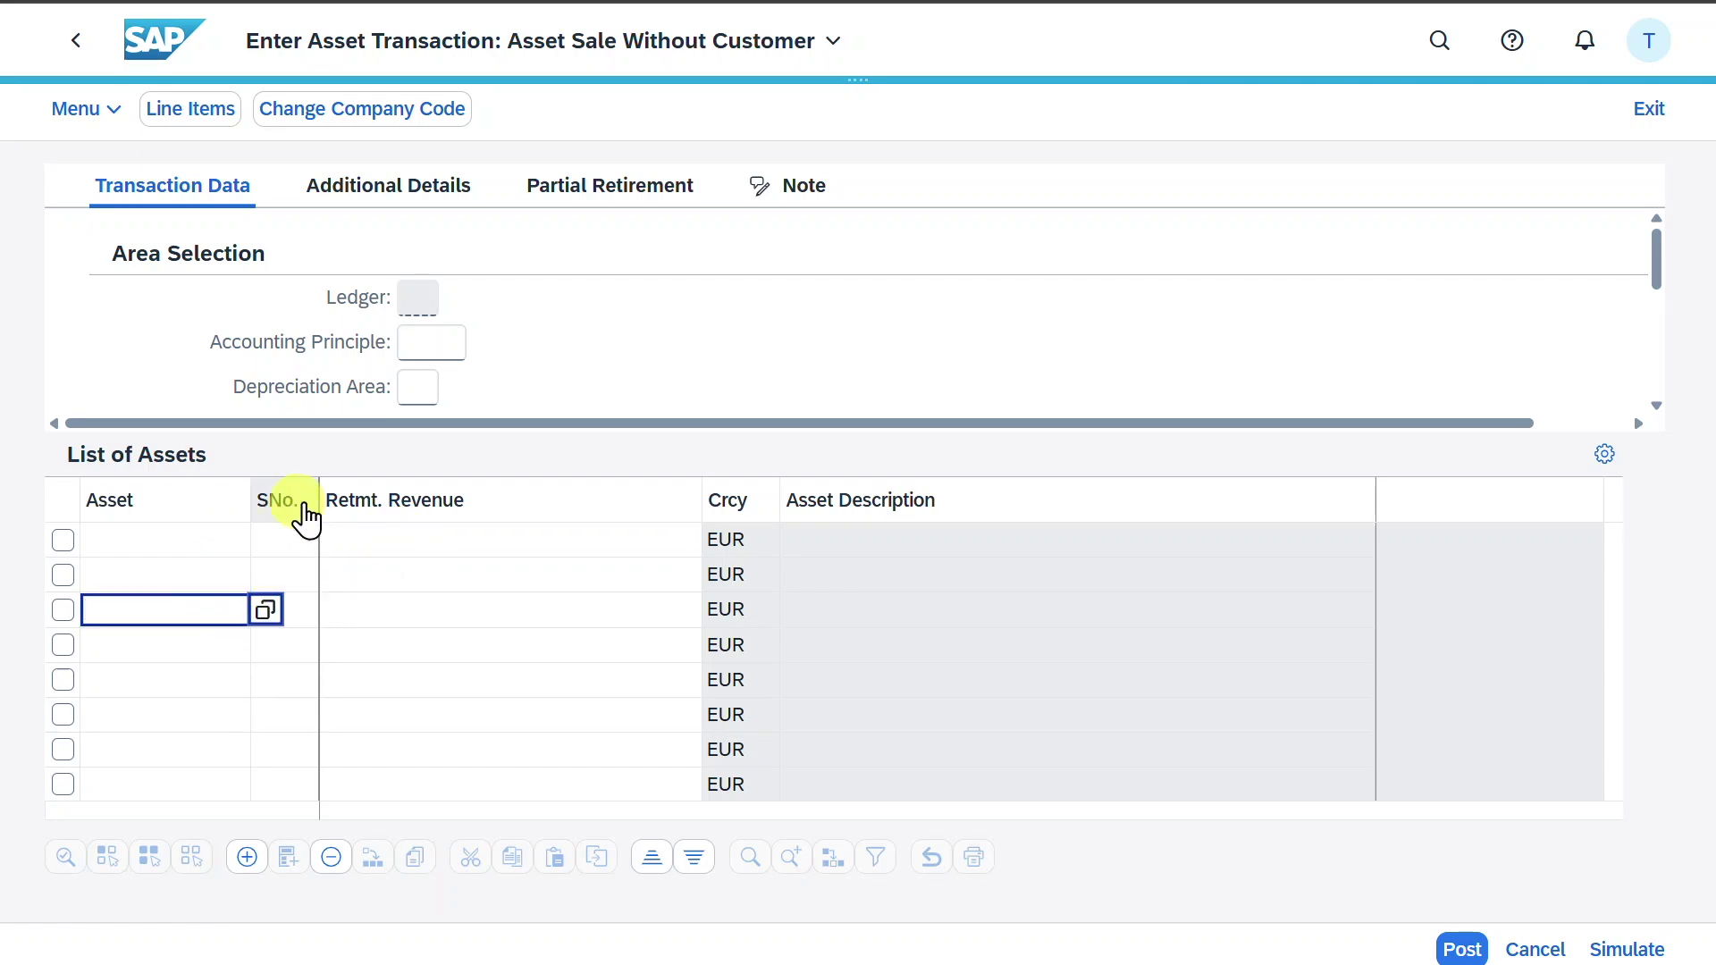
{"action": "left_click", "coordinate": [441, 576]}
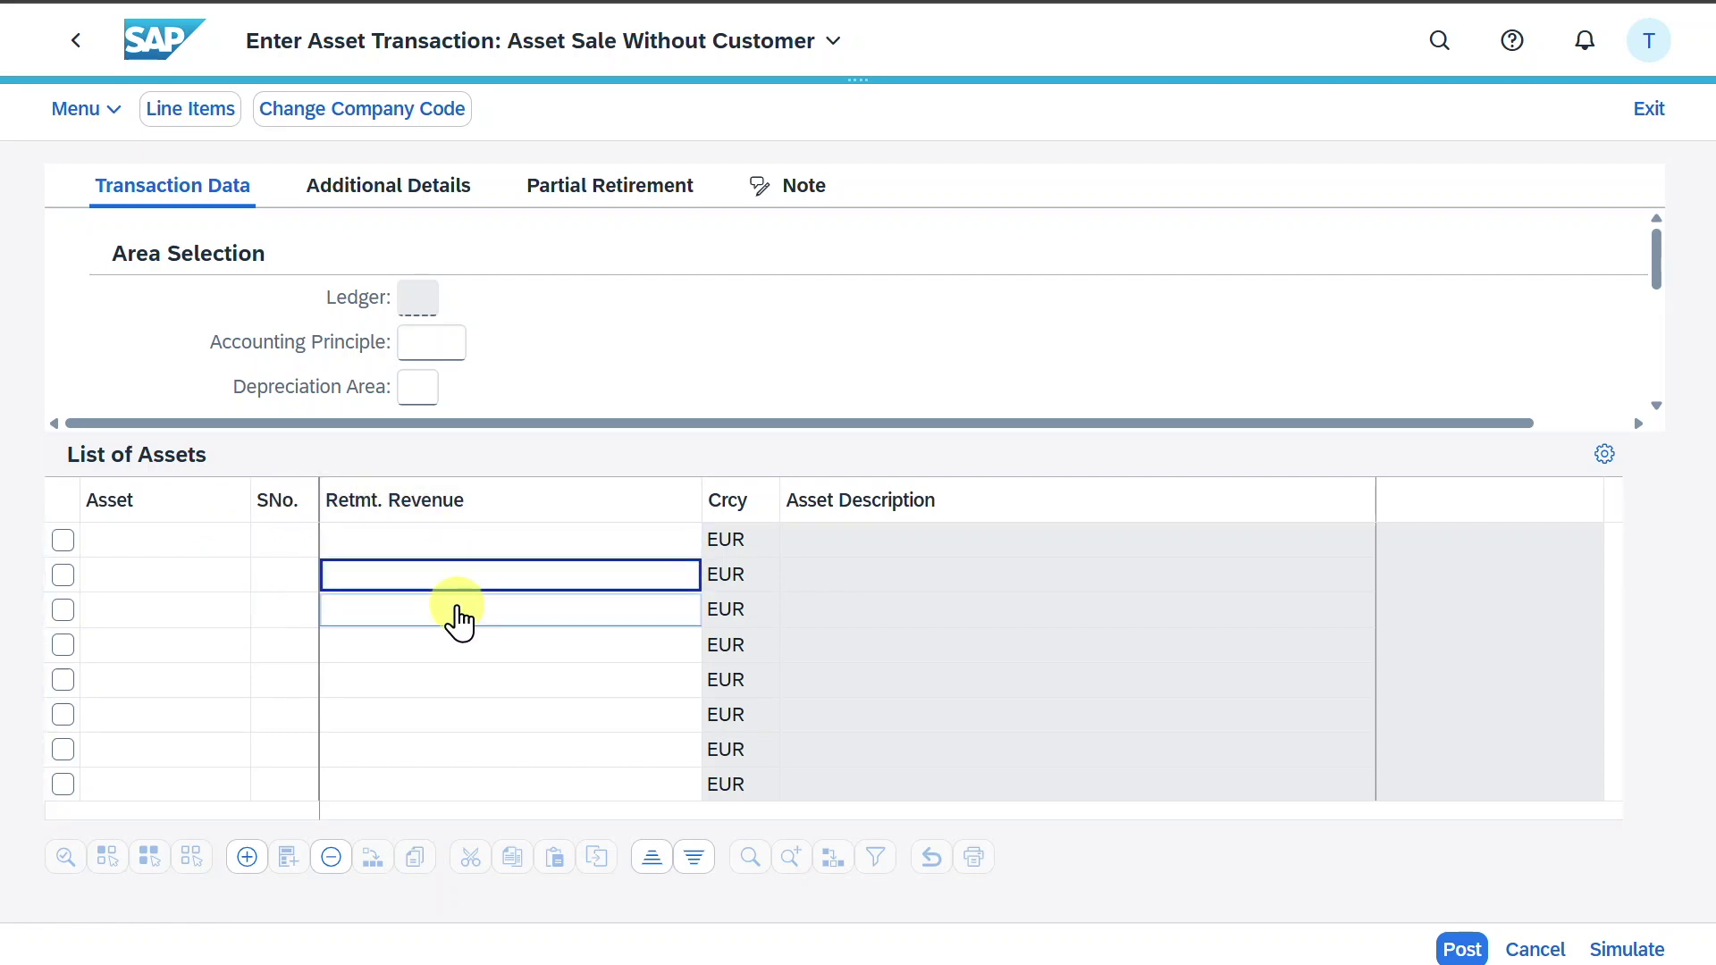
{"action": "left_click", "coordinate": [537, 541]}
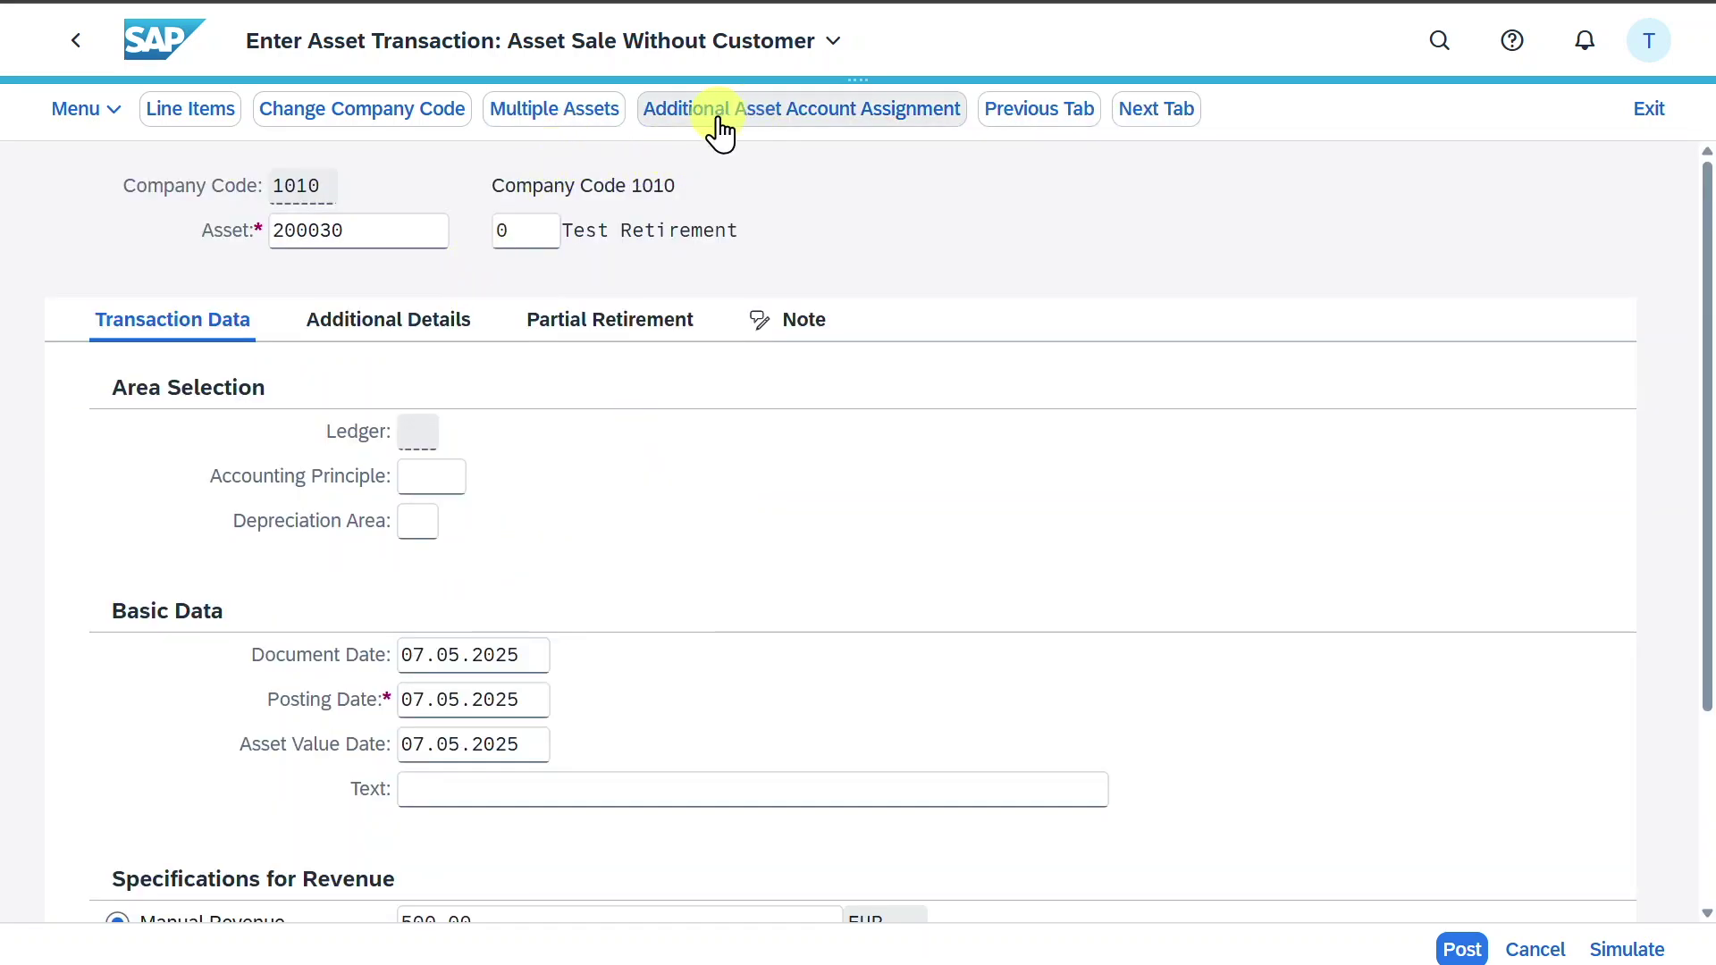
{"action": "left_click", "coordinate": [742, 108]}
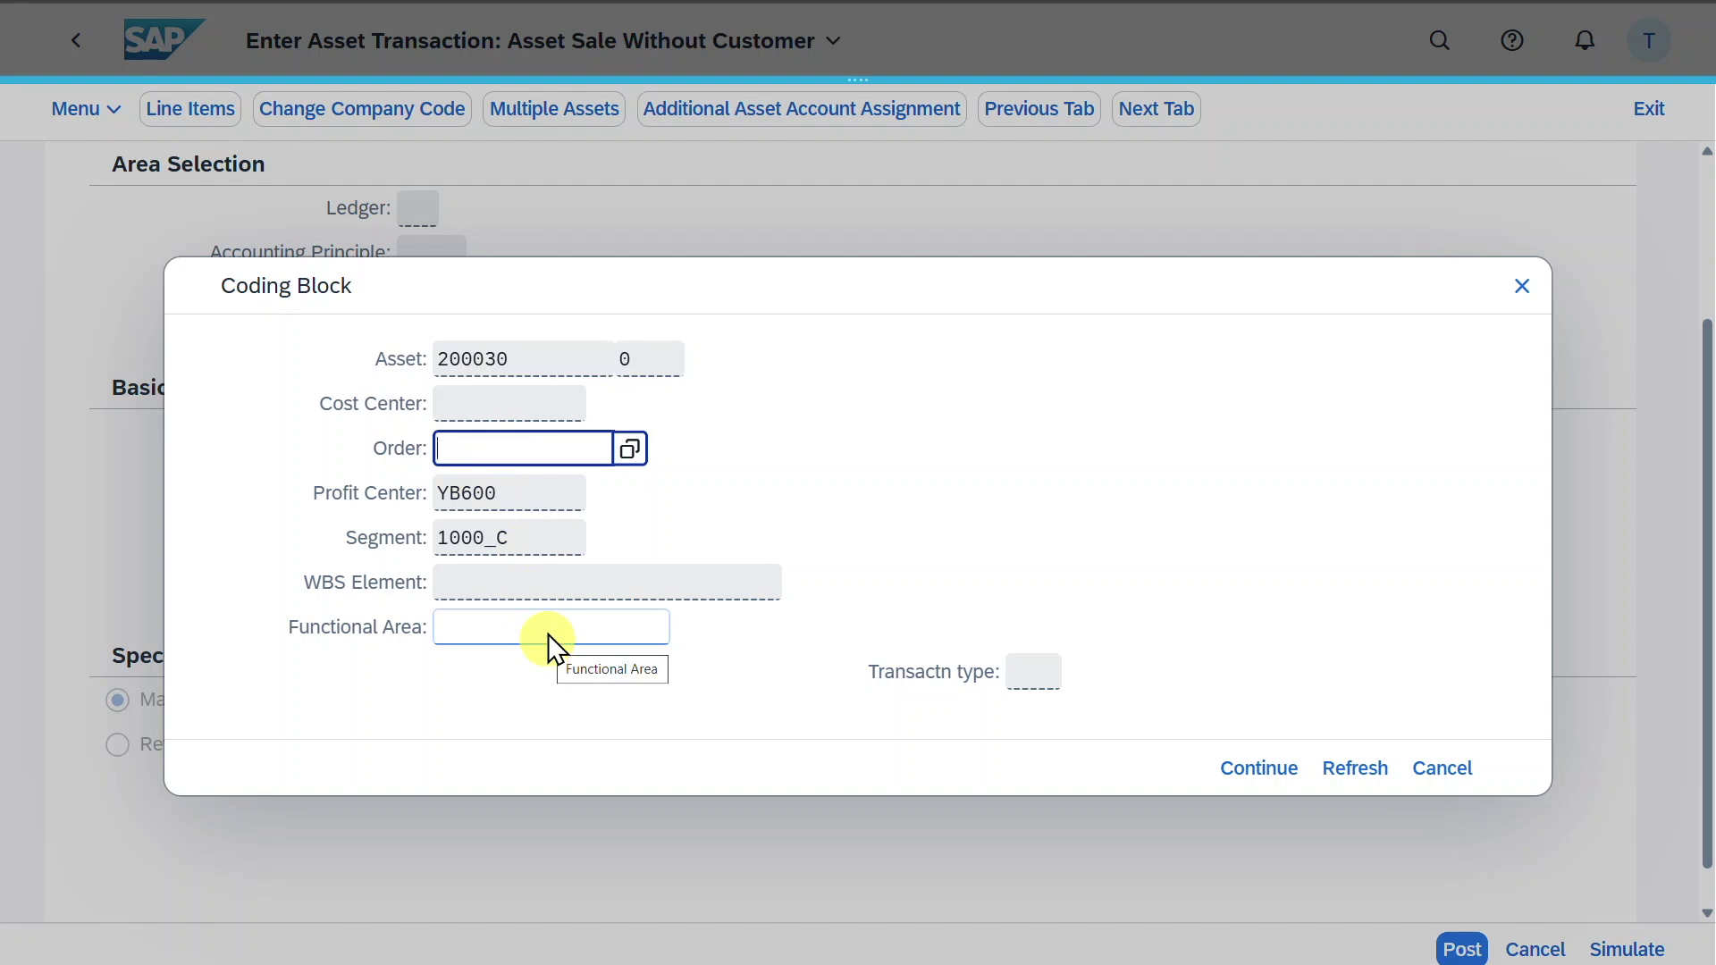
{"action": "left_click", "coordinate": [529, 497]}
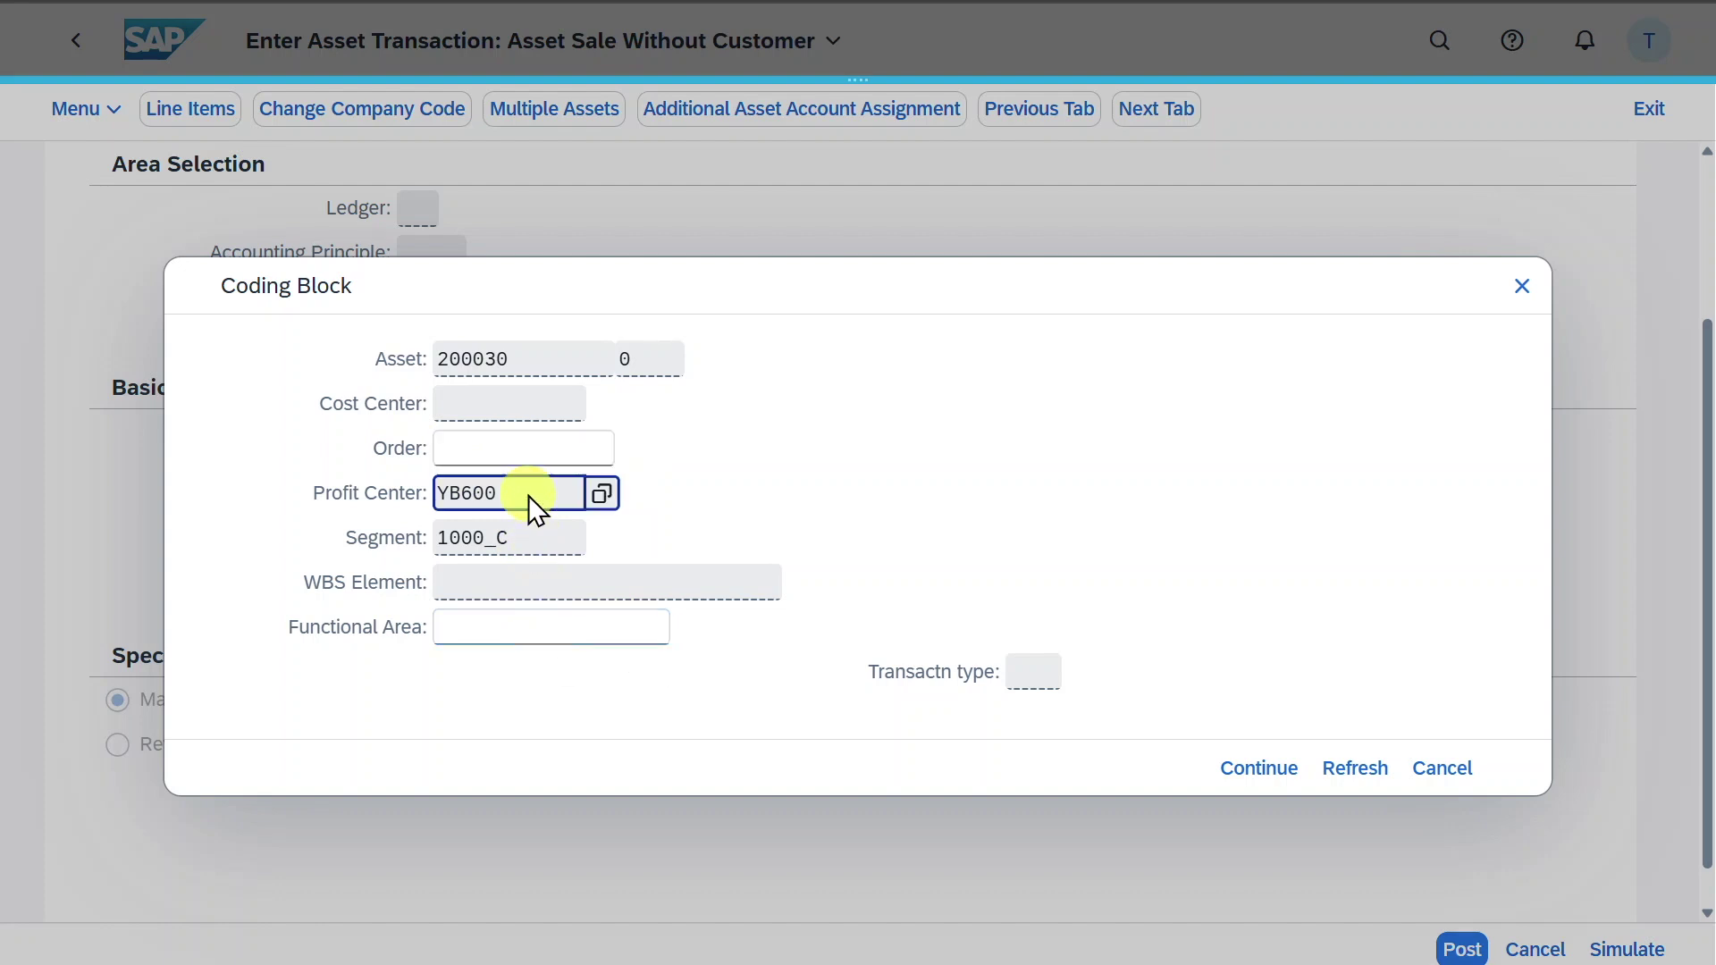
{"action": "left_click", "coordinate": [503, 536]}
{"action": "left_click", "coordinate": [529, 358]}
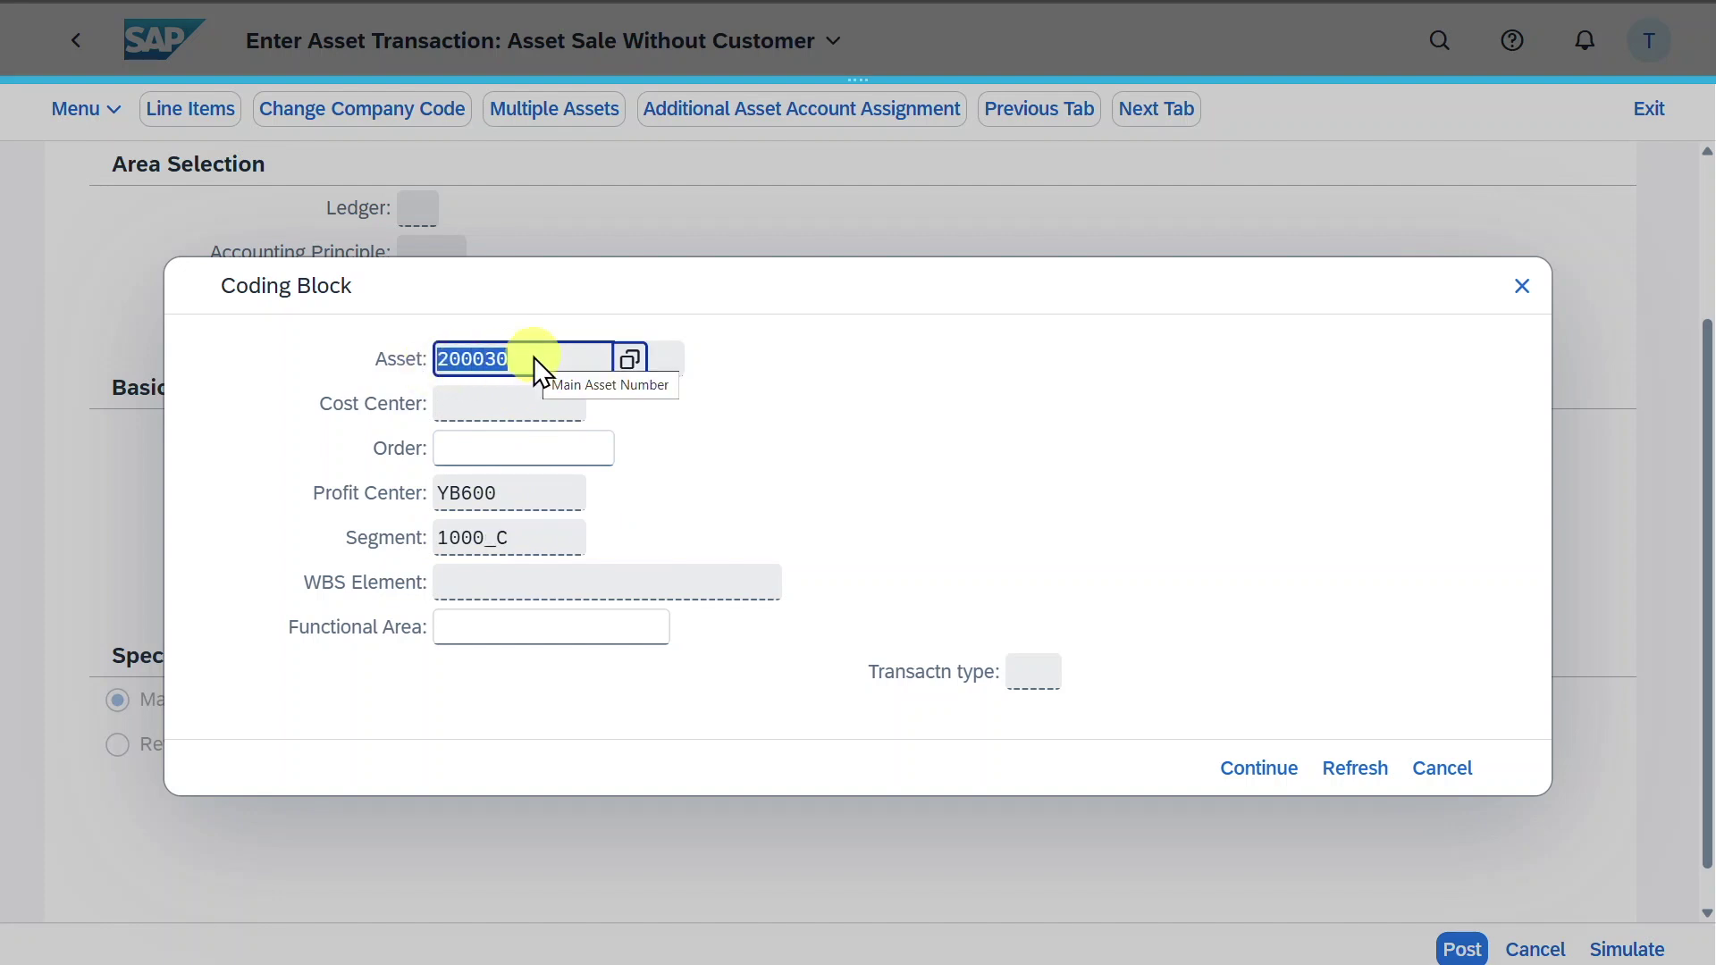
{"action": "left_click", "coordinate": [532, 491]}
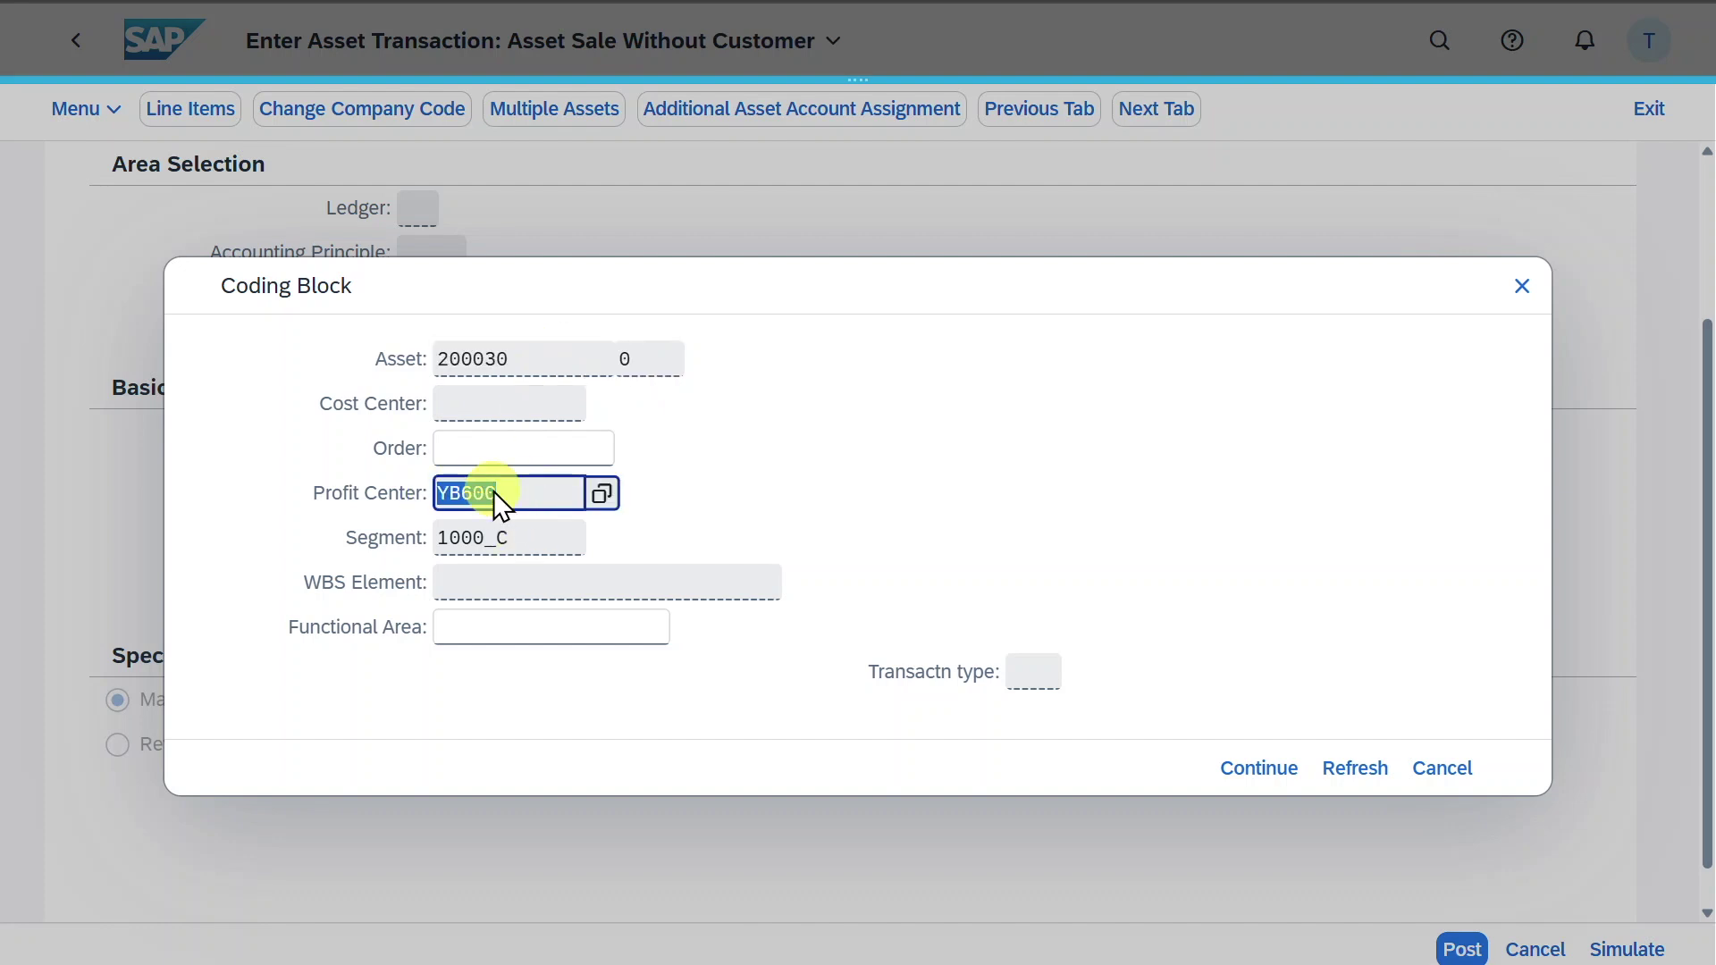
{"action": "left_click", "coordinate": [522, 540]}
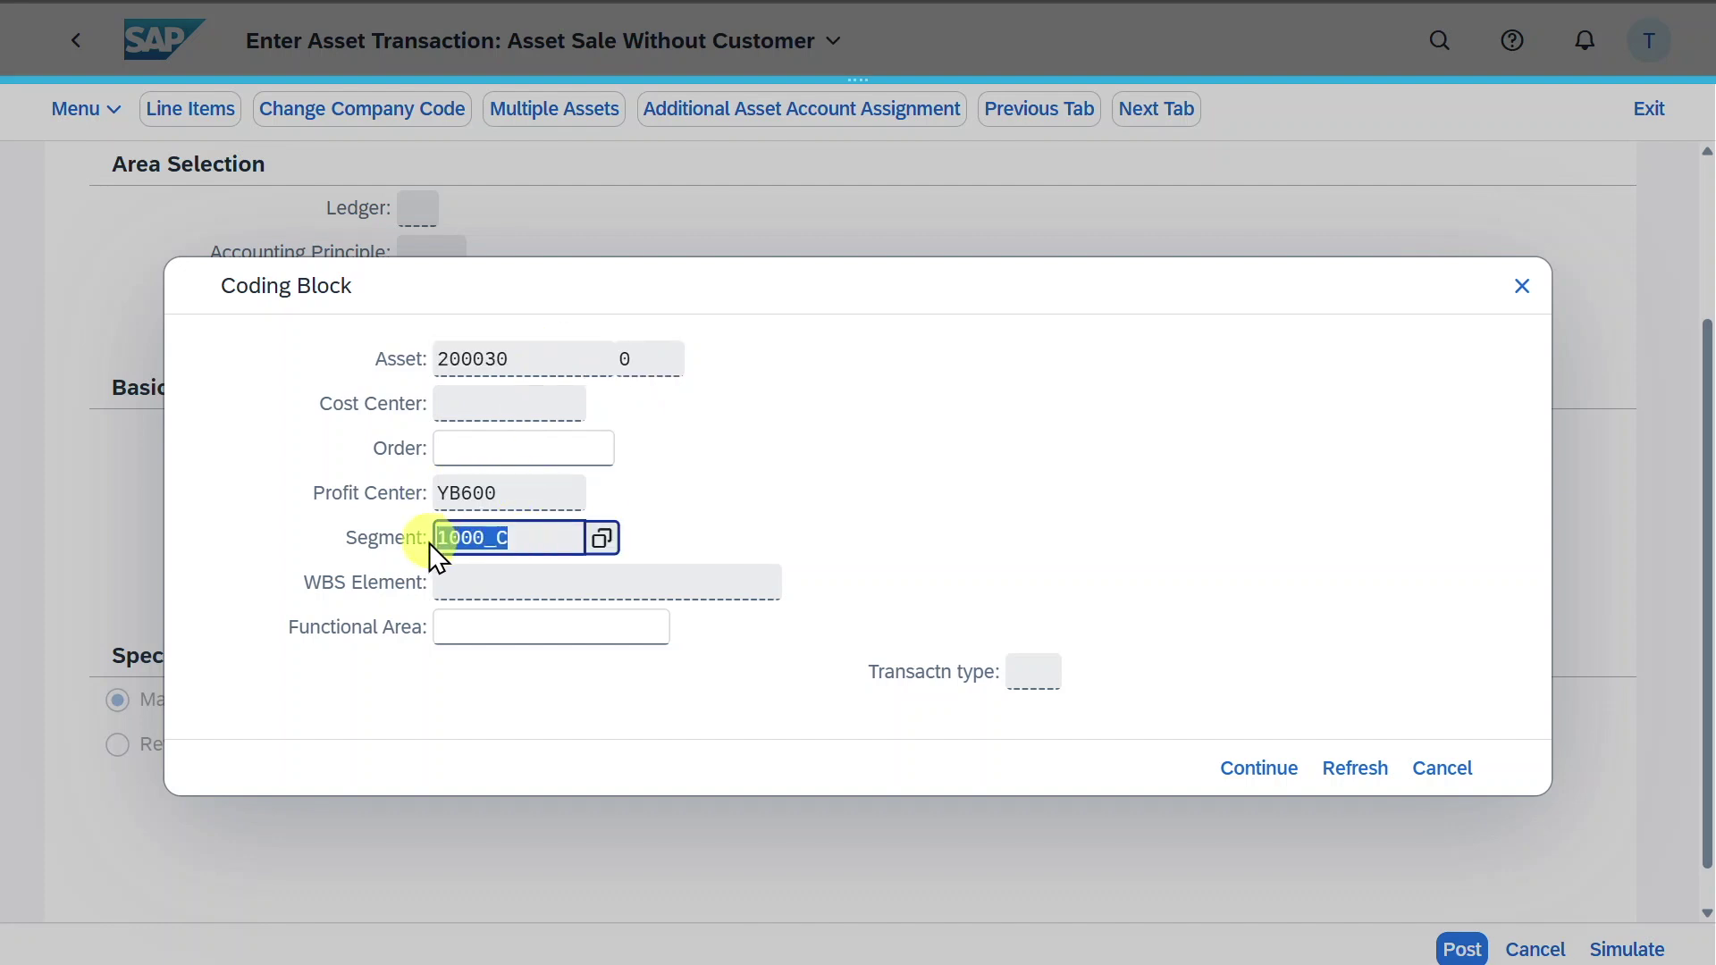
{"action": "left_click", "coordinate": [523, 495]}
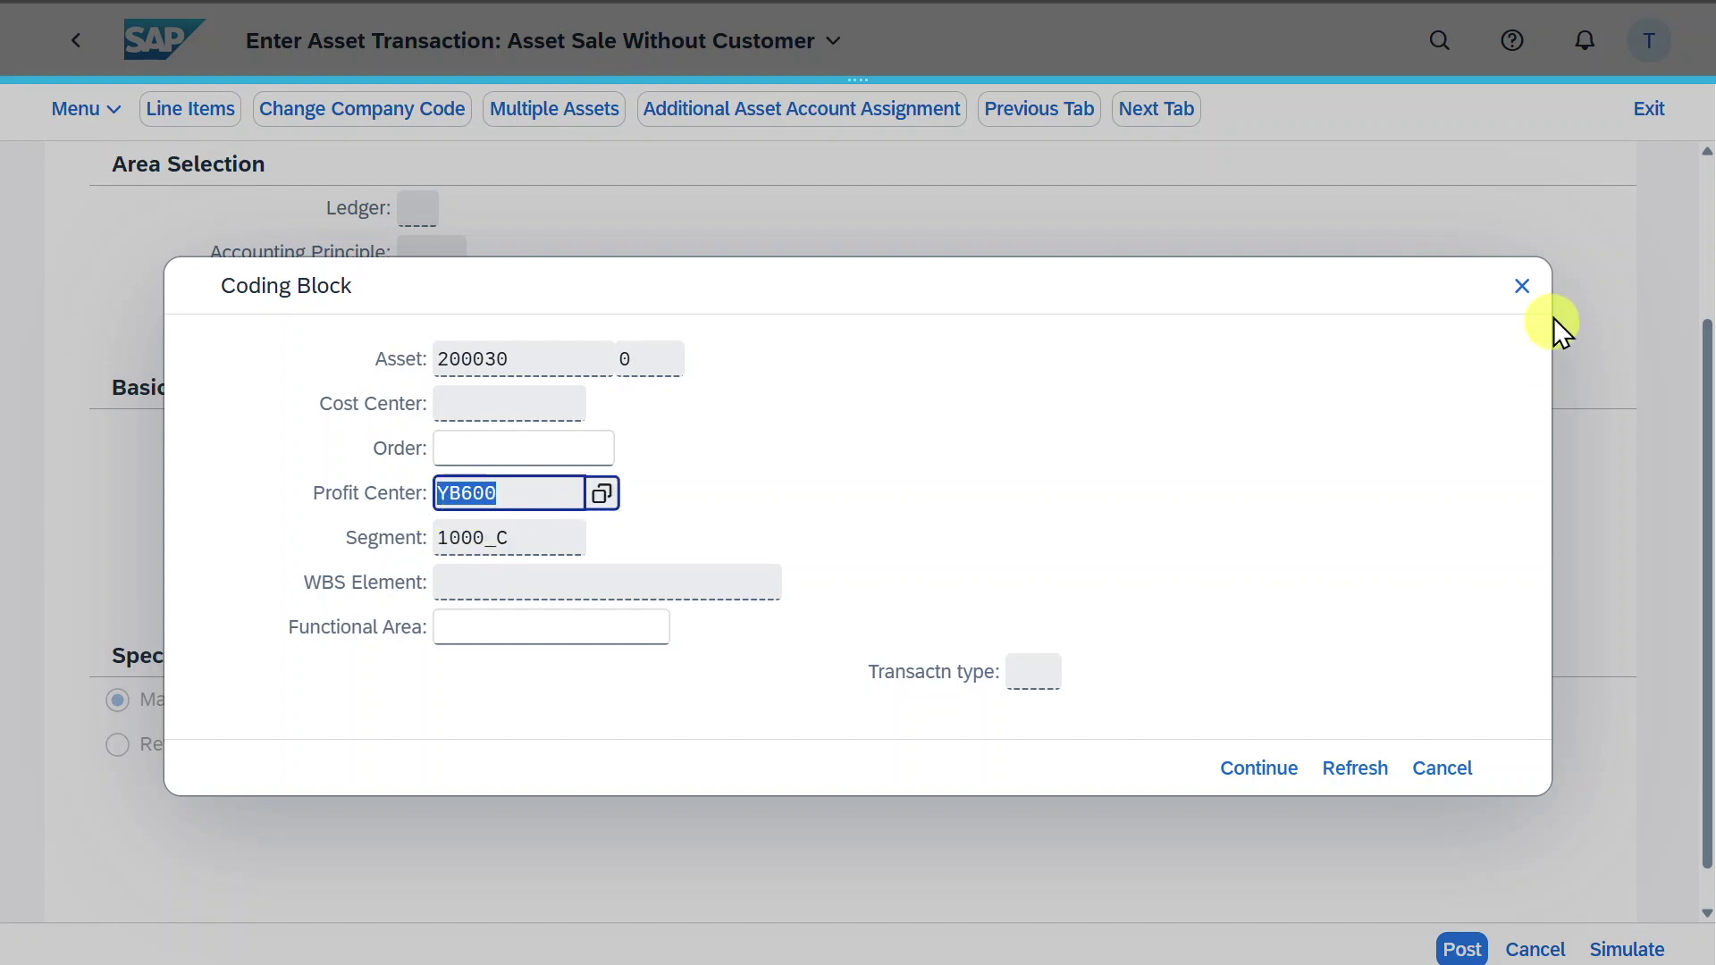
{"action": "left_click", "coordinate": [1522, 287]}
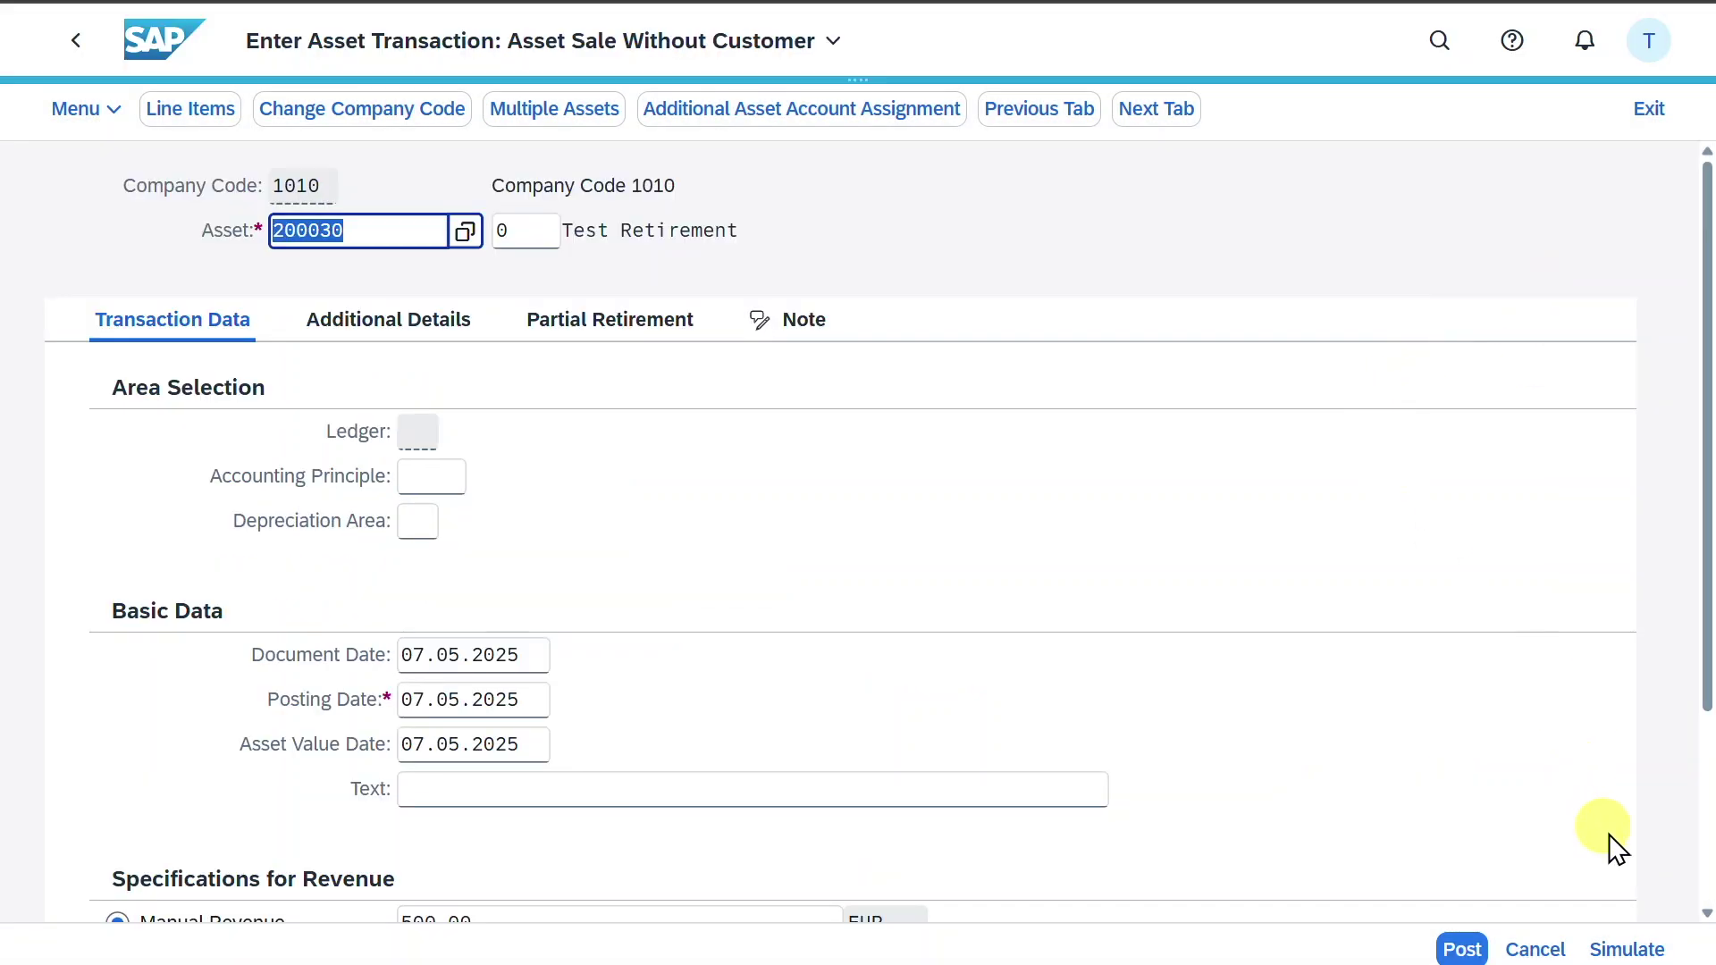
Step: Simulate the sale document and display its line items for IFRS in 10: EUR
{"action": "left_click", "coordinate": [1627, 949]}
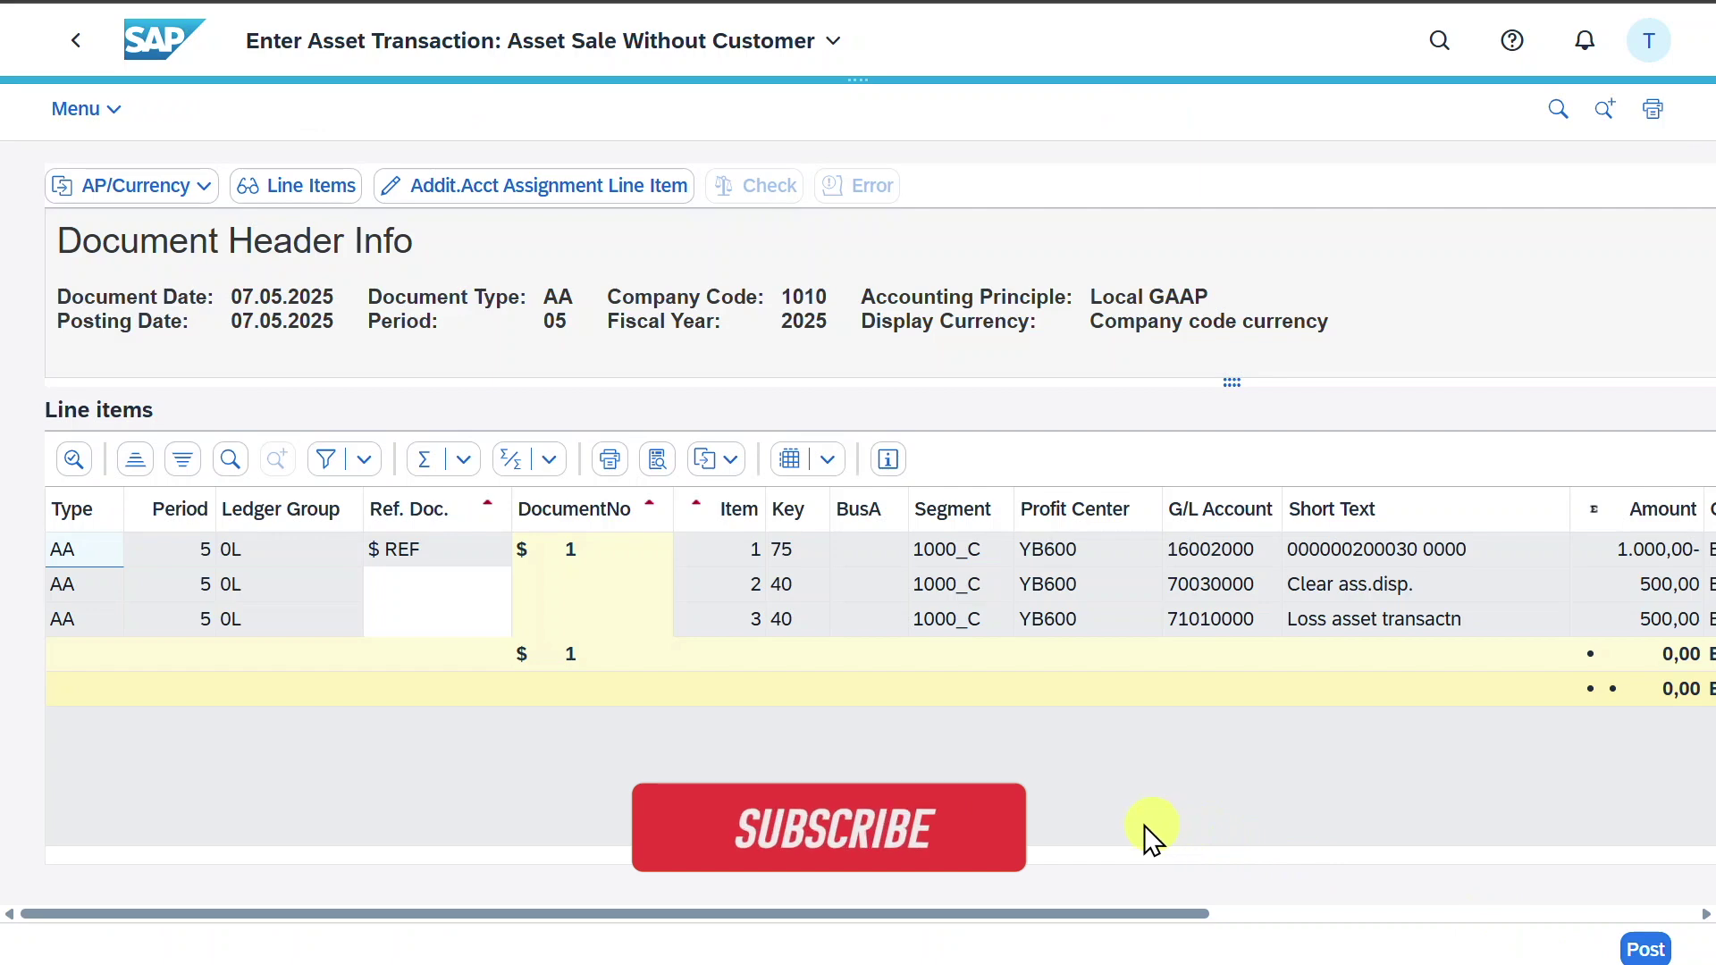
{"action": "left_click_drag", "start_coordinate": [978, 908], "coordinate": [1314, 921]}
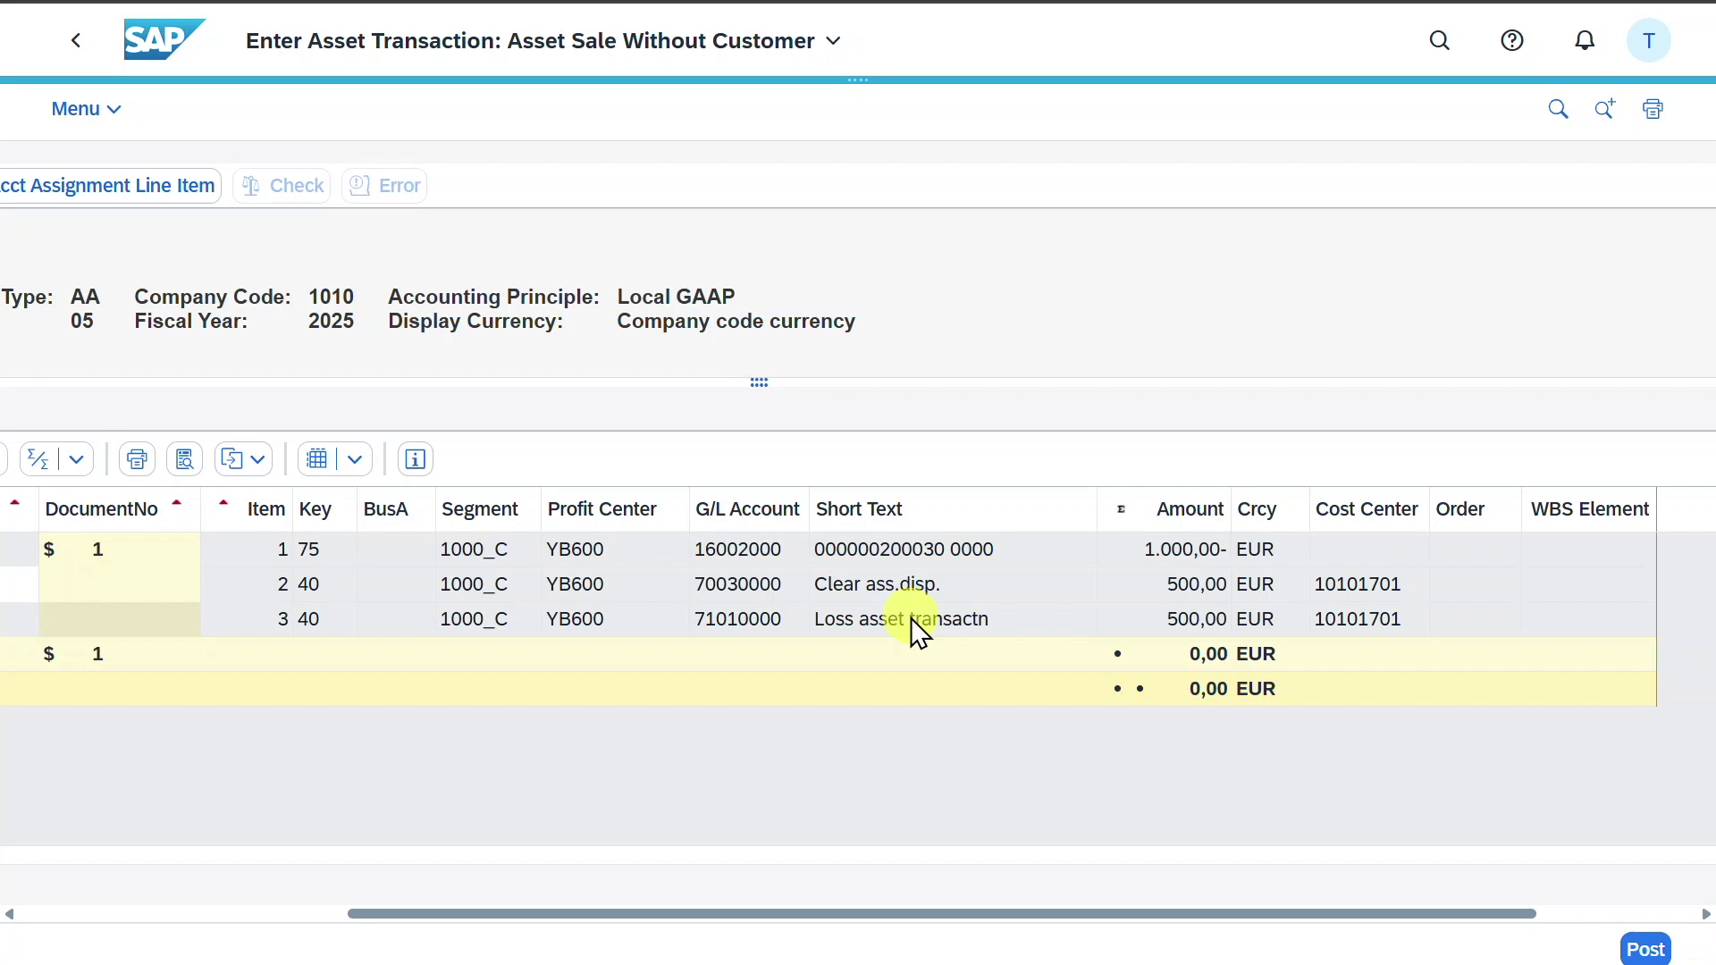
{"action": "left_click_drag", "start_coordinate": [871, 914], "coordinate": [454, 916]}
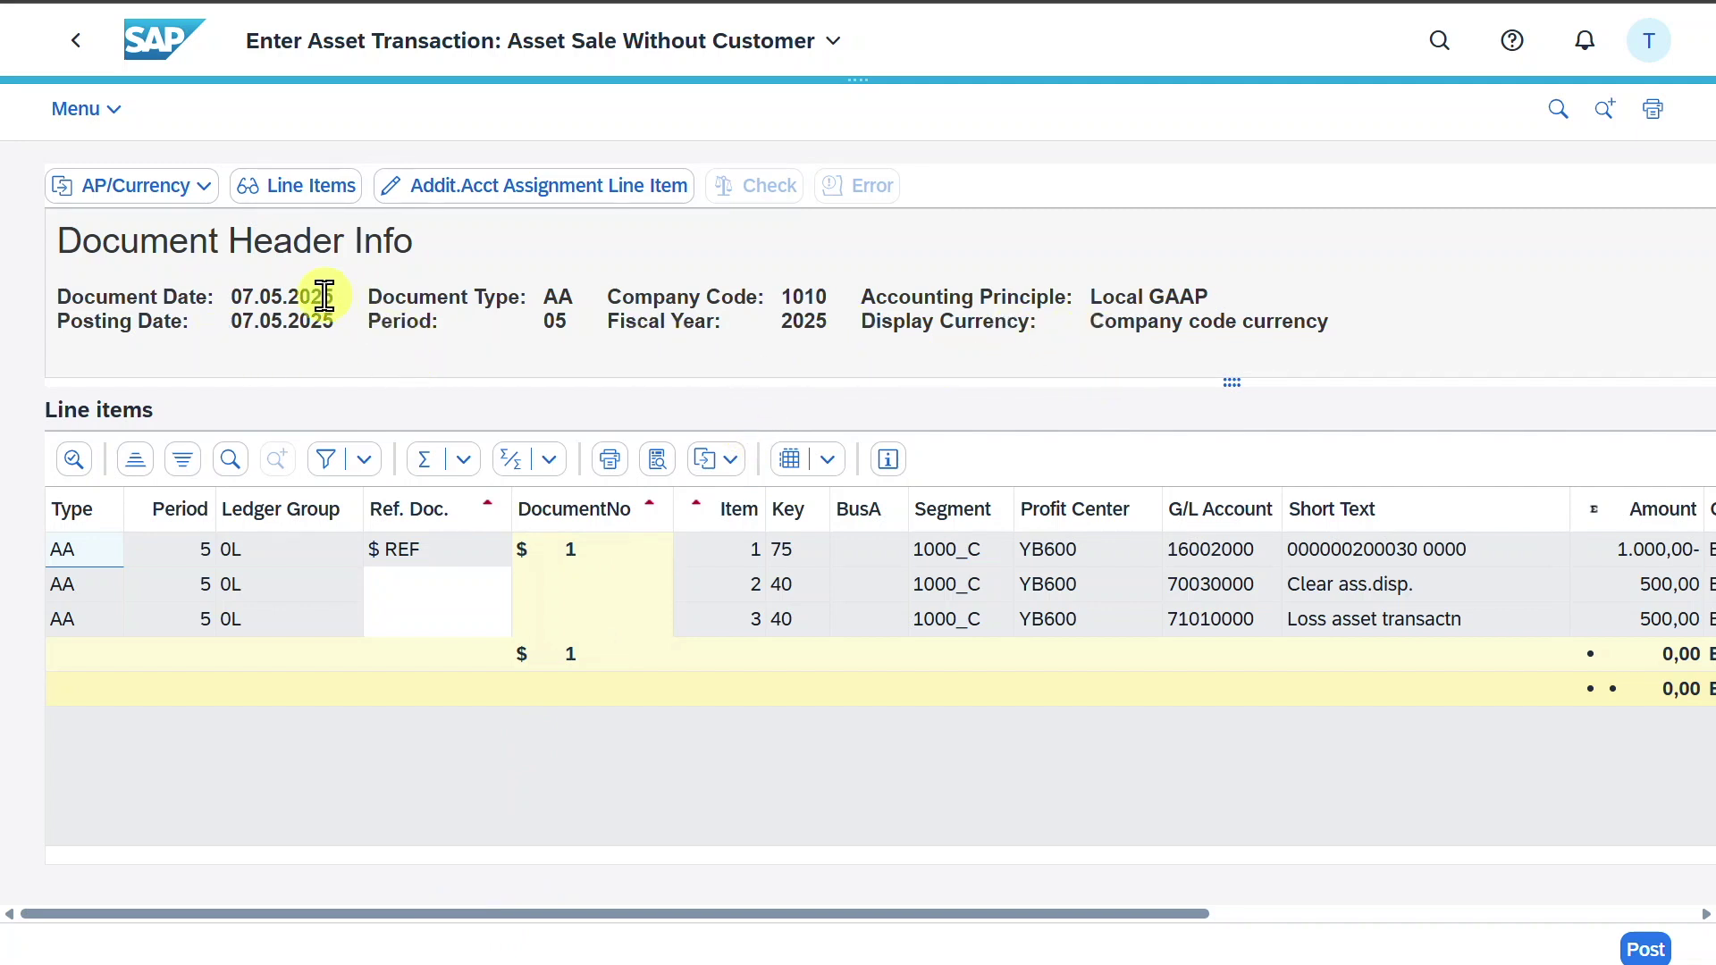
{"action": "left_click", "coordinate": [205, 200]}
{"action": "mouse_move", "coordinate": [219, 222]}
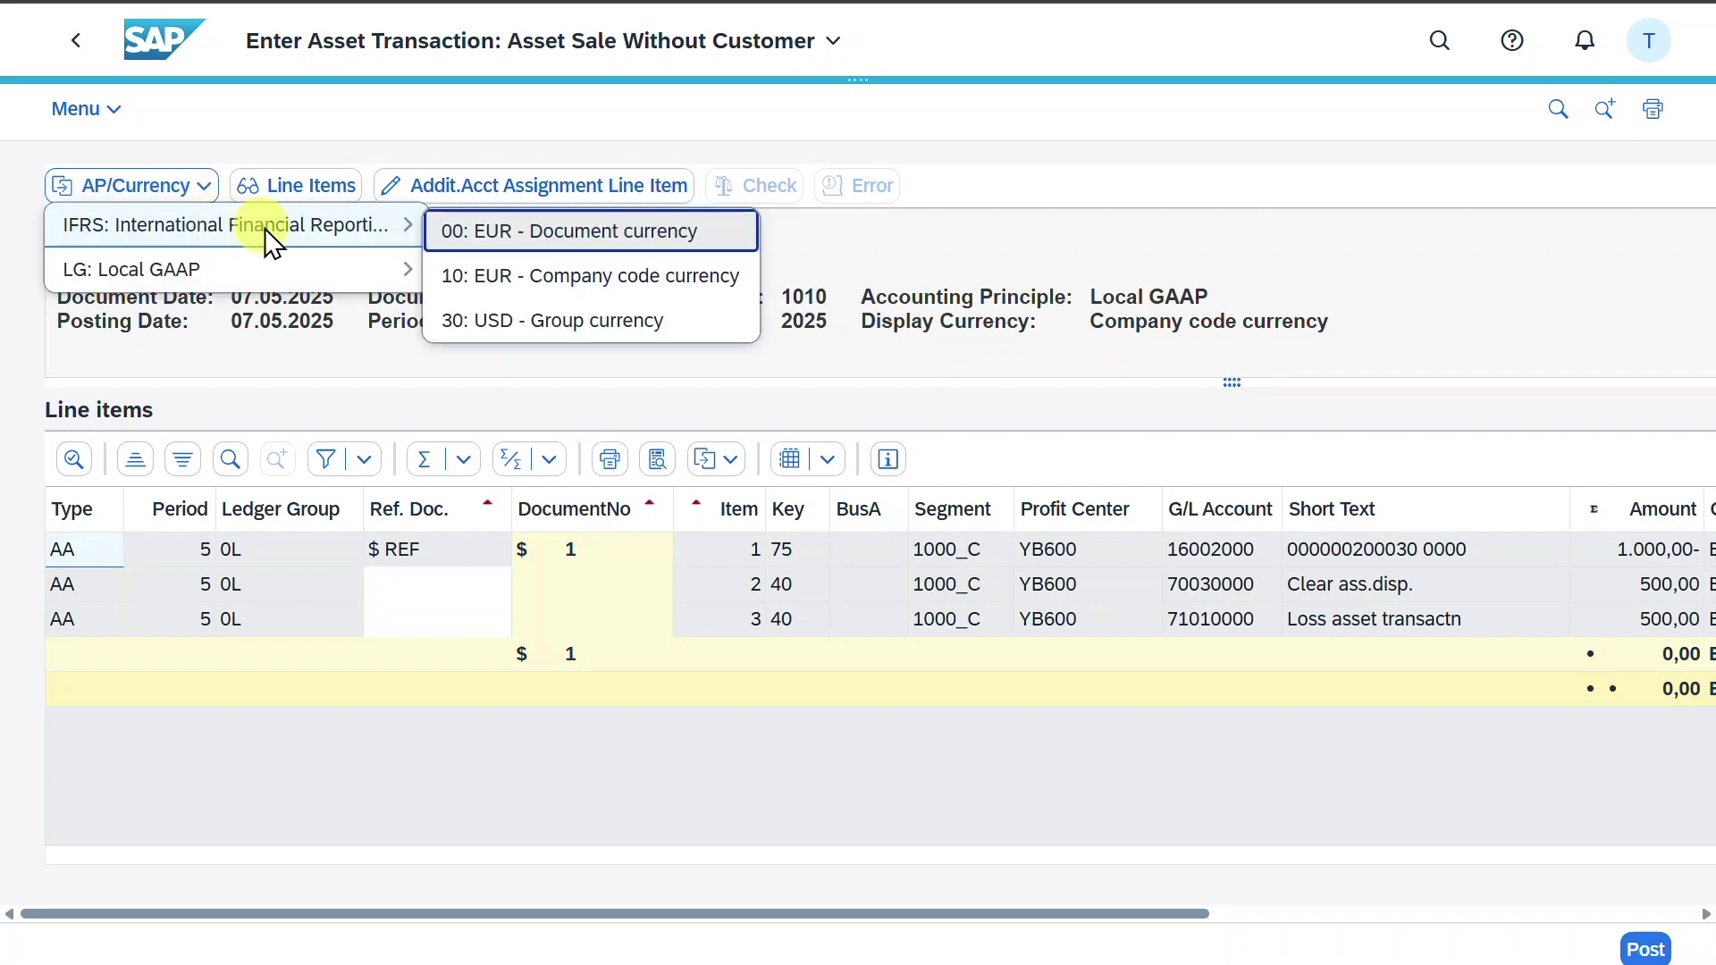
{"action": "left_click", "coordinate": [531, 266]}
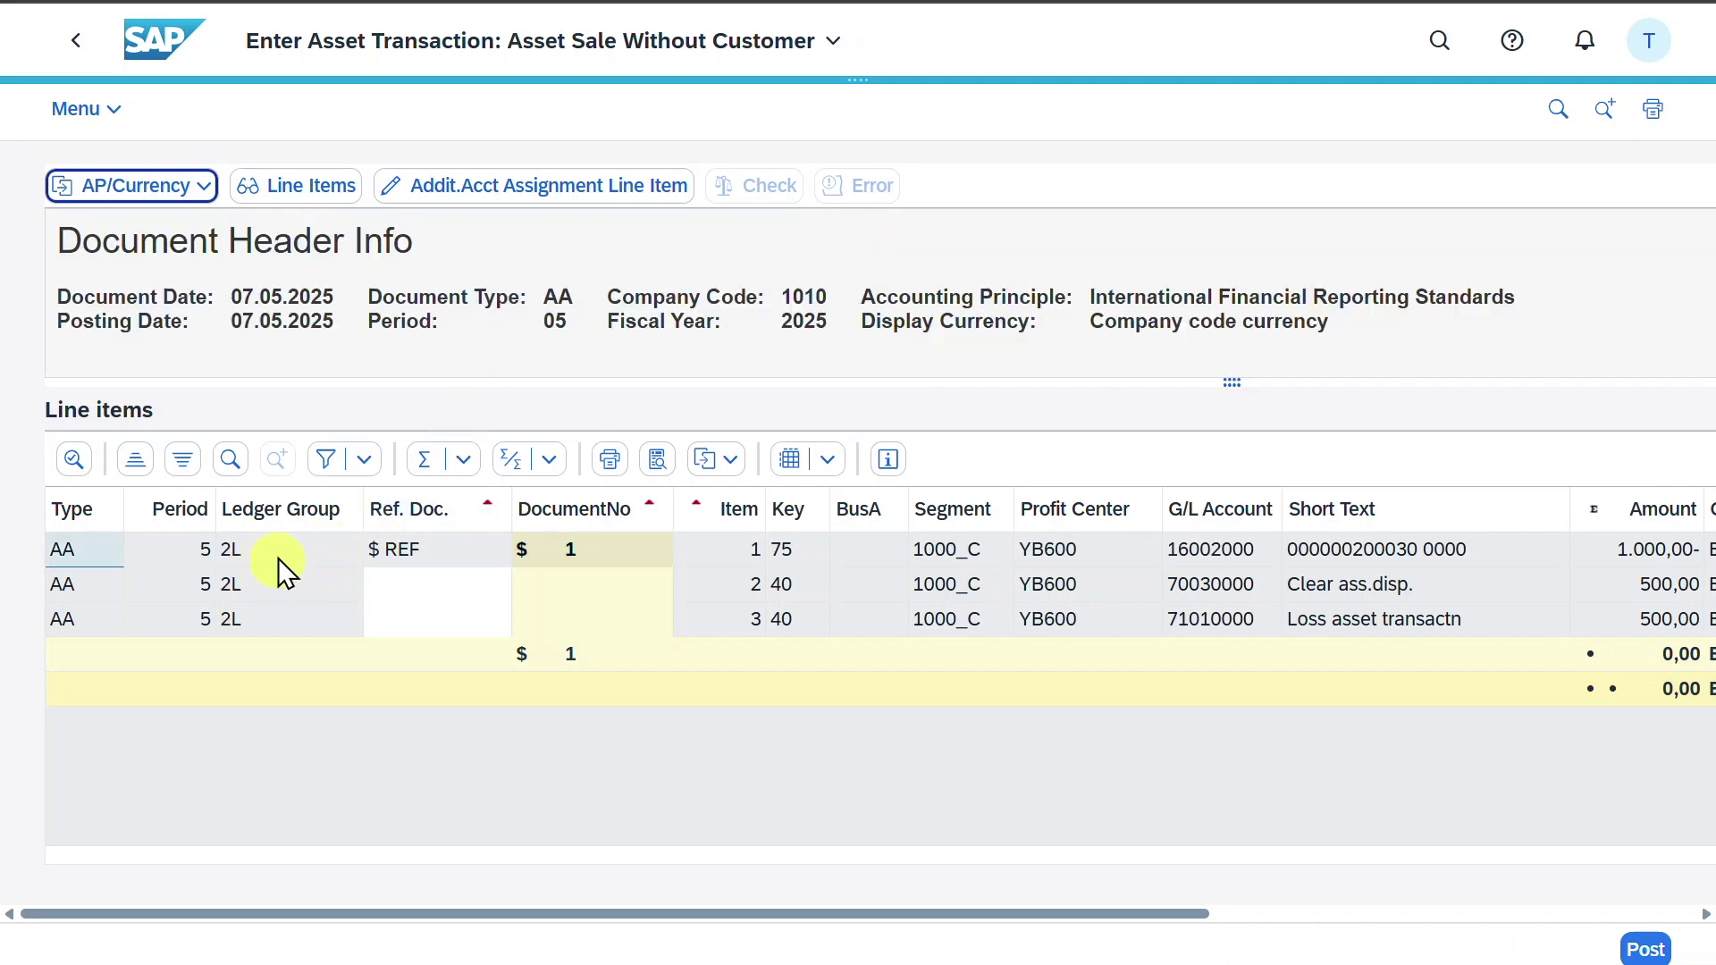
Step: Switch the simulation to Local GAAP 10: EUR line items, then post the asset sale
{"action": "left_click", "coordinate": [178, 190]}
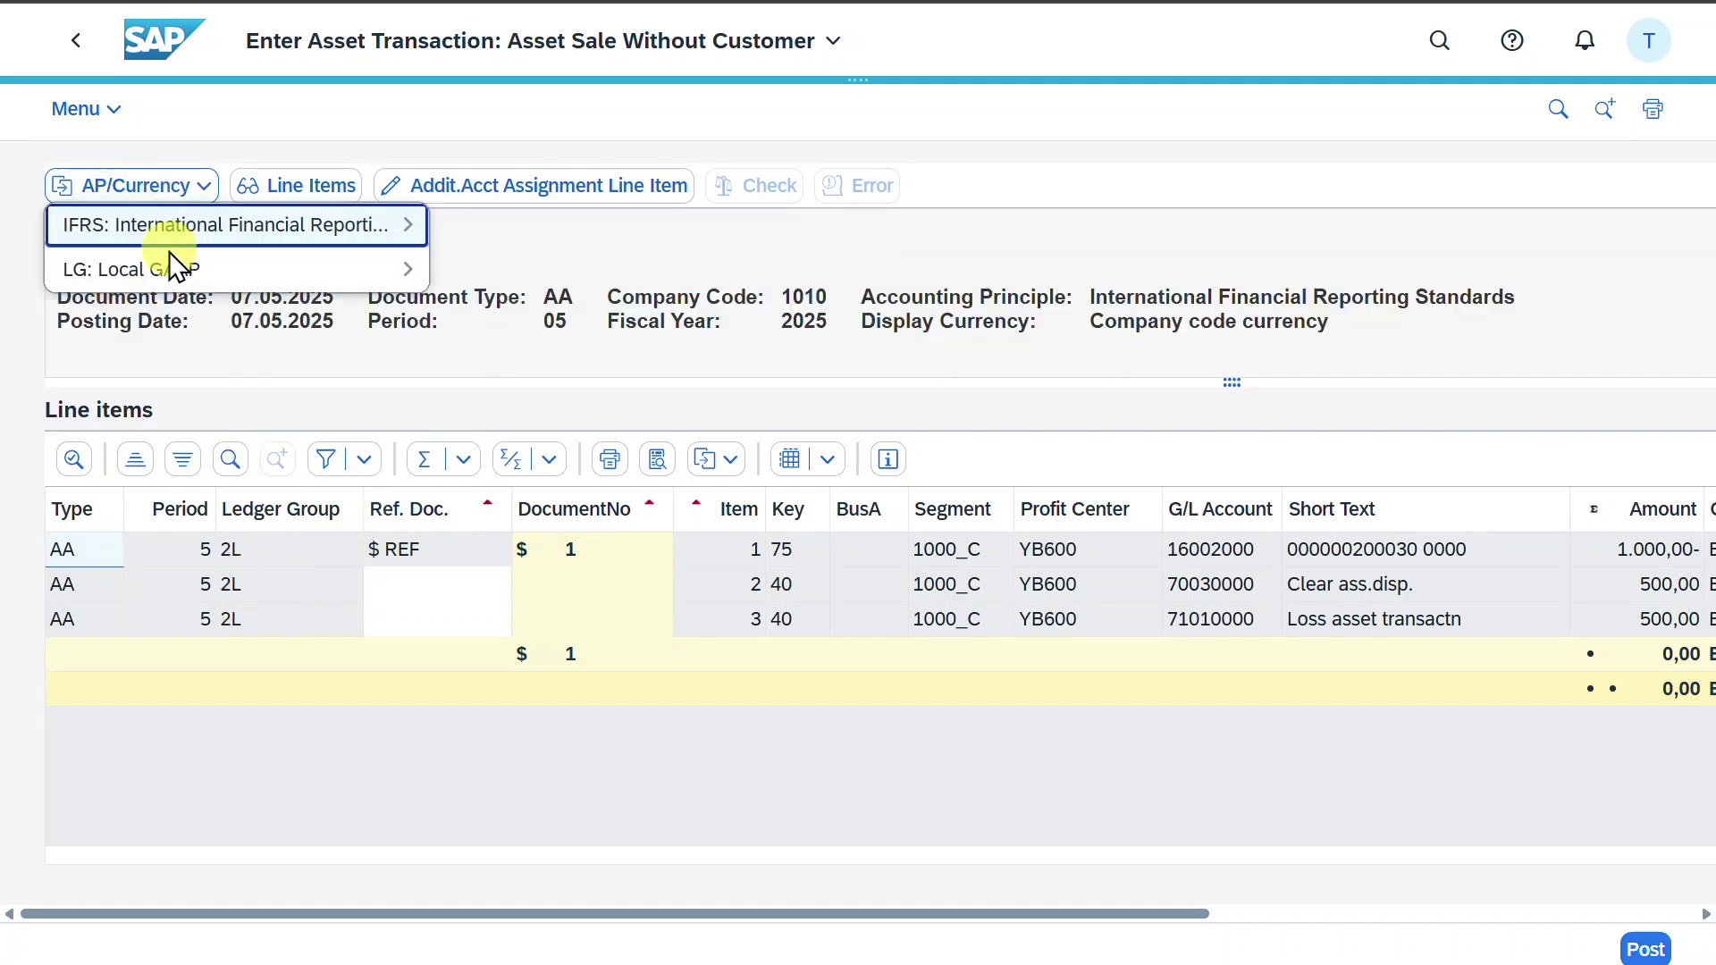
{"action": "mouse_move", "coordinate": [201, 271]}
{"action": "left_click", "coordinate": [495, 319]}
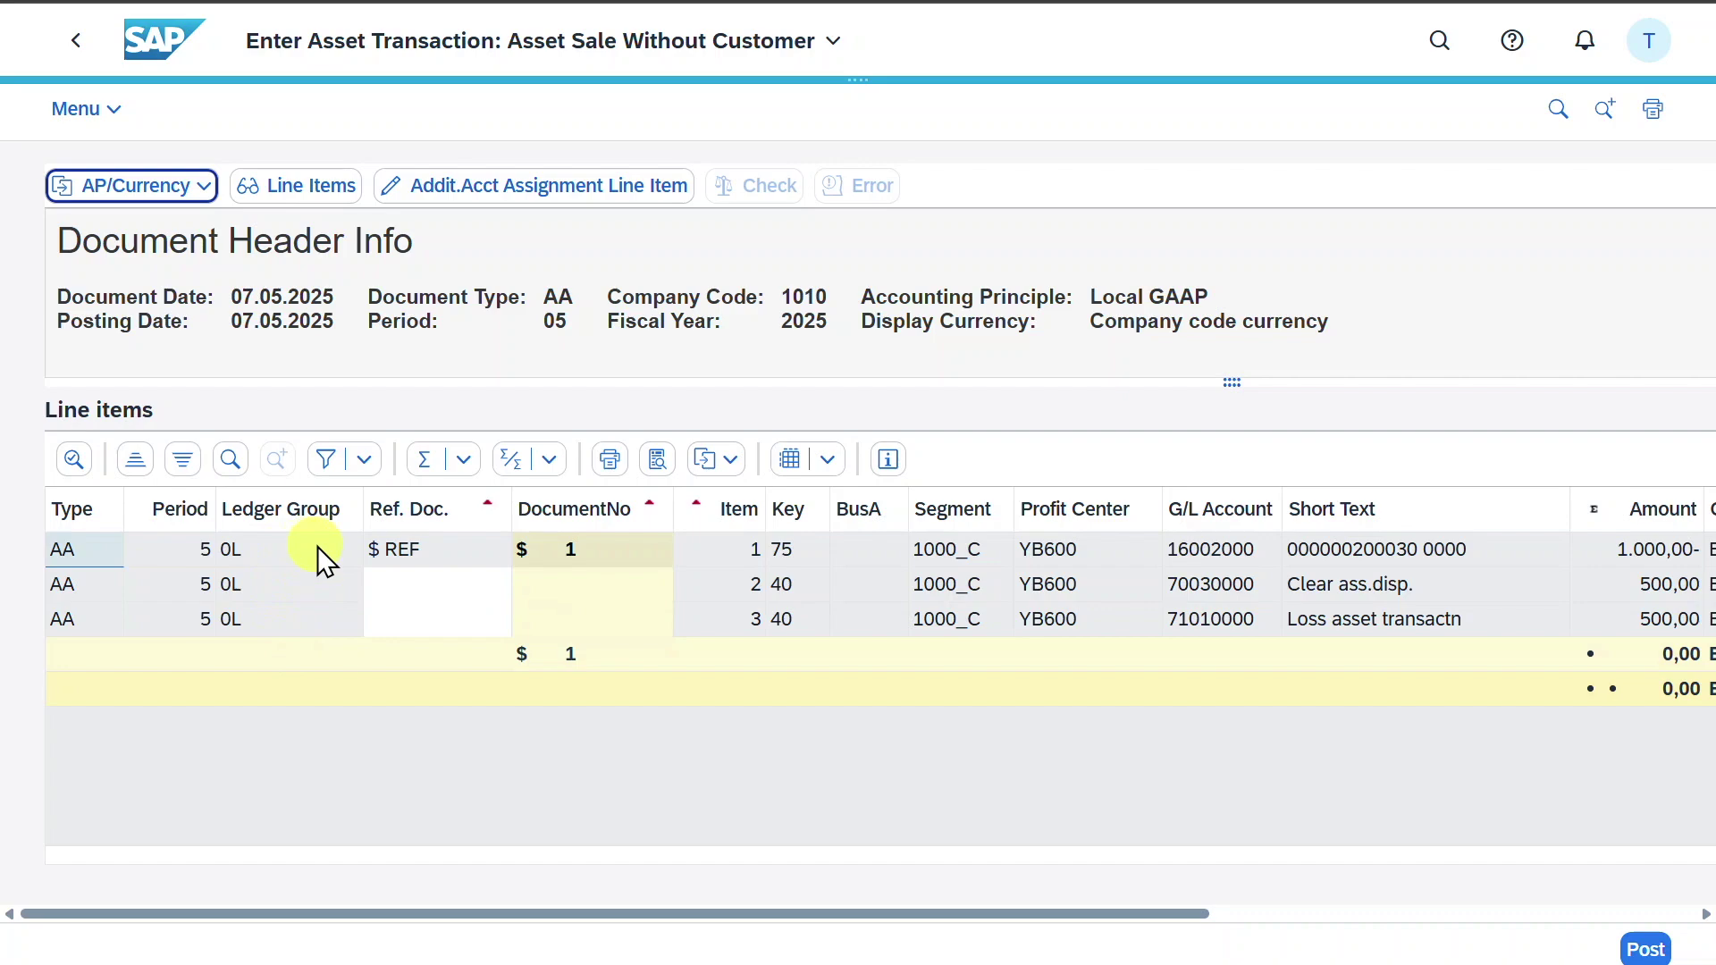
{"action": "left_click", "coordinate": [1649, 950]}
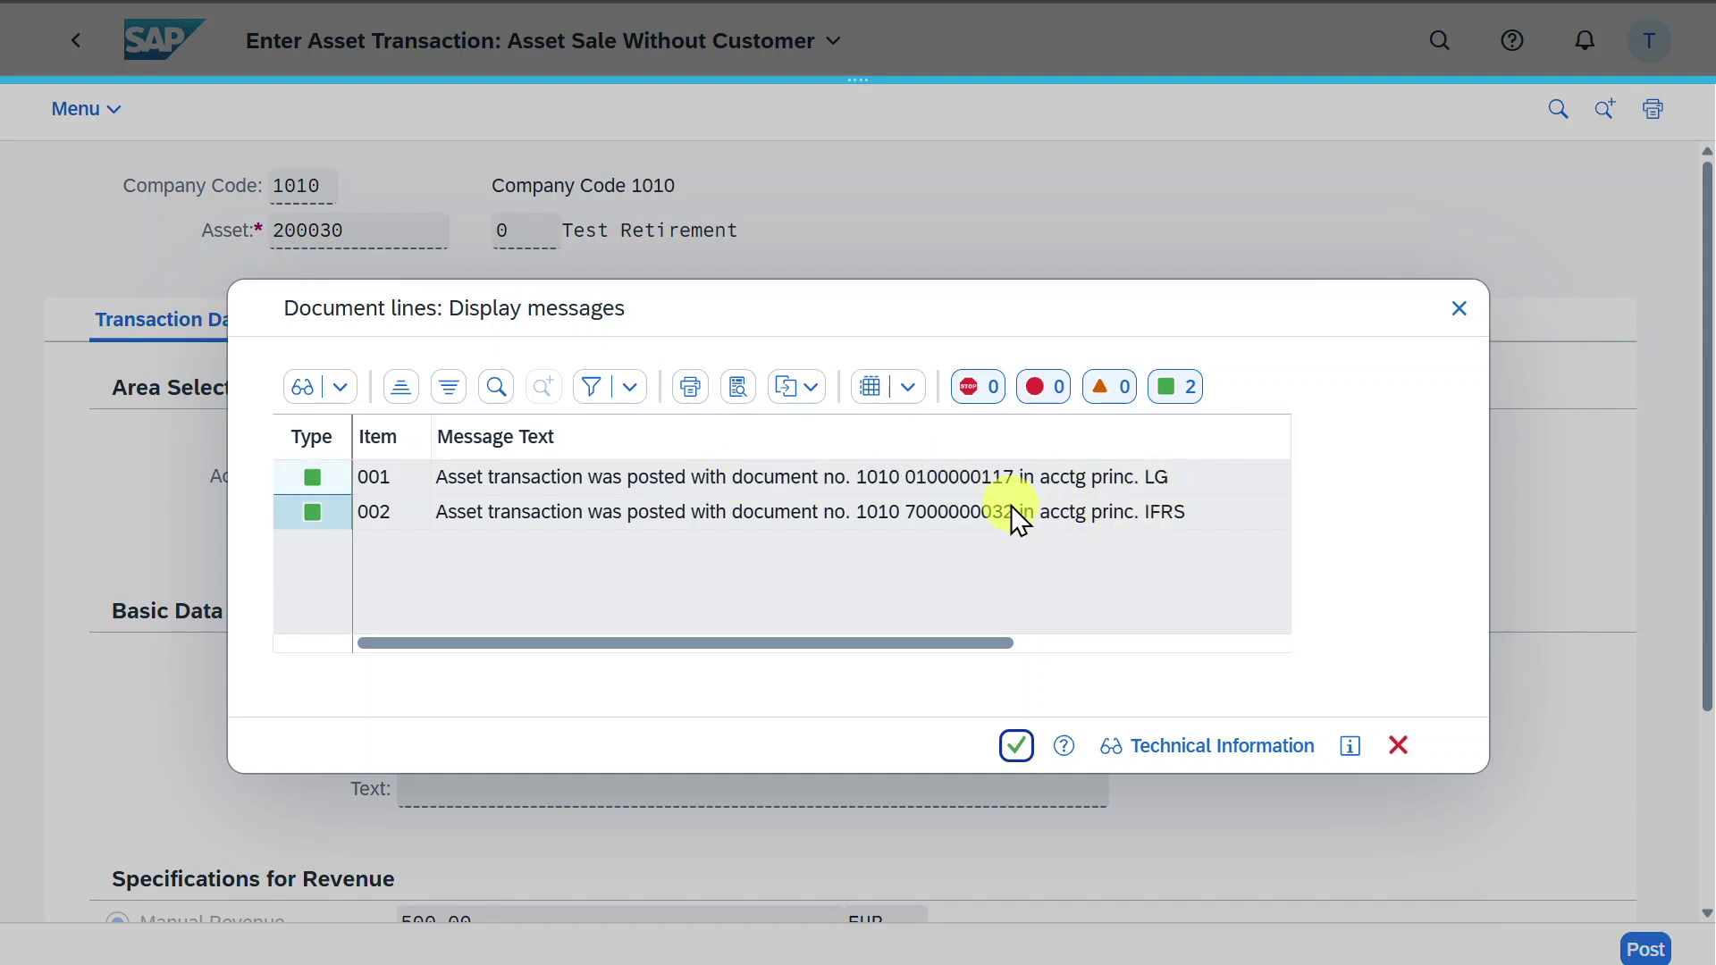
Step: Confirm the LG and IFRS posted-document messages and close the messages dialog
{"action": "left_click", "coordinate": [1017, 747]}
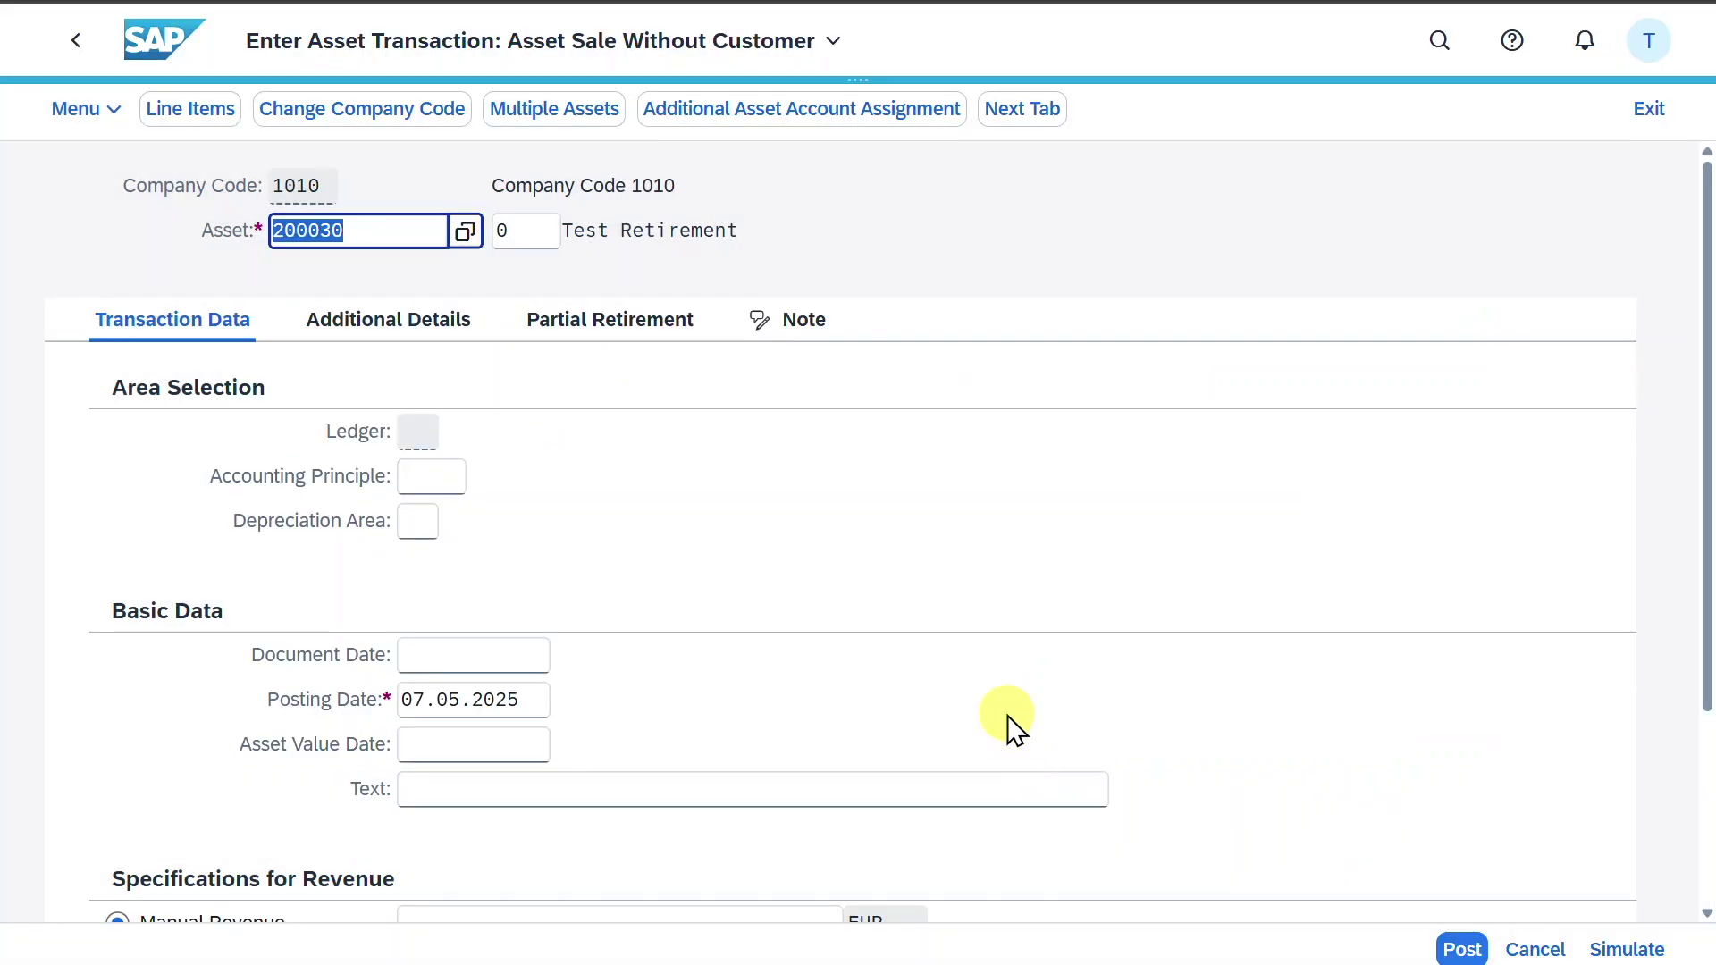
{"action": "left_click", "coordinate": [104, 114]}
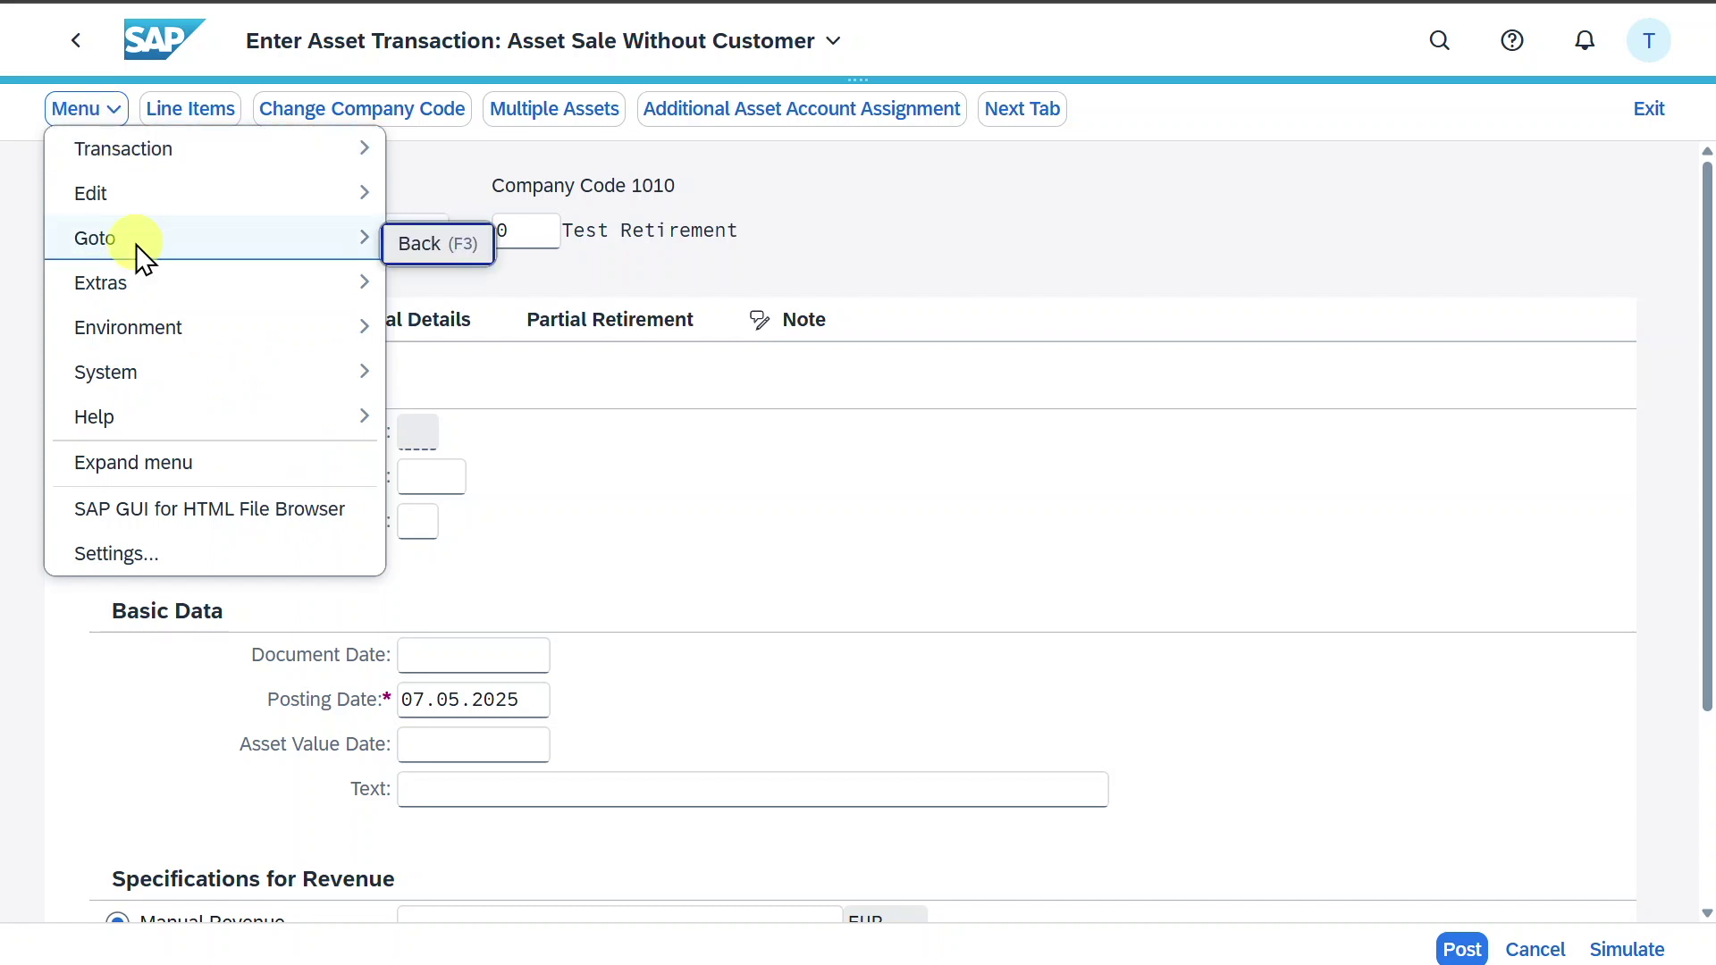
Step: View asset 200030 in Asset Explorer, showing the 1,000.00 acquisition and its retirement
{"action": "mouse_move", "coordinate": [176, 329]}
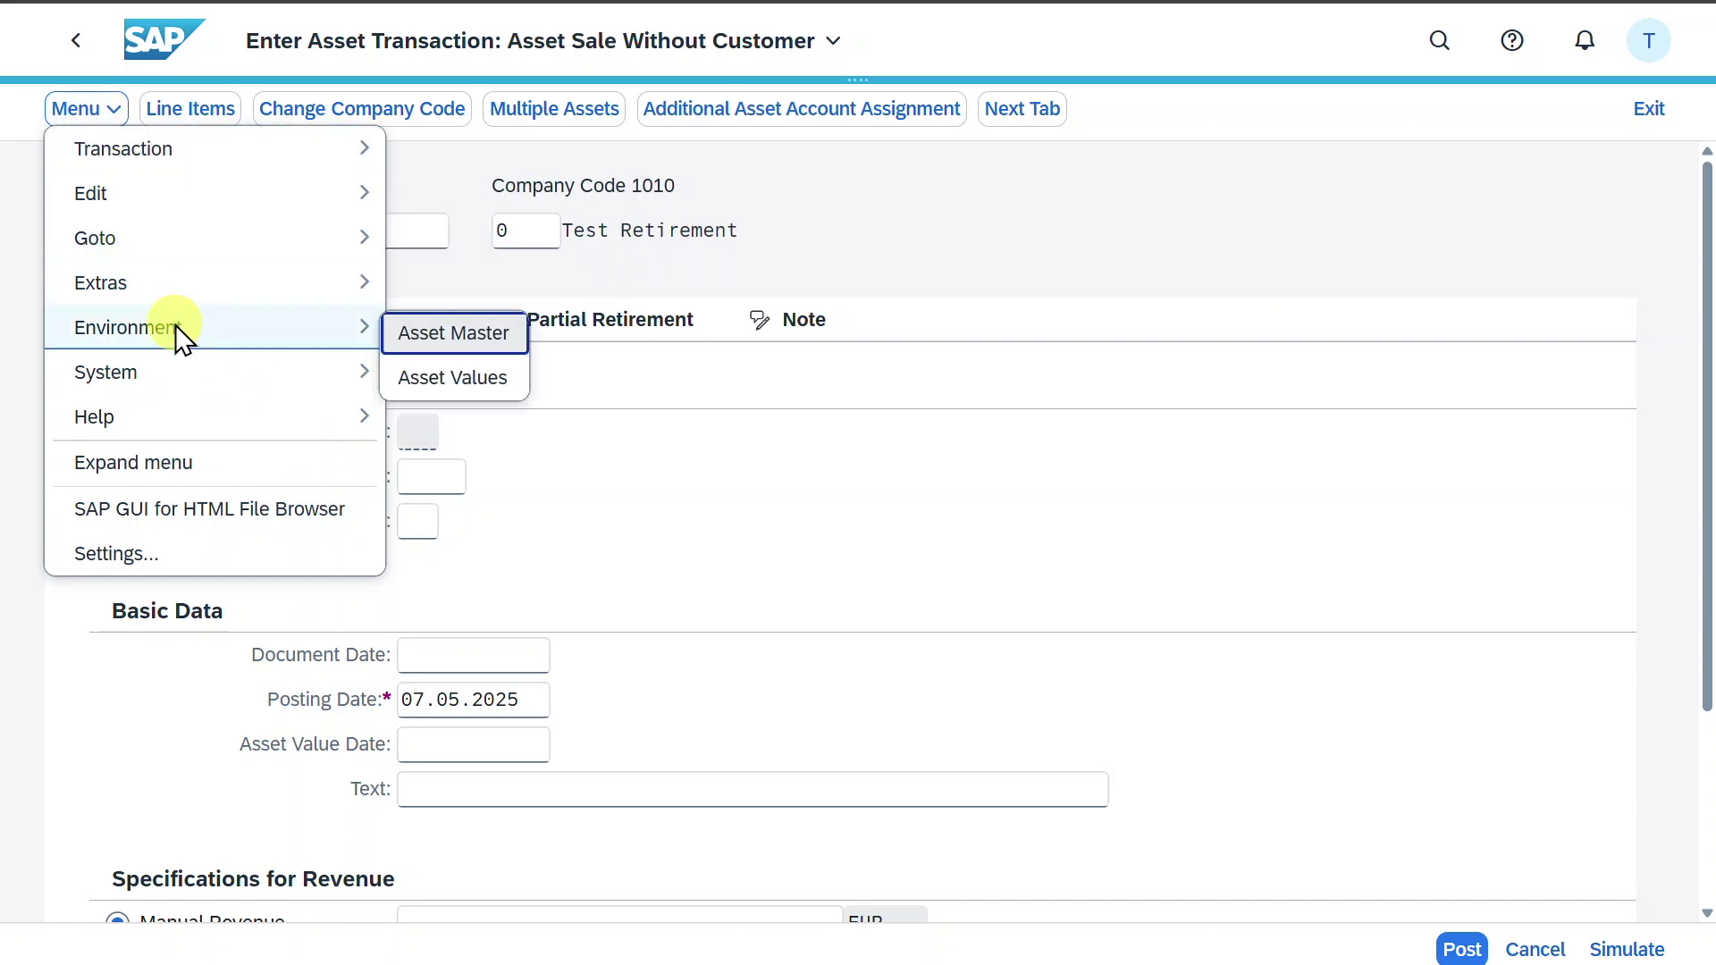
{"action": "left_click", "coordinate": [448, 375]}
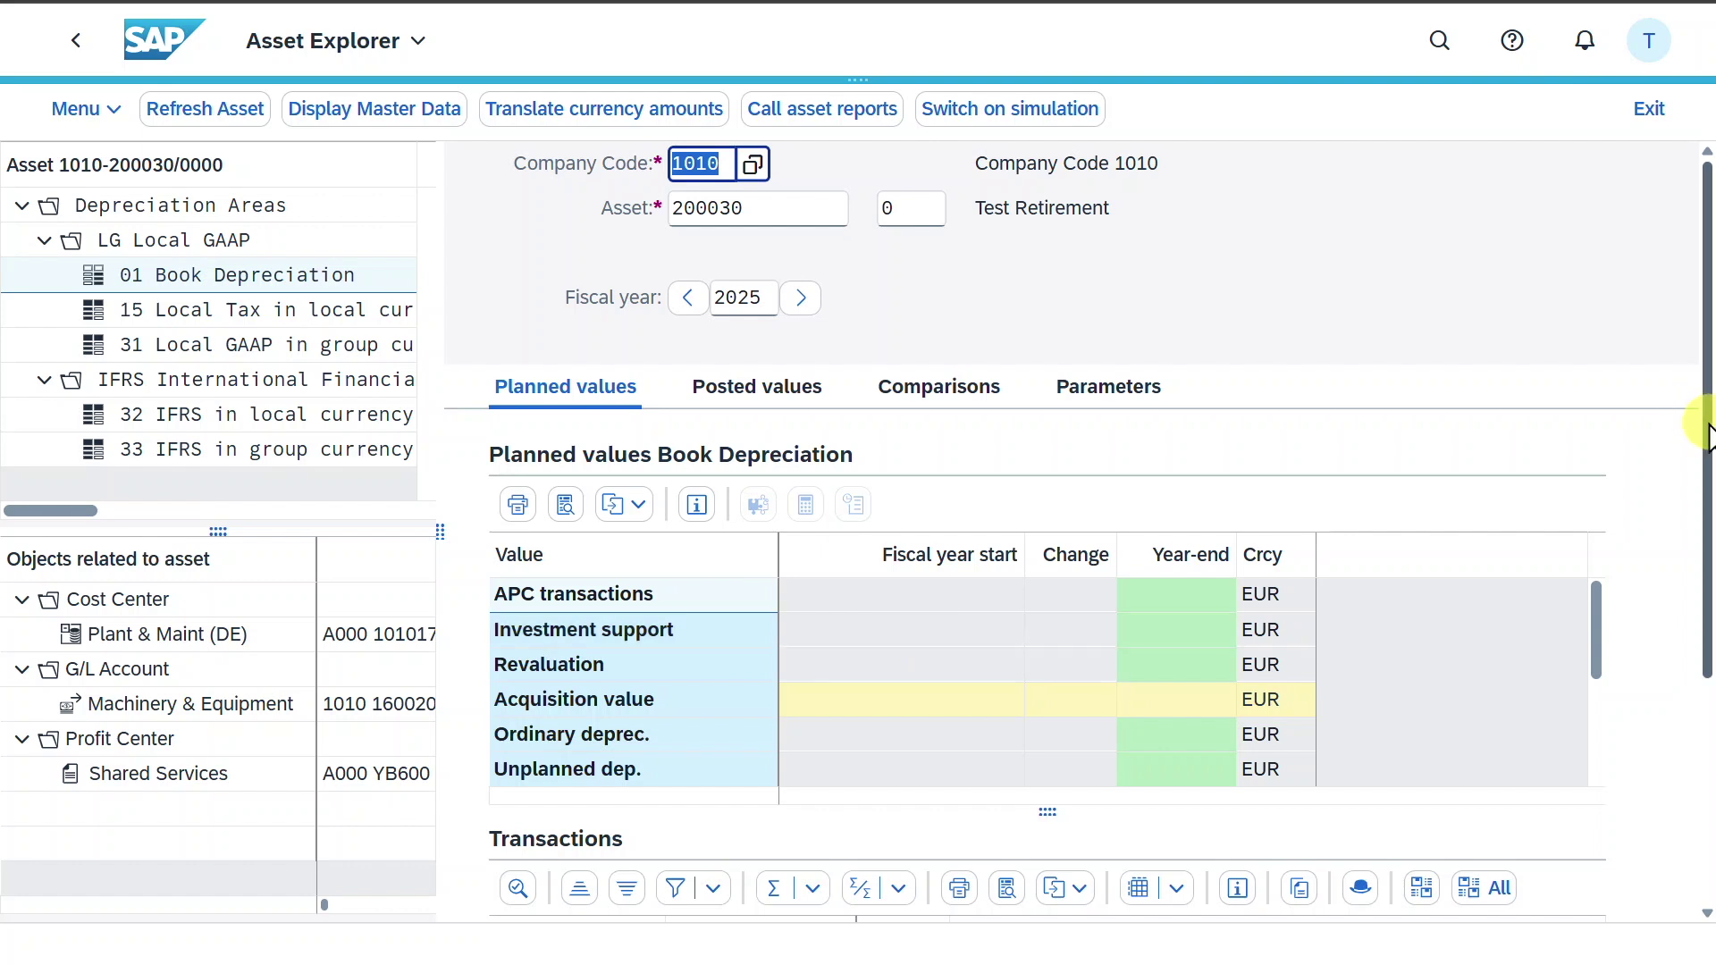
{"action": "left_click_drag", "start_coordinate": [1704, 429], "coordinate": [1709, 631]}
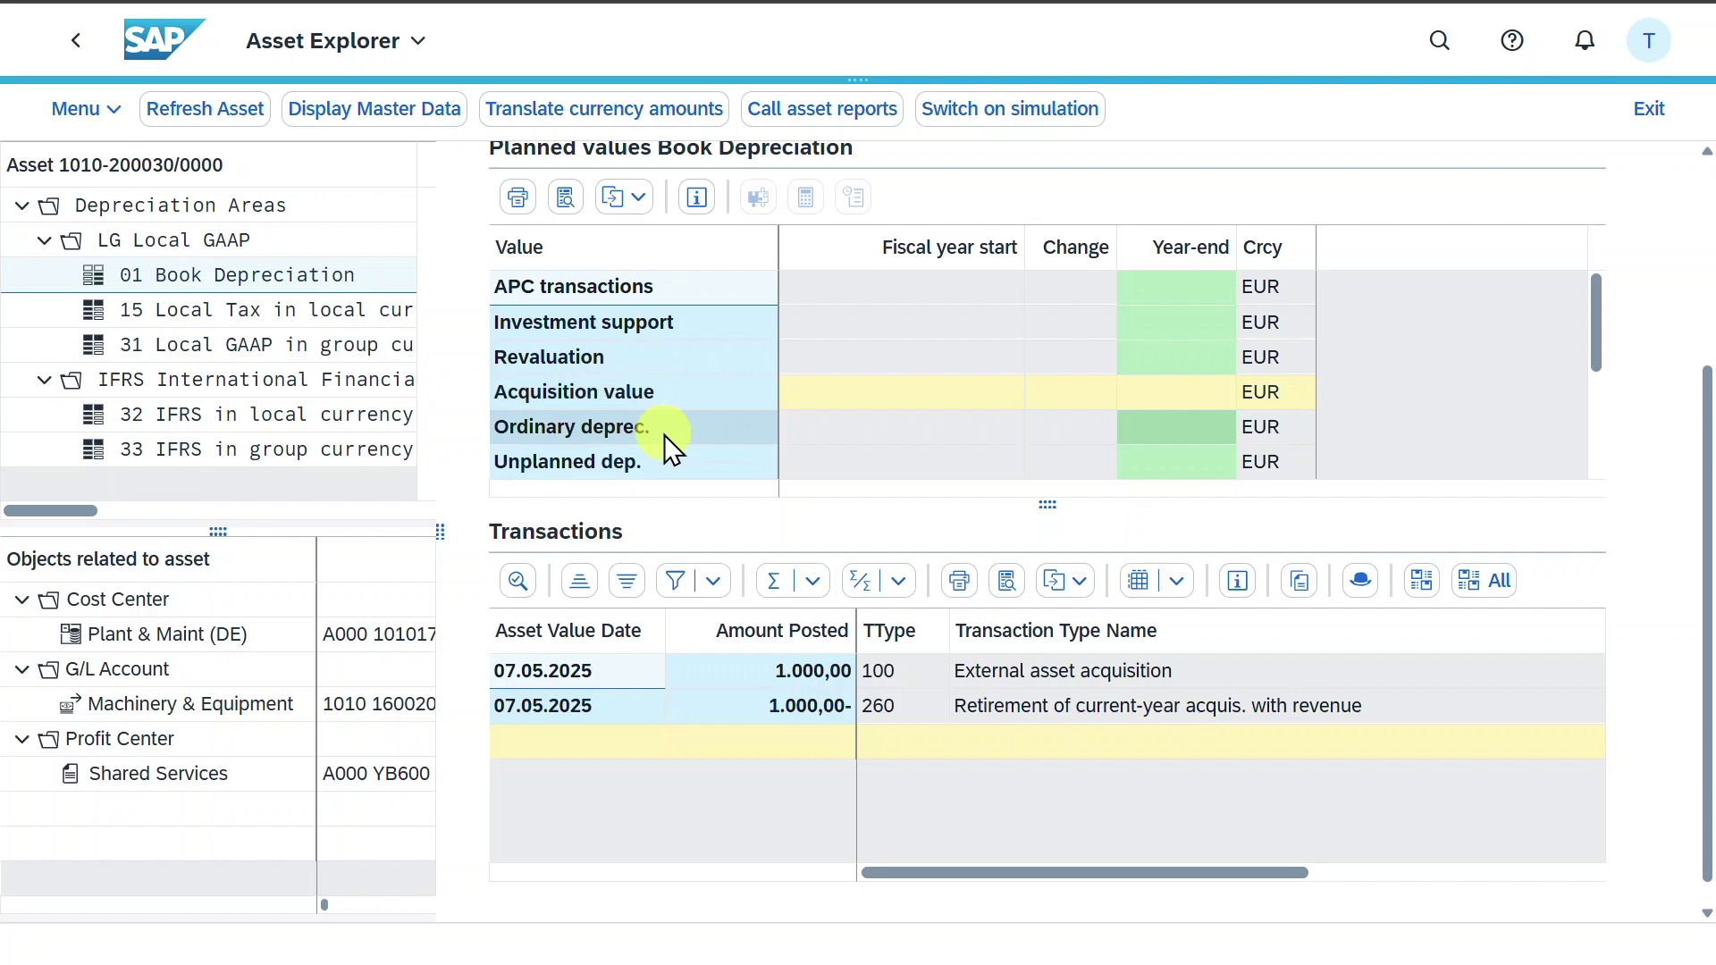
{"action": "scroll", "coordinate": [805, 243], "scroll_direction": "up", "scroll_amount": 2}
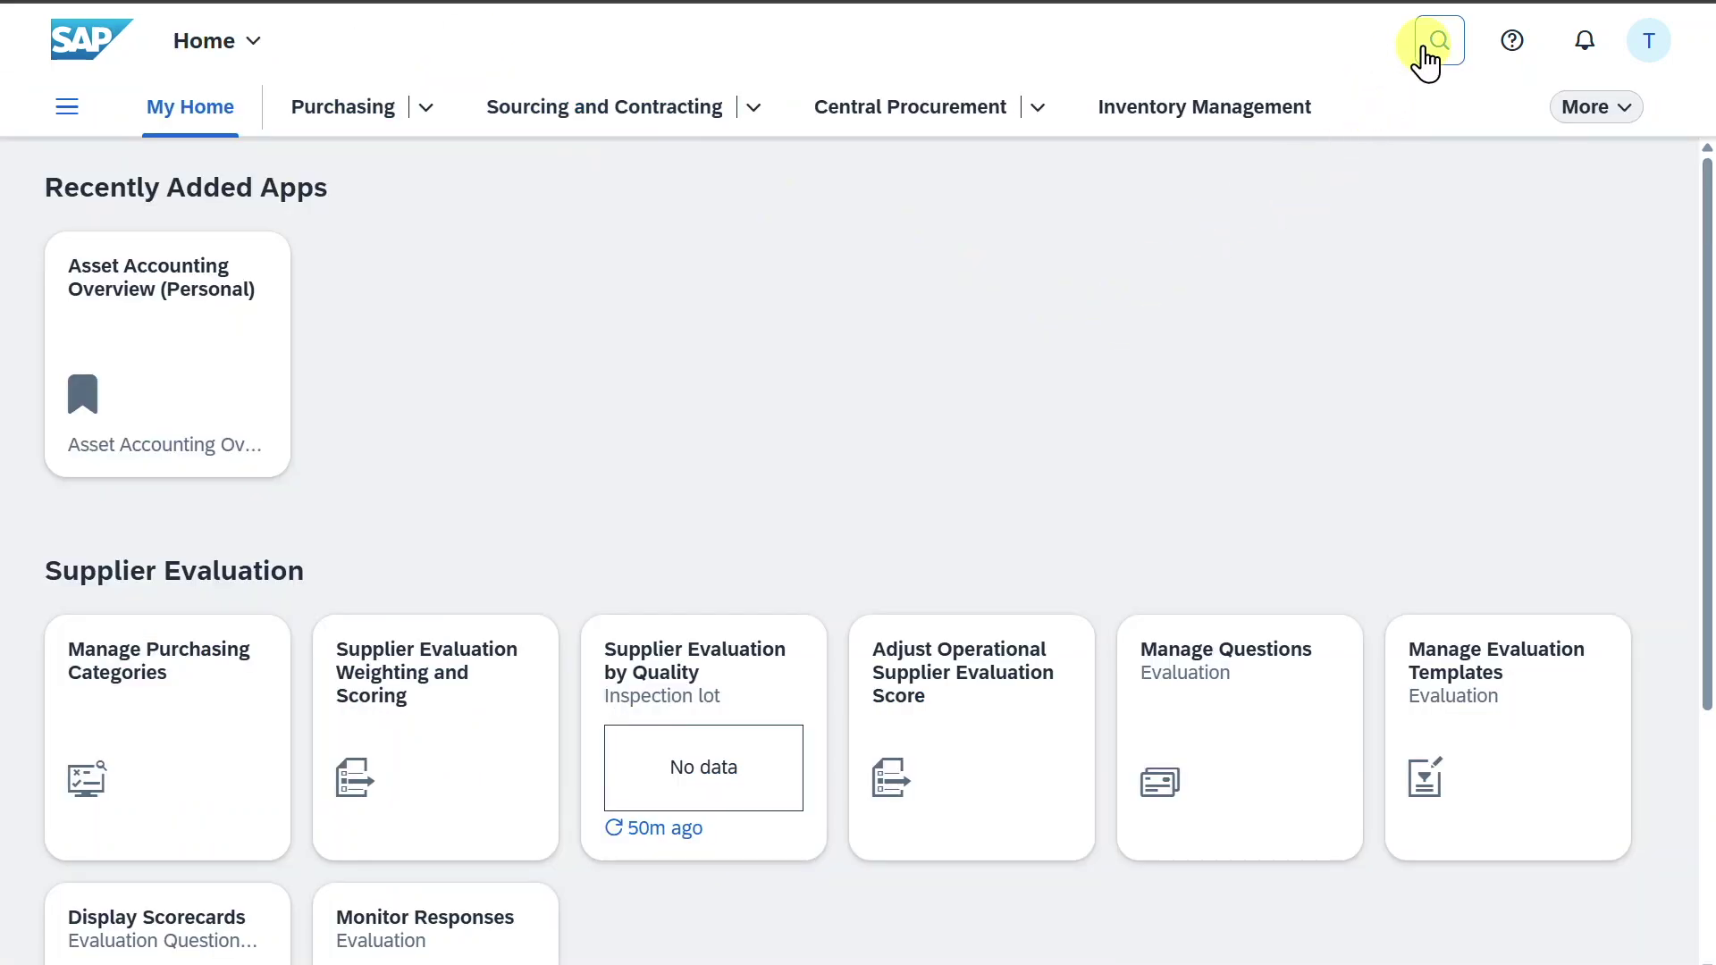
{"action": "left_click", "coordinate": [1428, 46]}
Step: Open Post Acquisition with Automatic Offsetting Entry for company code 1010 and asset 200030
{"action": "type", "text": "abzo"}
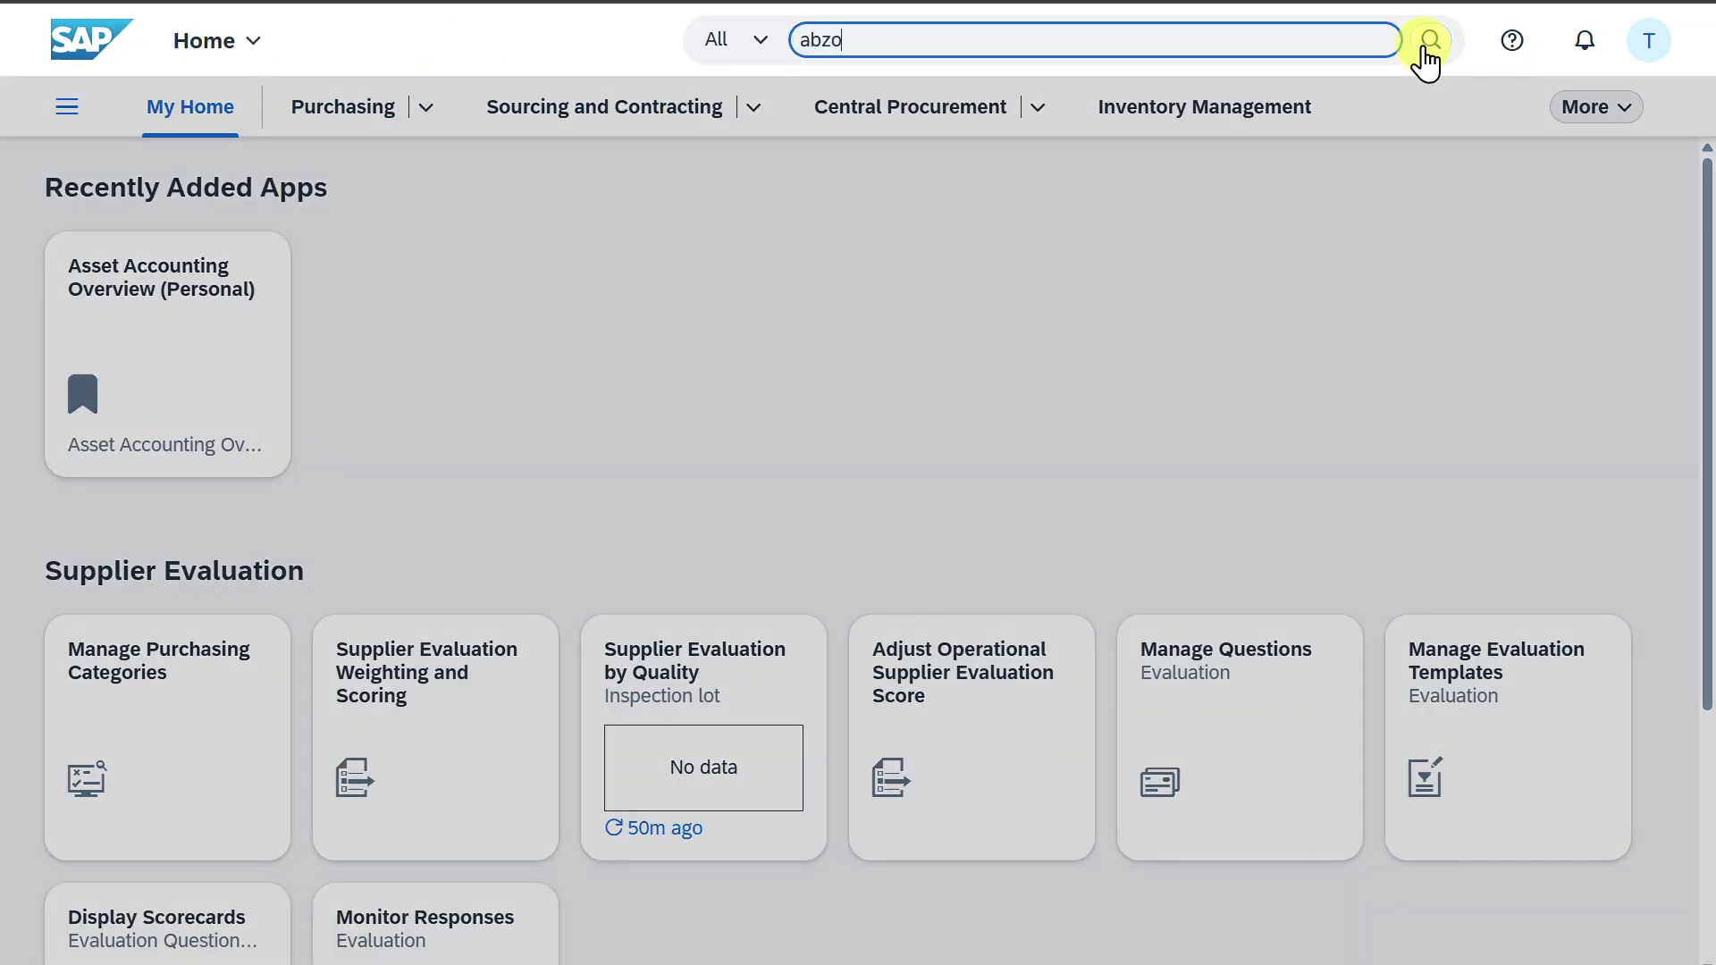
{"action": "left_click", "coordinate": [1034, 154]}
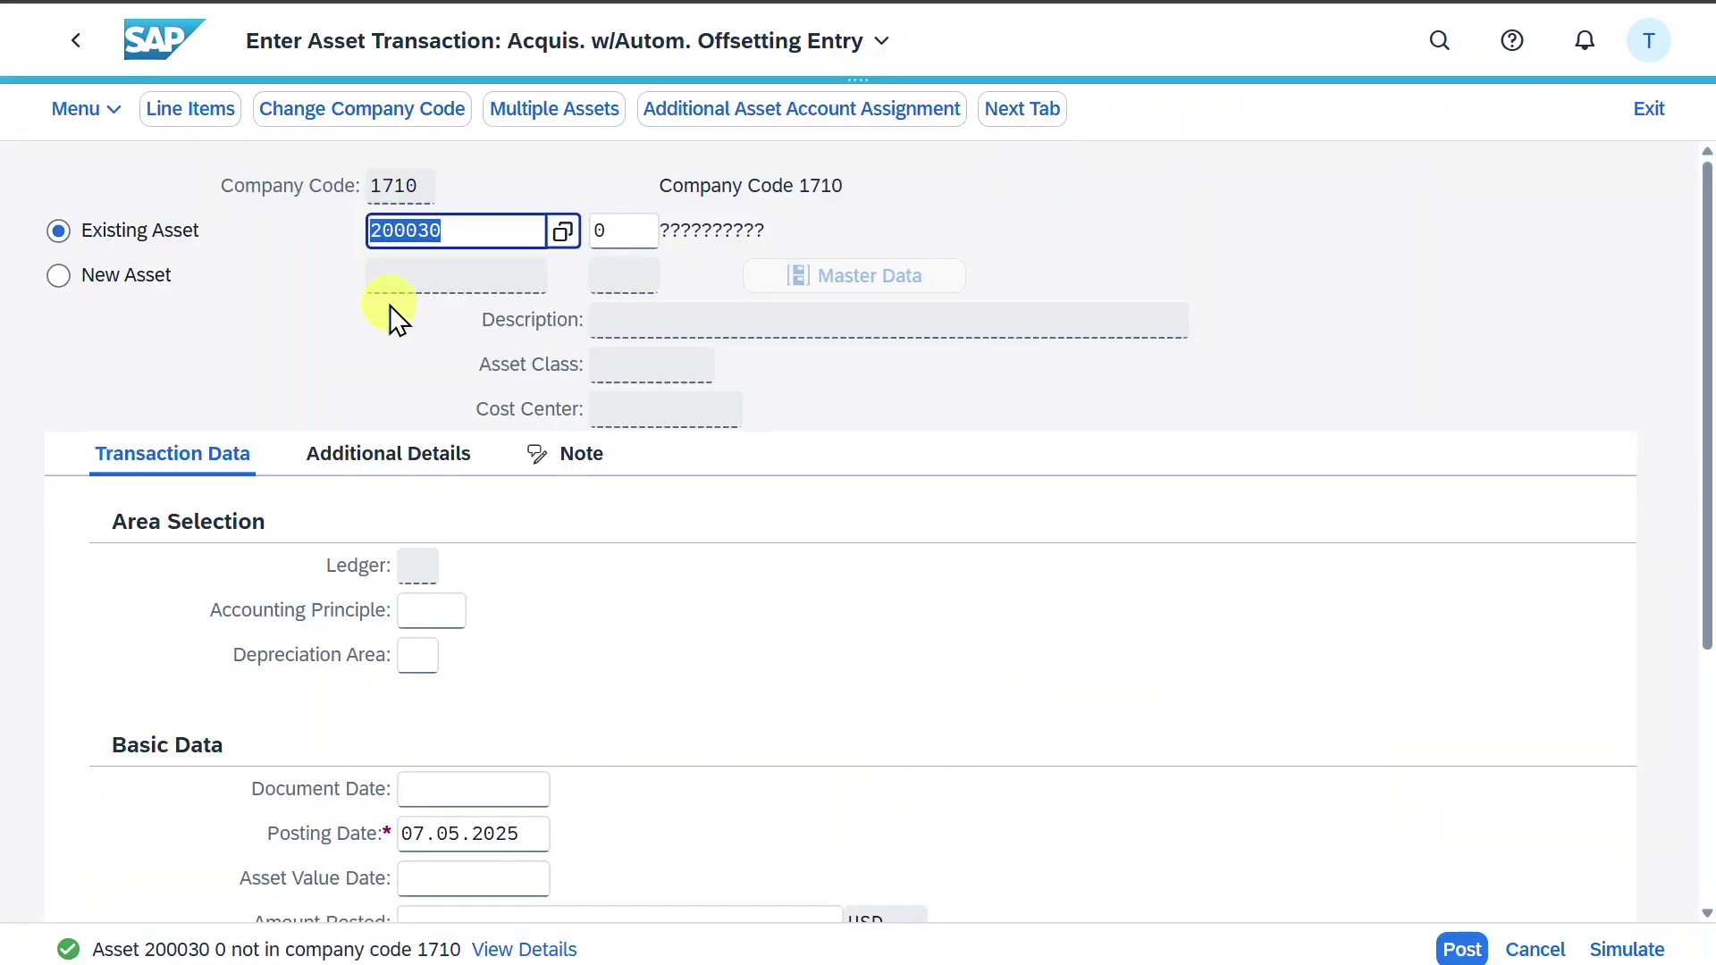
{"action": "left_click", "coordinate": [411, 121]}
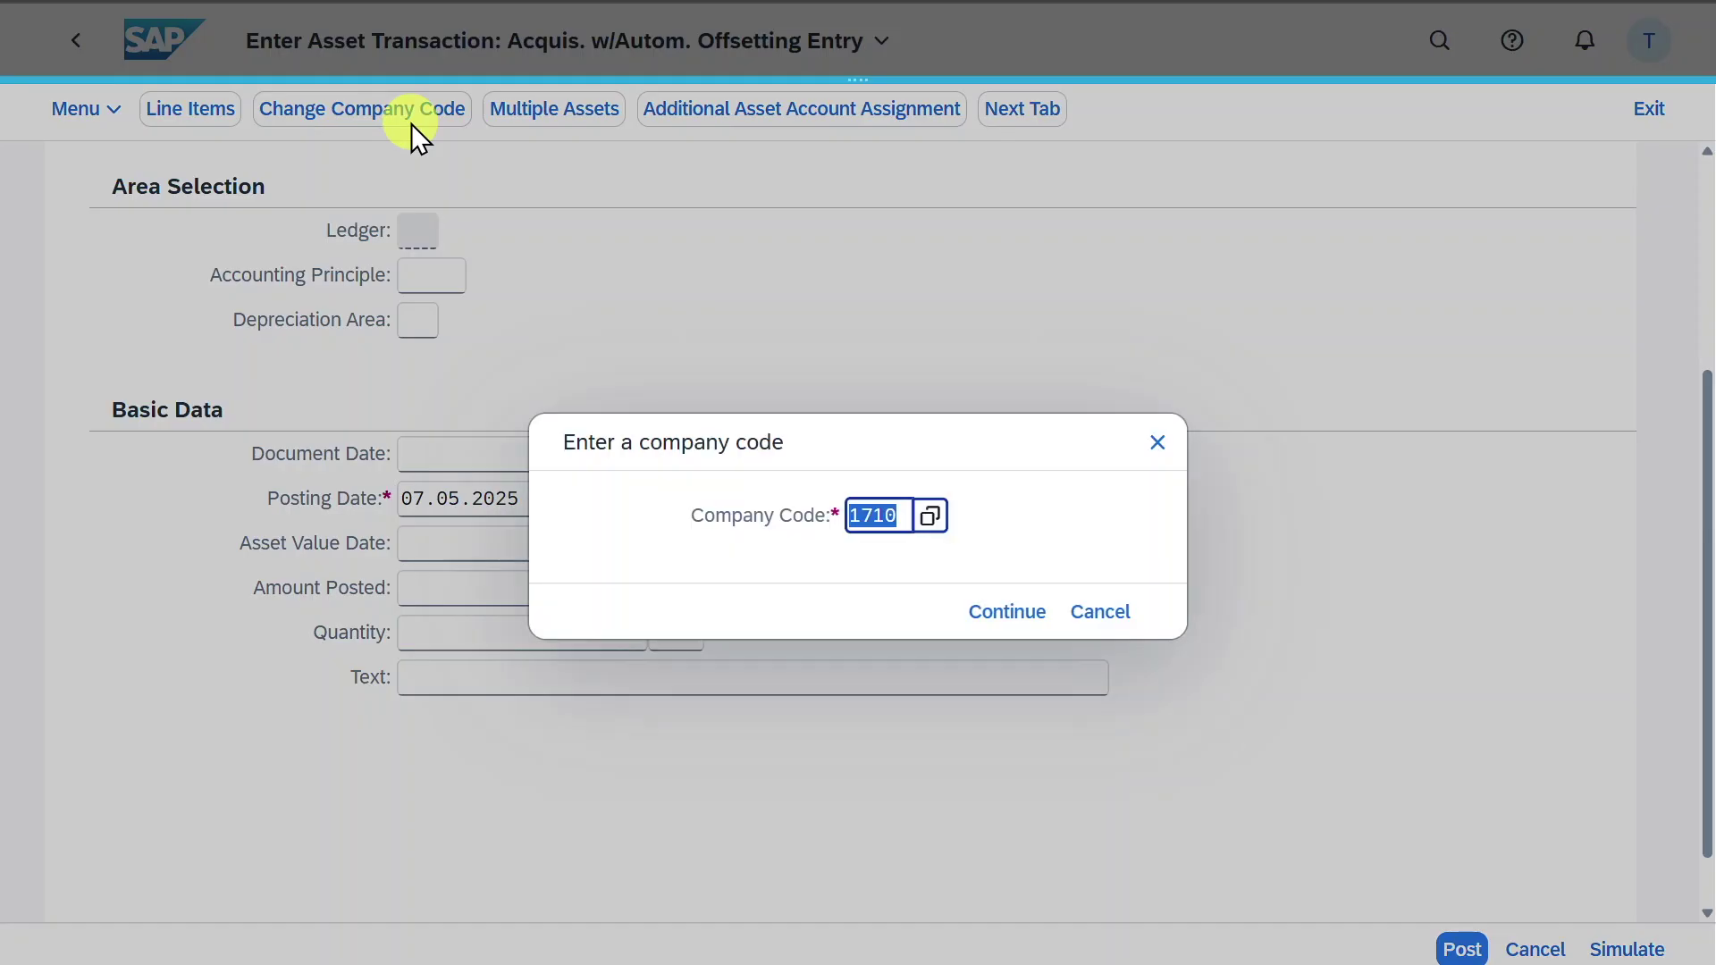
{"action": "type", "text": "1010"}
{"action": "key", "text": "Return"}
{"action": "left_click", "coordinate": [432, 225]}
{"action": "type", "text": "20"}
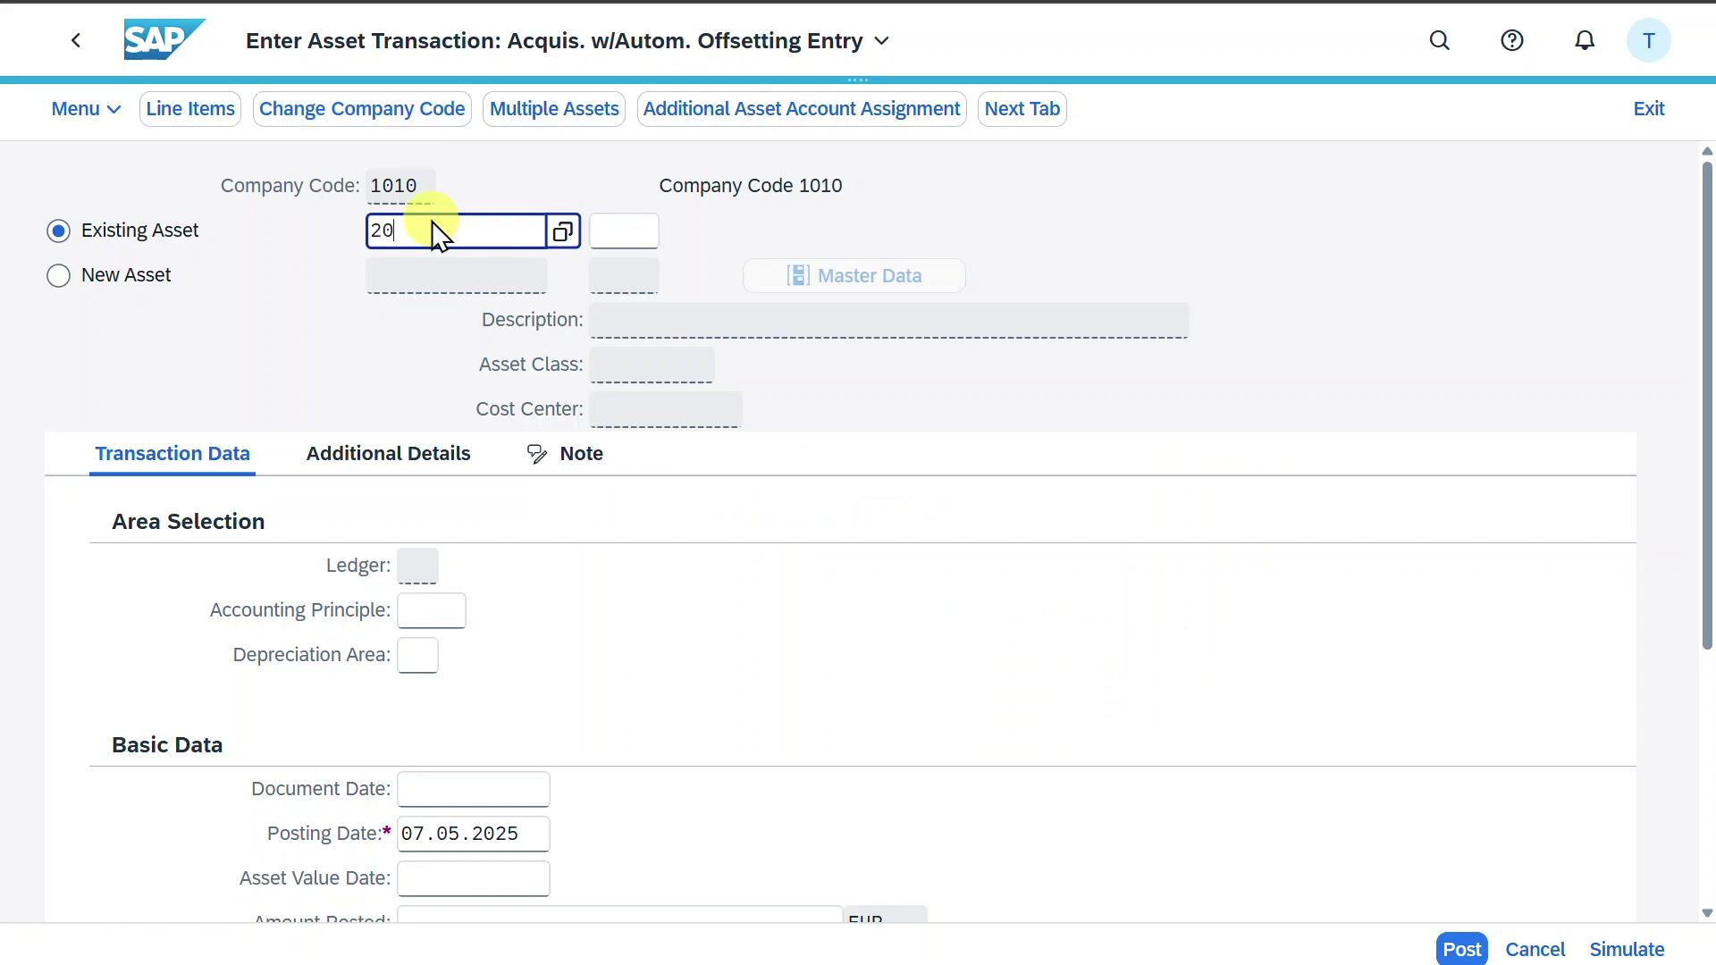
{"action": "type", "text": "003"}
{"action": "key", "text": "Return"}
Step: Set document and asset value dates to 07.05.2025 and the amount to 10.000,00 EUR
{"action": "scroll", "coordinate": [497, 666], "scroll_direction": "down", "scroll_amount": 2}
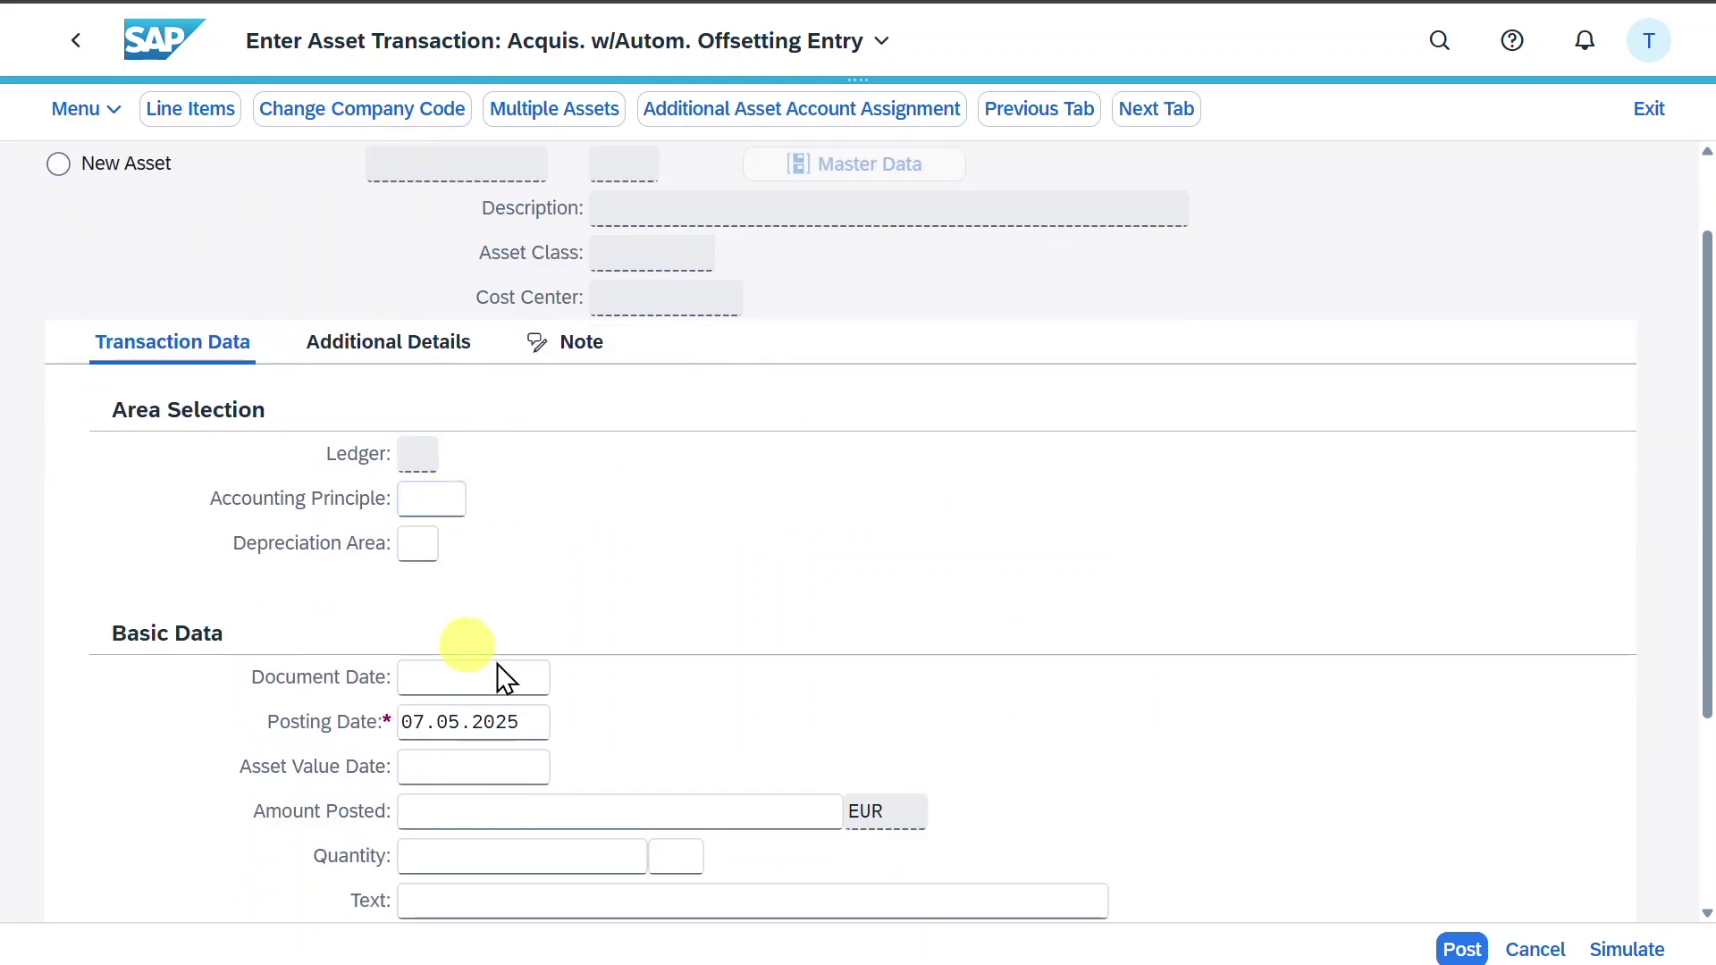
{"action": "left_click", "coordinate": [443, 688]}
{"action": "type", "text": "07.05.2025"}
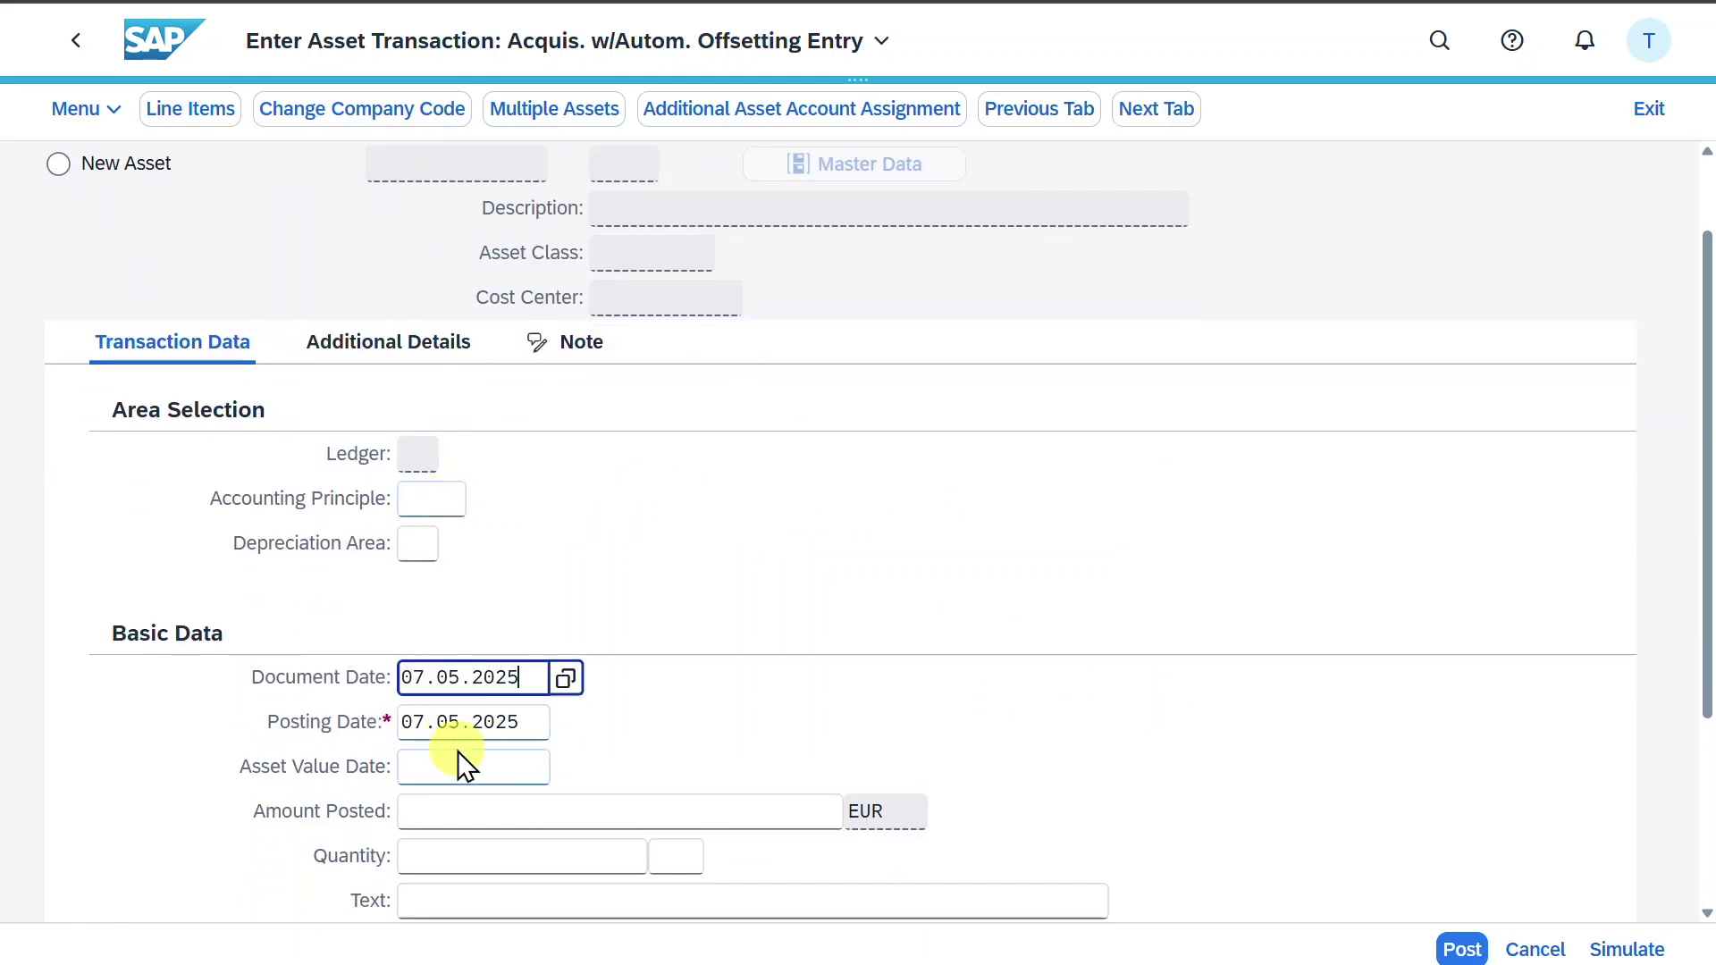
{"action": "left_click", "coordinate": [458, 758]}
{"action": "type", "text": "07.05.2025"}
{"action": "left_click", "coordinate": [515, 816]}
{"action": "type", "text": "10.000"}
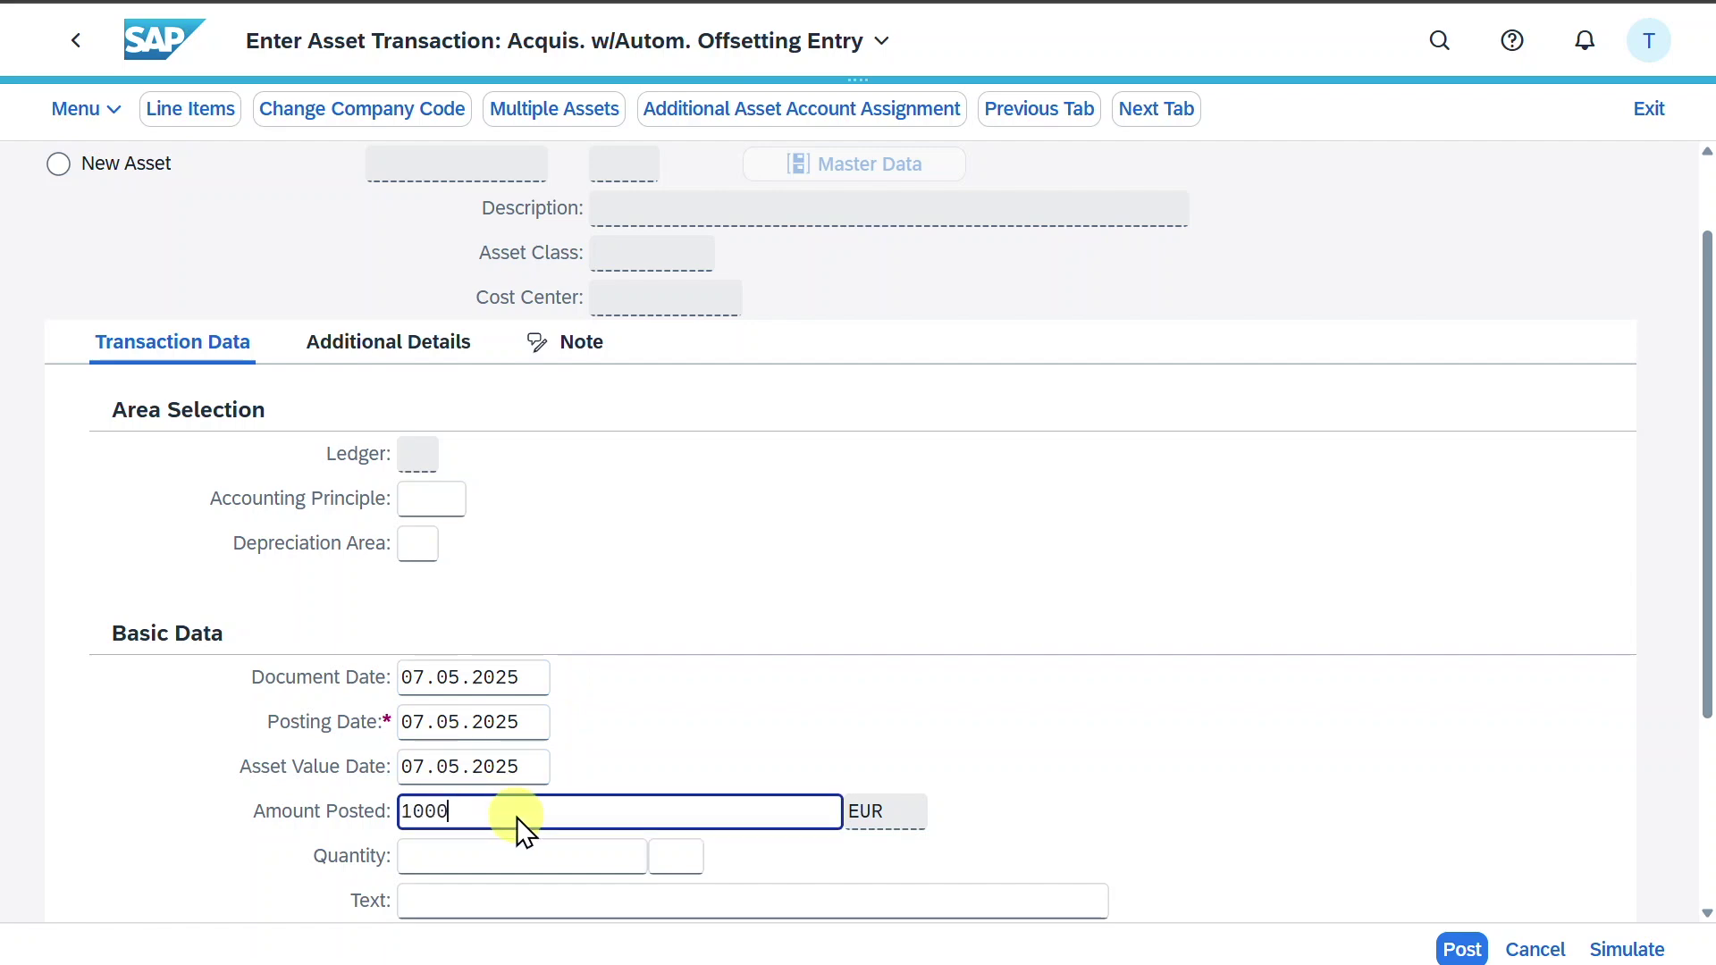
{"action": "key", "text": "Return"}
Step: Post the acquisition and view the AA303 explanation that the asset is deactivated
{"action": "scroll", "coordinate": [817, 638], "scroll_direction": "down", "scroll_amount": 2}
{"action": "left_click", "coordinate": [1465, 951]}
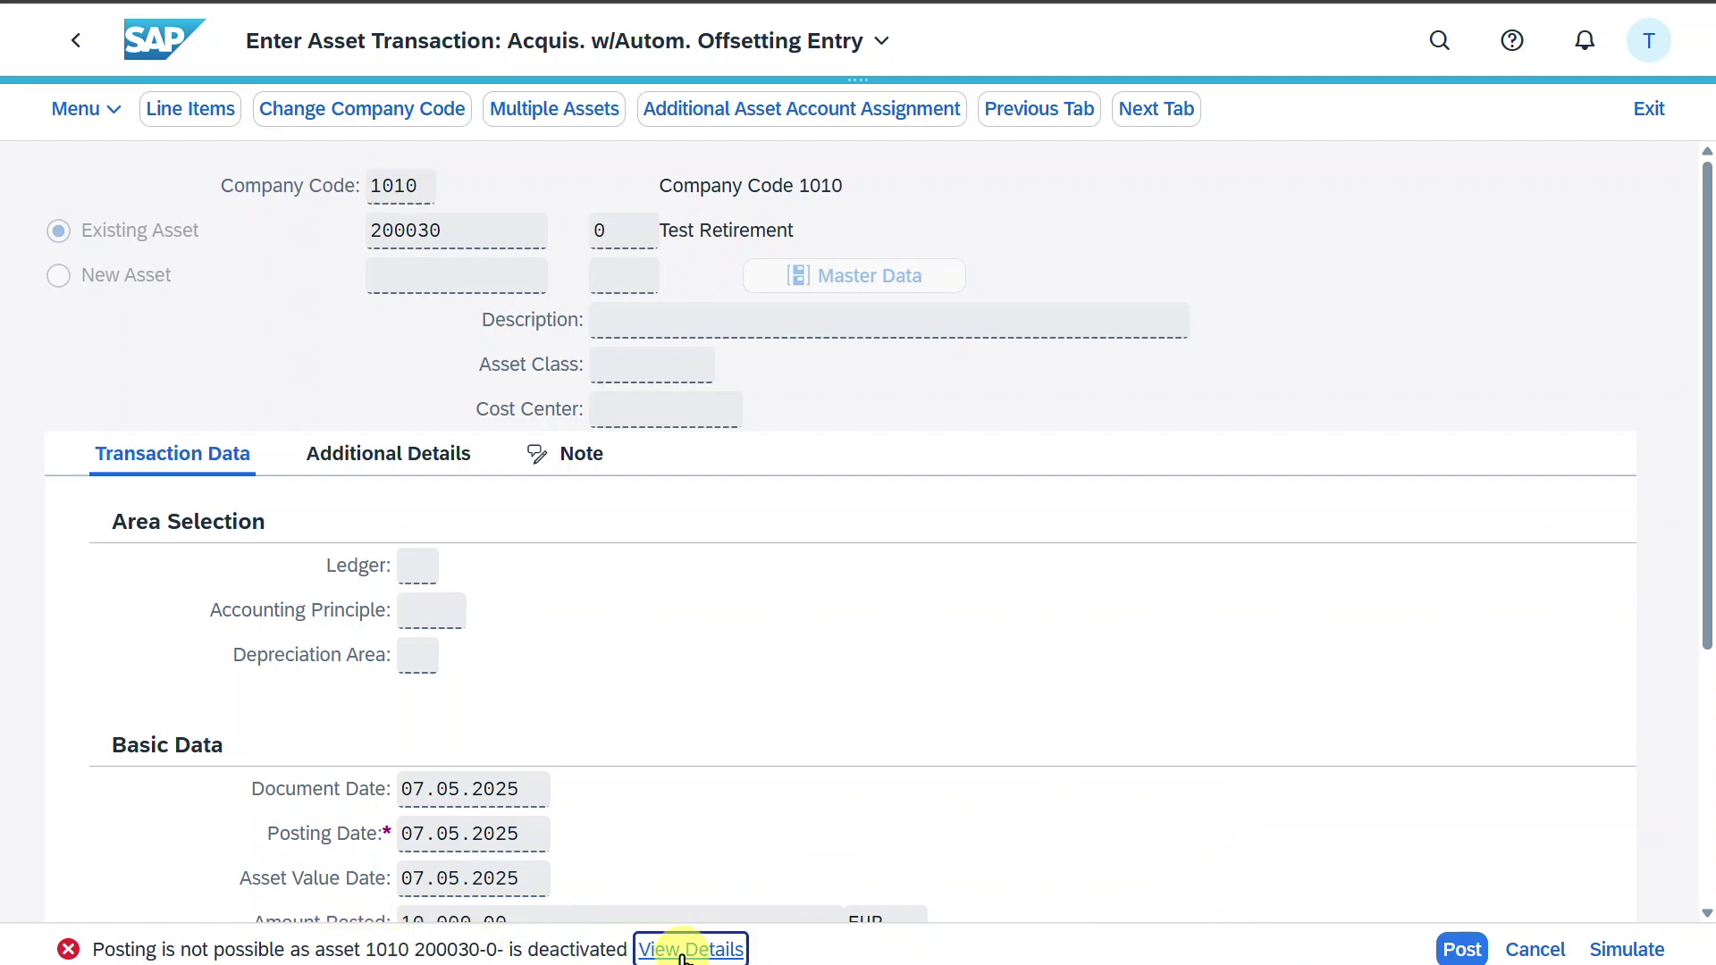
{"action": "left_click", "coordinate": [682, 953]}
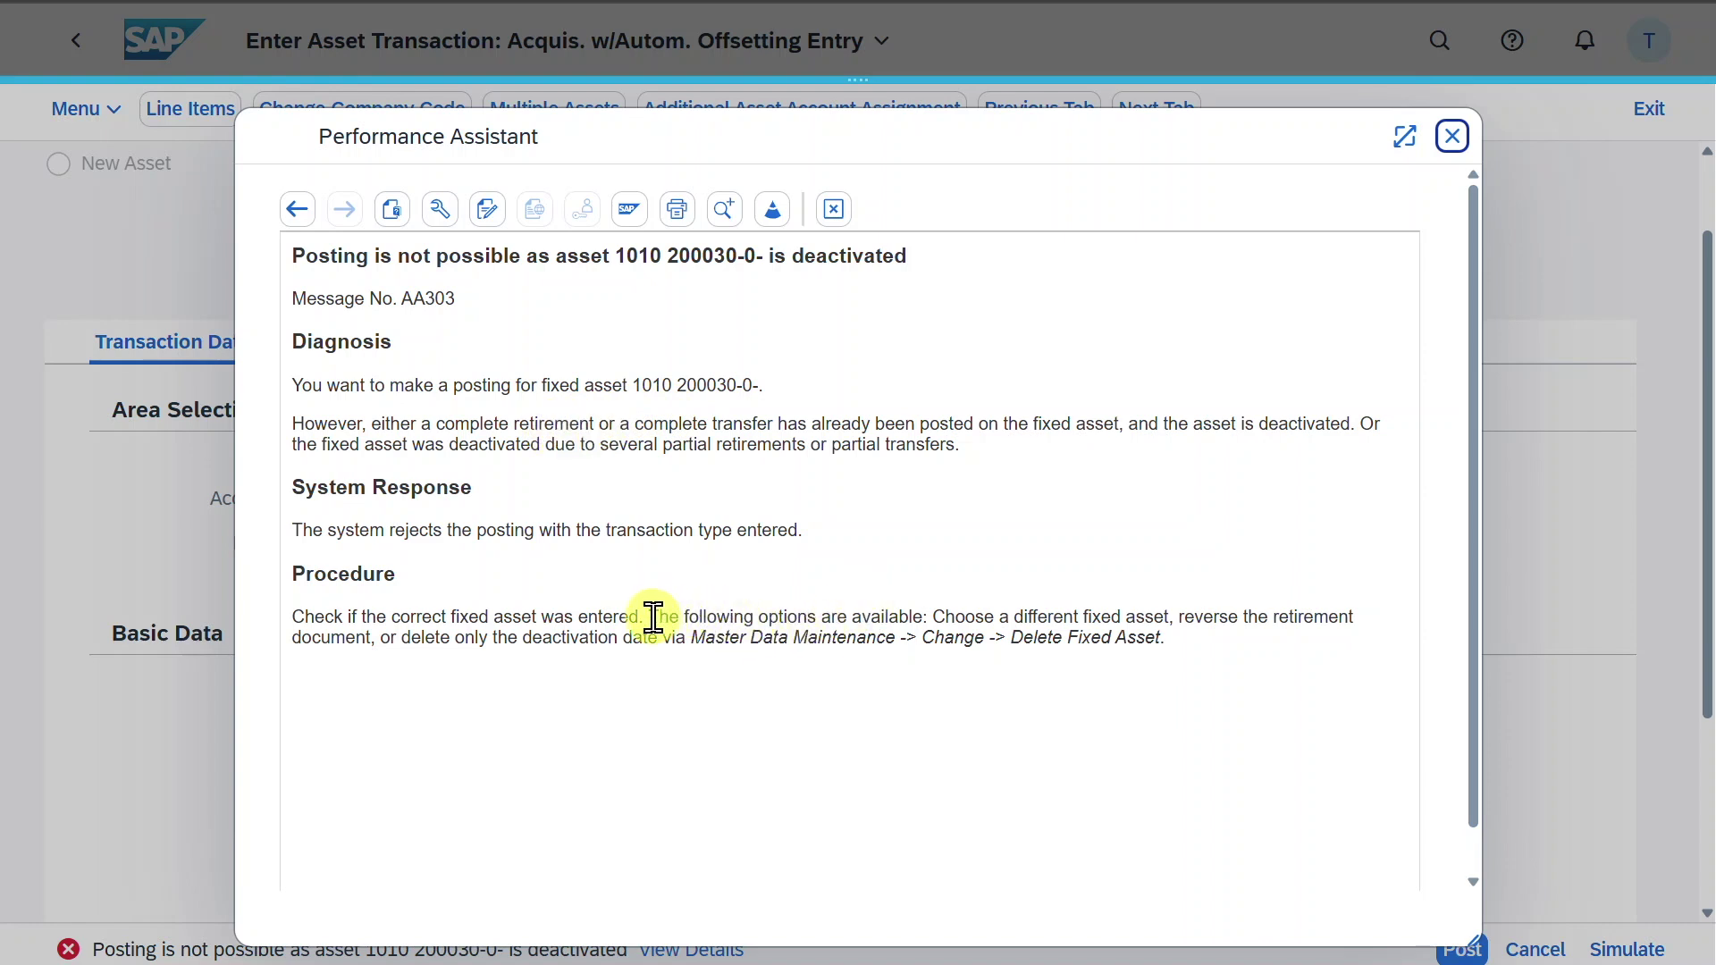
{"action": "left_click_drag", "start_coordinate": [932, 617], "coordinate": [1168, 617]}
{"action": "left_click", "coordinate": [1171, 619]}
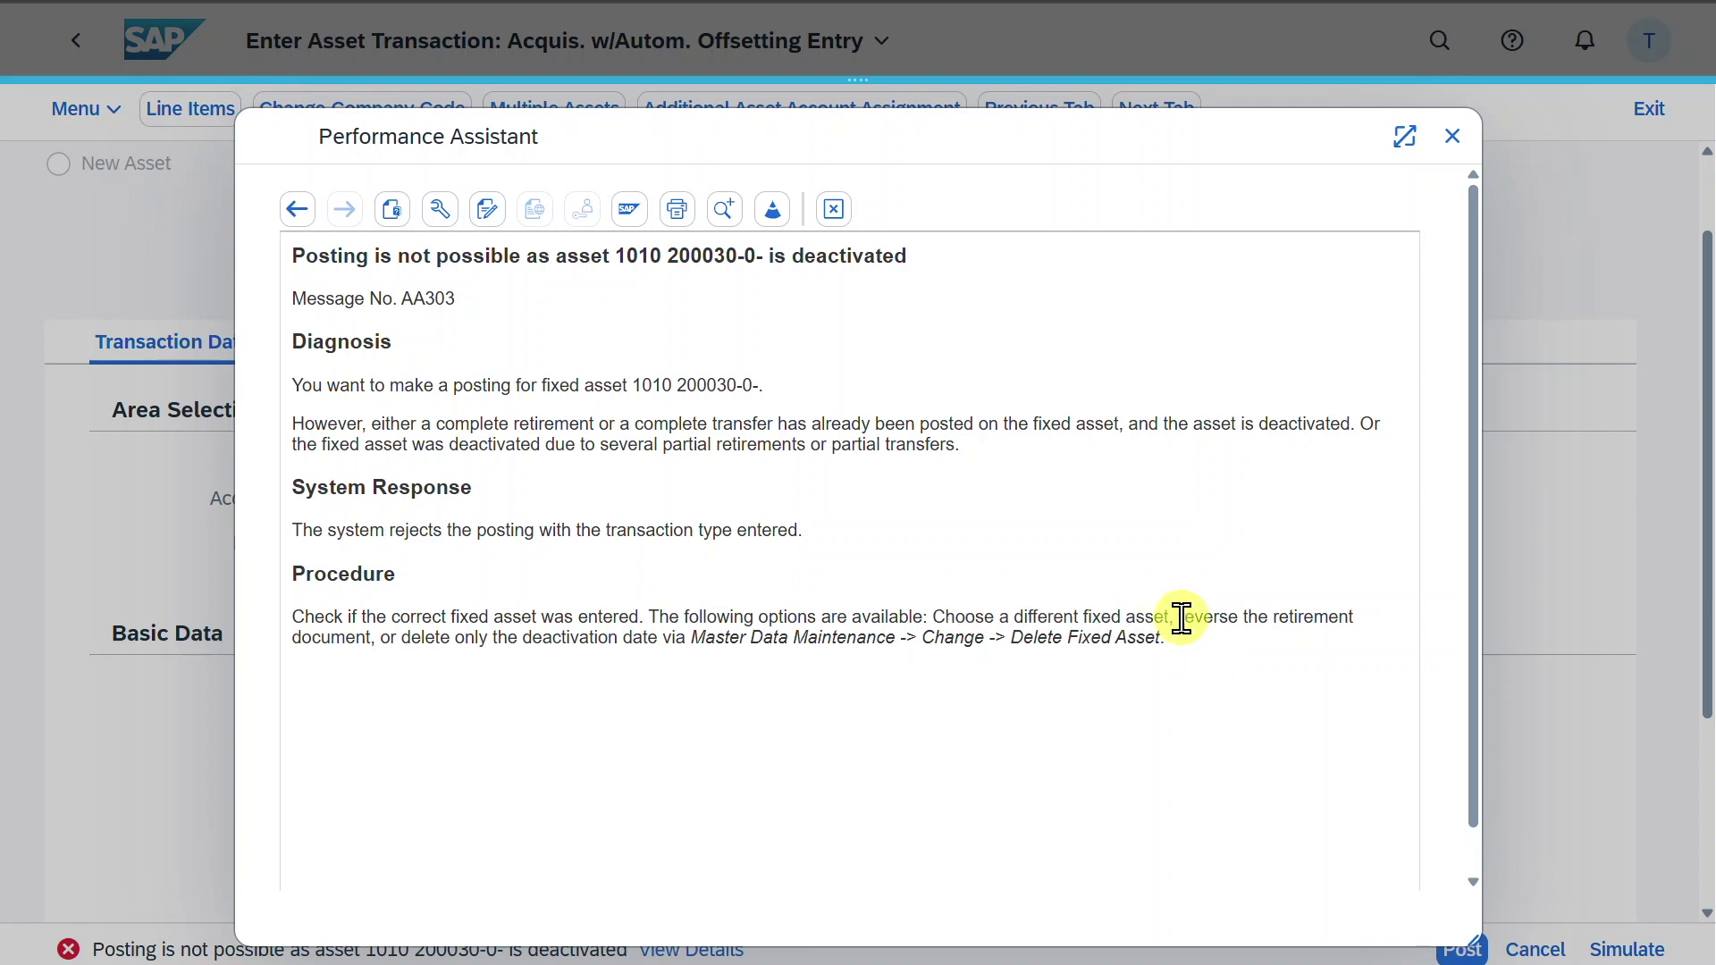
{"action": "left_click_drag", "start_coordinate": [371, 639], "coordinate": [1188, 616]}
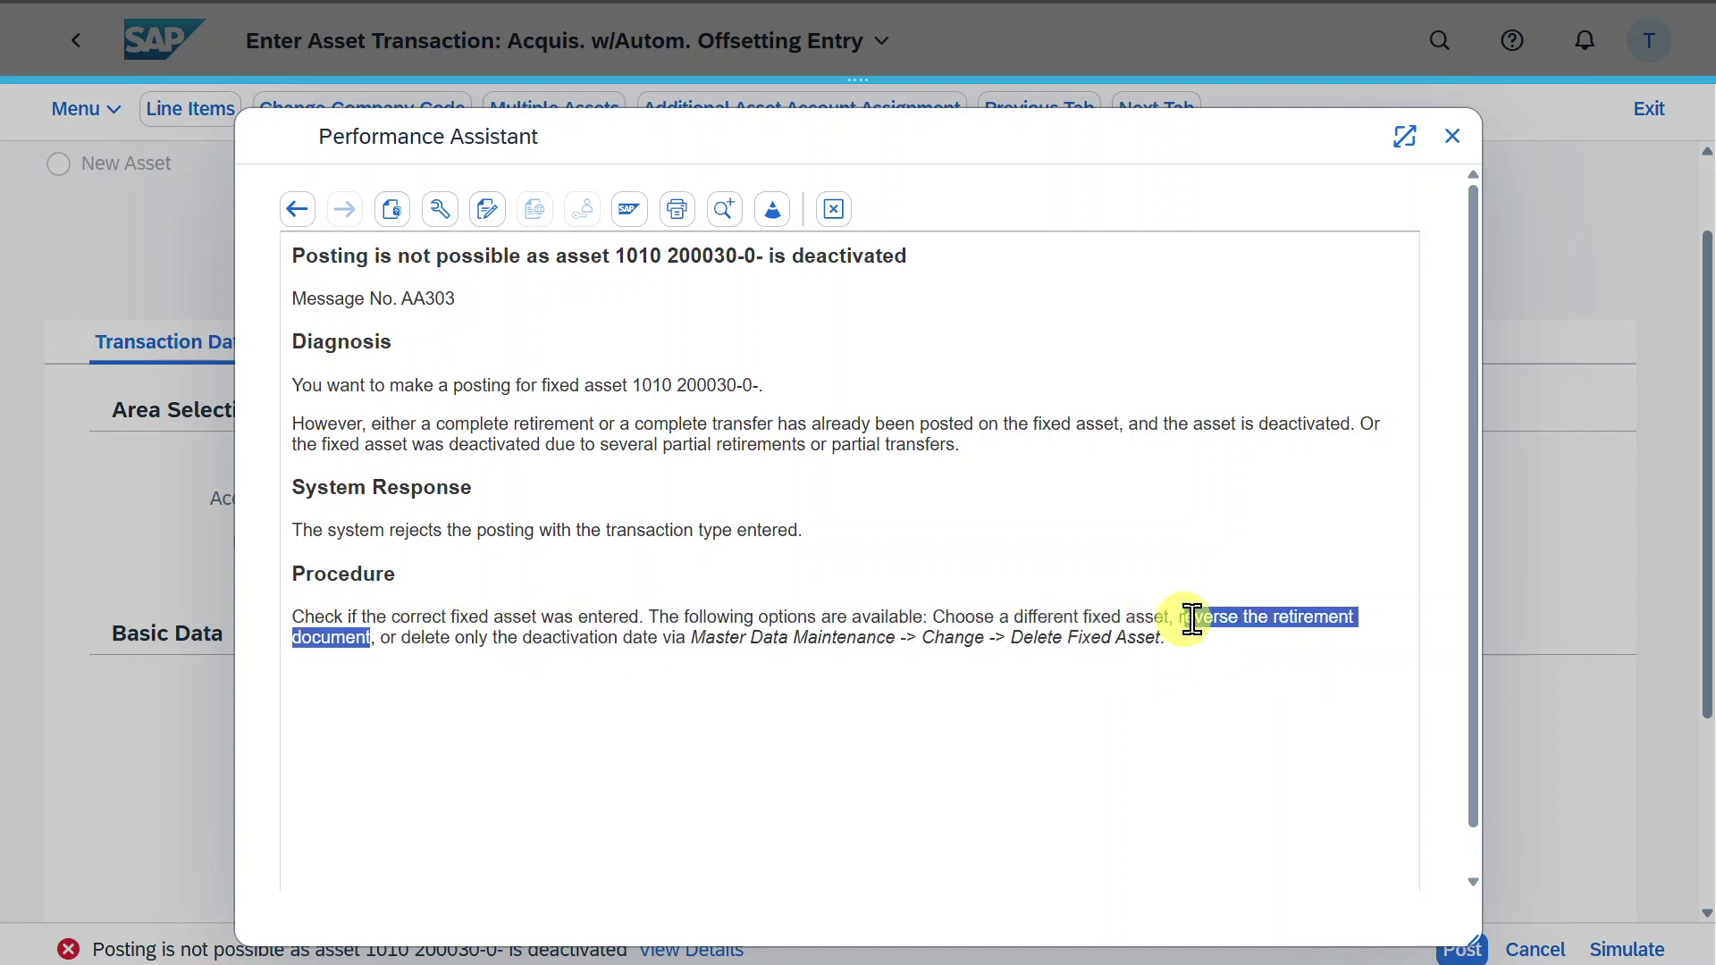
{"action": "left_click", "coordinate": [1180, 615]}
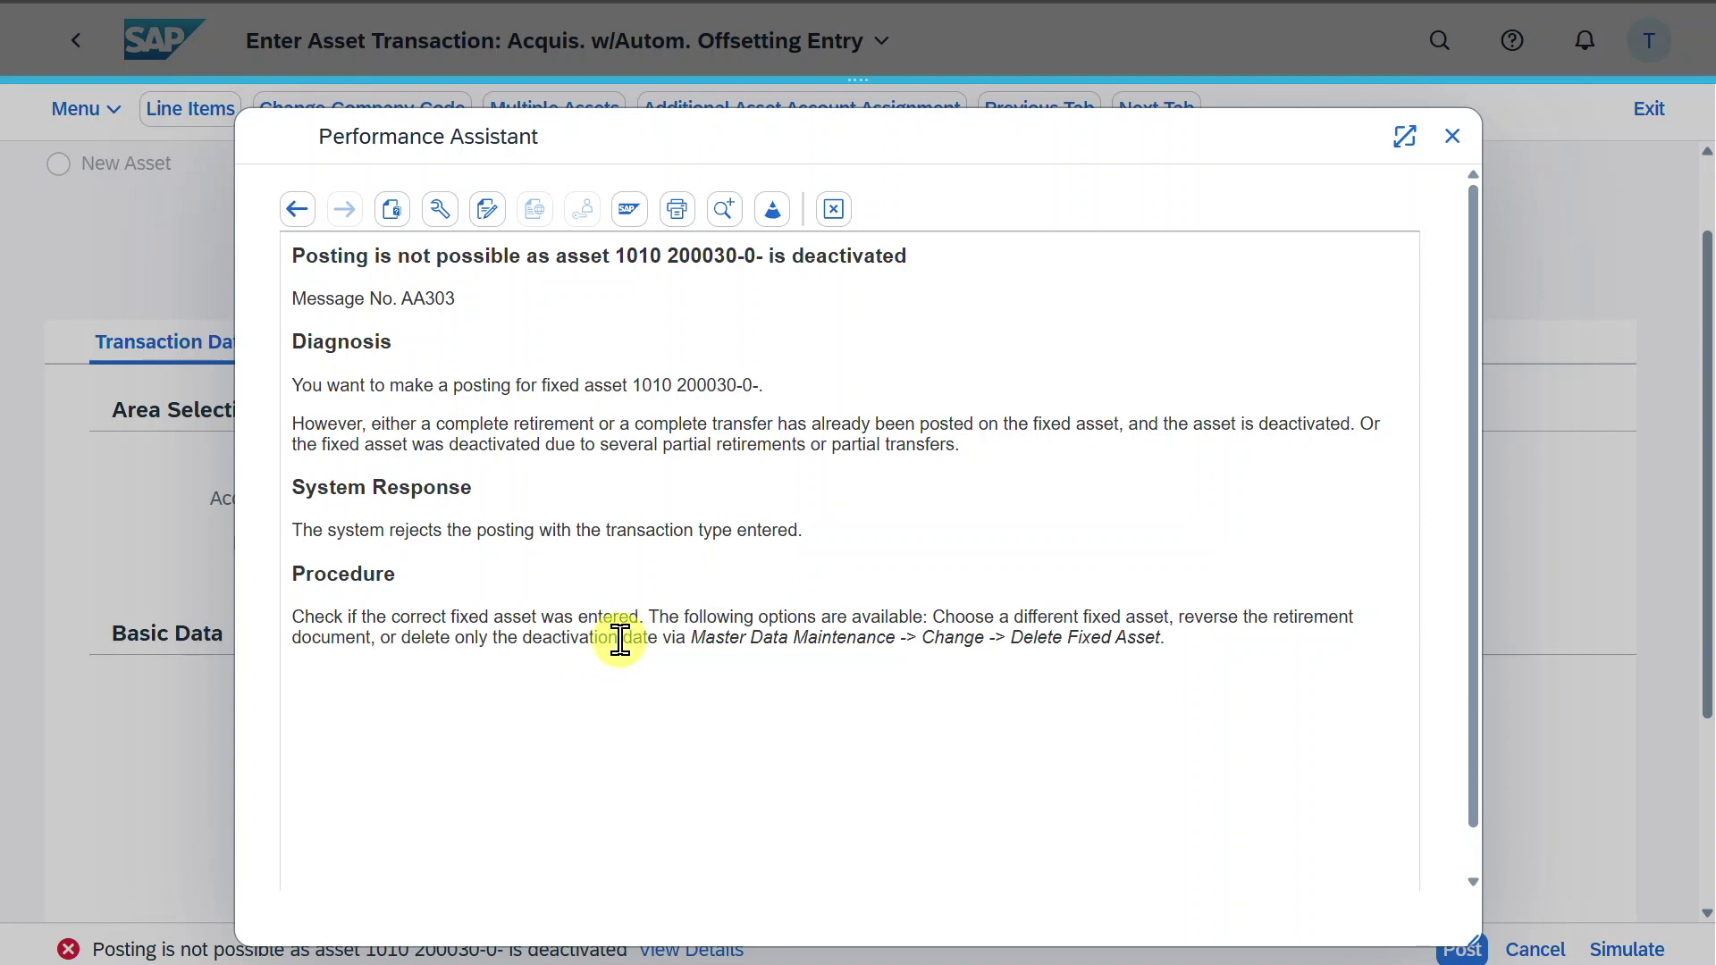
{"action": "left_click_drag", "start_coordinate": [525, 637], "coordinate": [658, 636]}
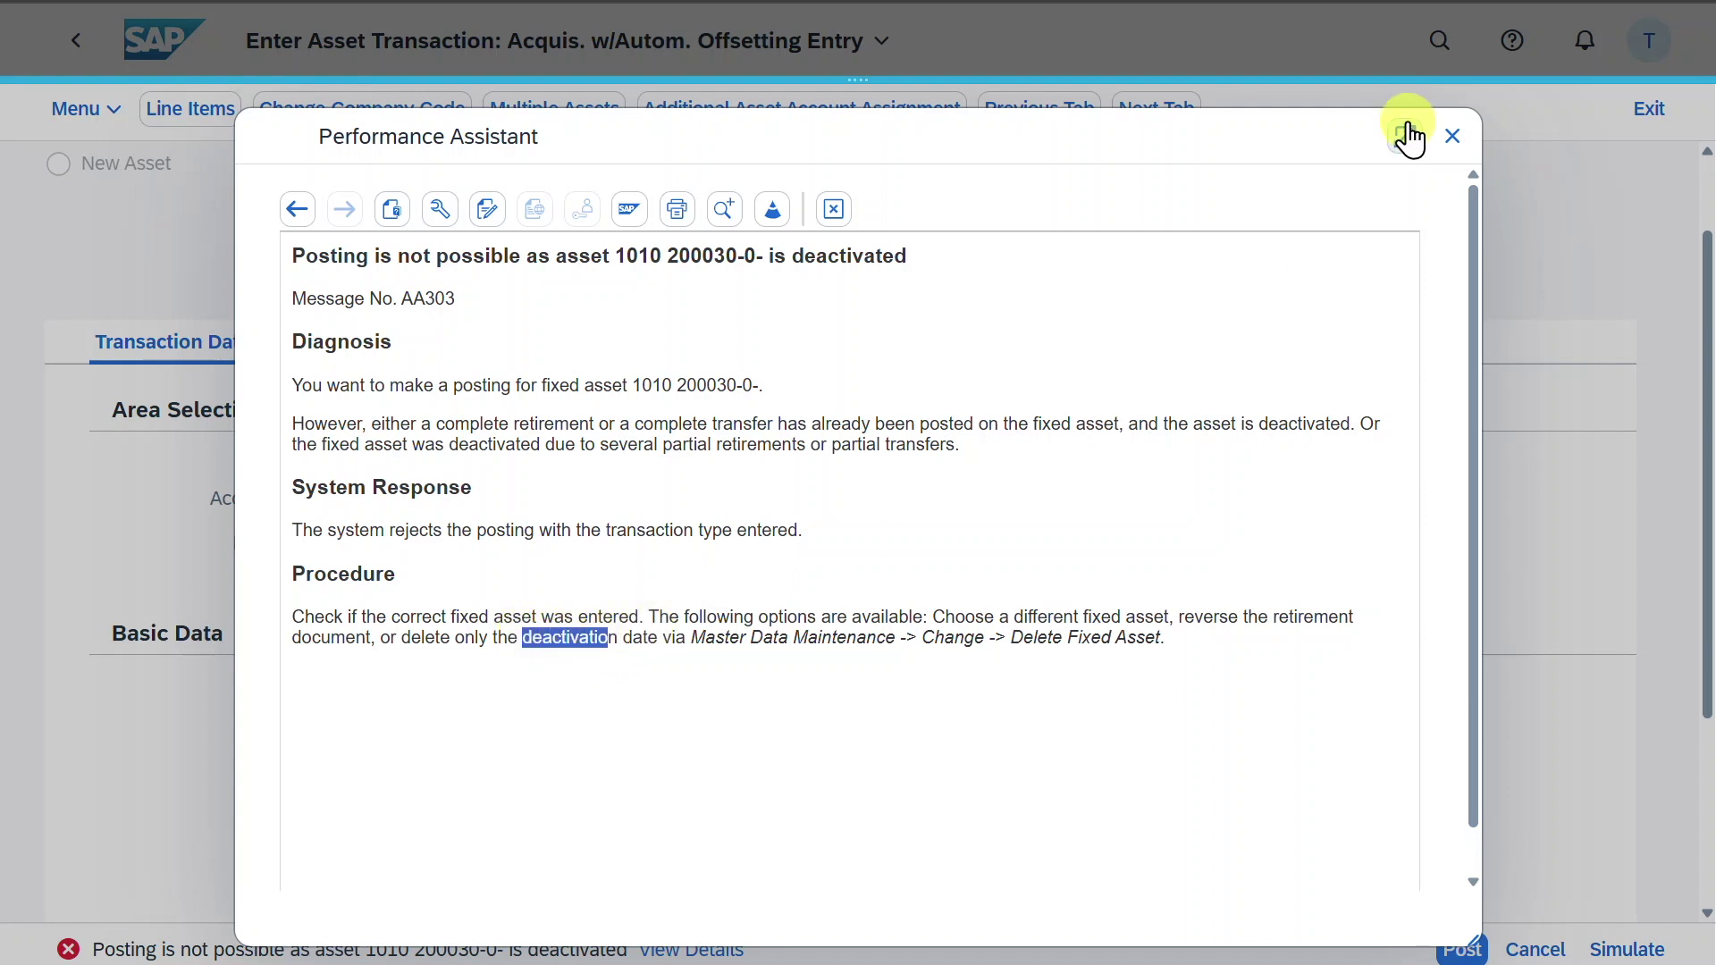
{"action": "left_click", "coordinate": [1453, 135]}
Step: Open asset 200030's Asset Master and view Deactivation on 07.05.2025 under Posting information
{"action": "left_click", "coordinate": [105, 113]}
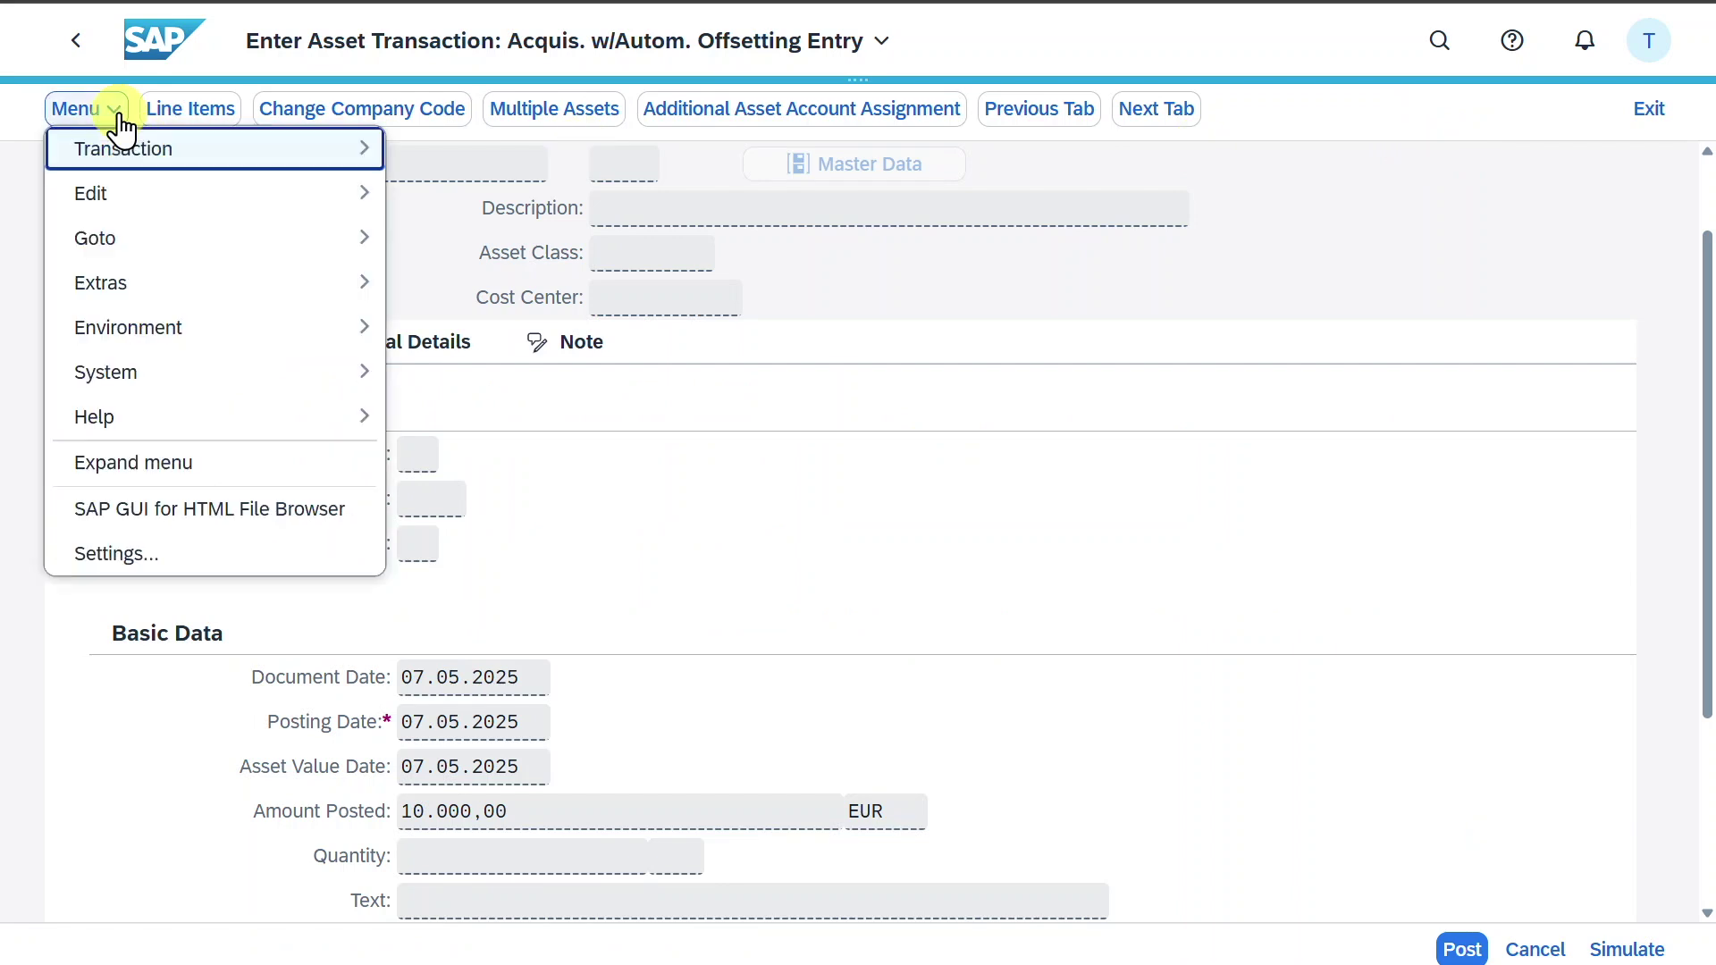
{"action": "mouse_move", "coordinate": [164, 329]}
{"action": "left_click", "coordinate": [475, 336]}
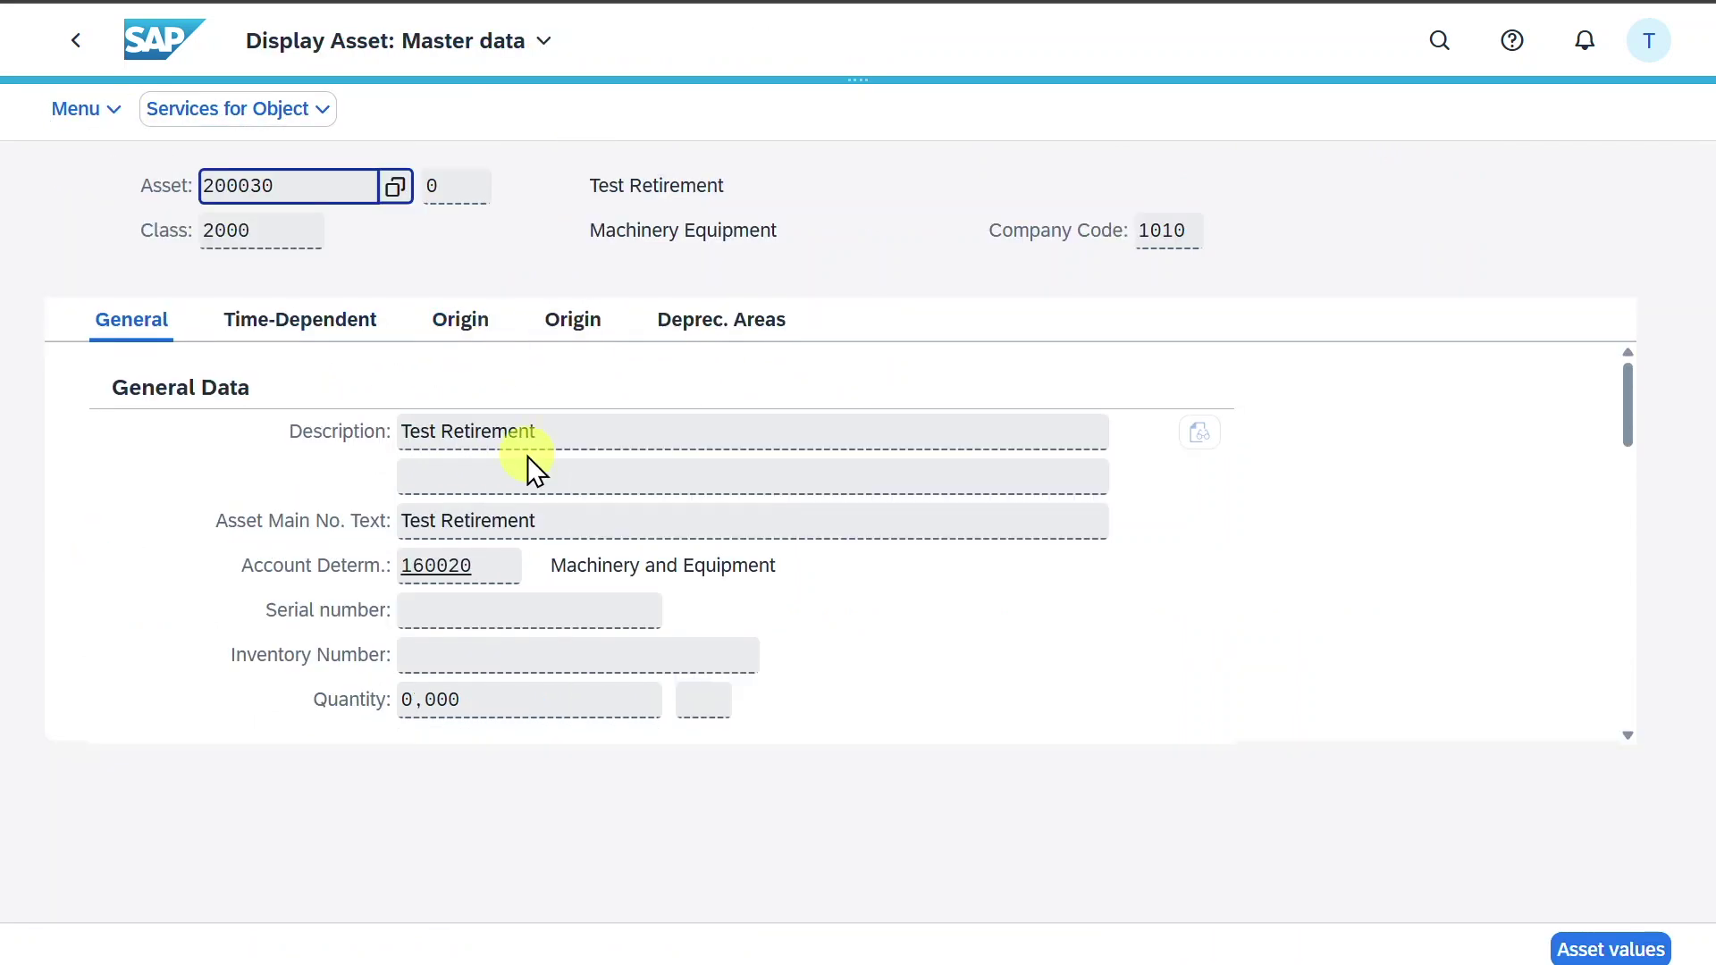
{"action": "scroll", "coordinate": [563, 443], "scroll_direction": "down", "scroll_amount": 3}
{"action": "scroll", "coordinate": [572, 453], "scroll_direction": "down", "scroll_amount": 3}
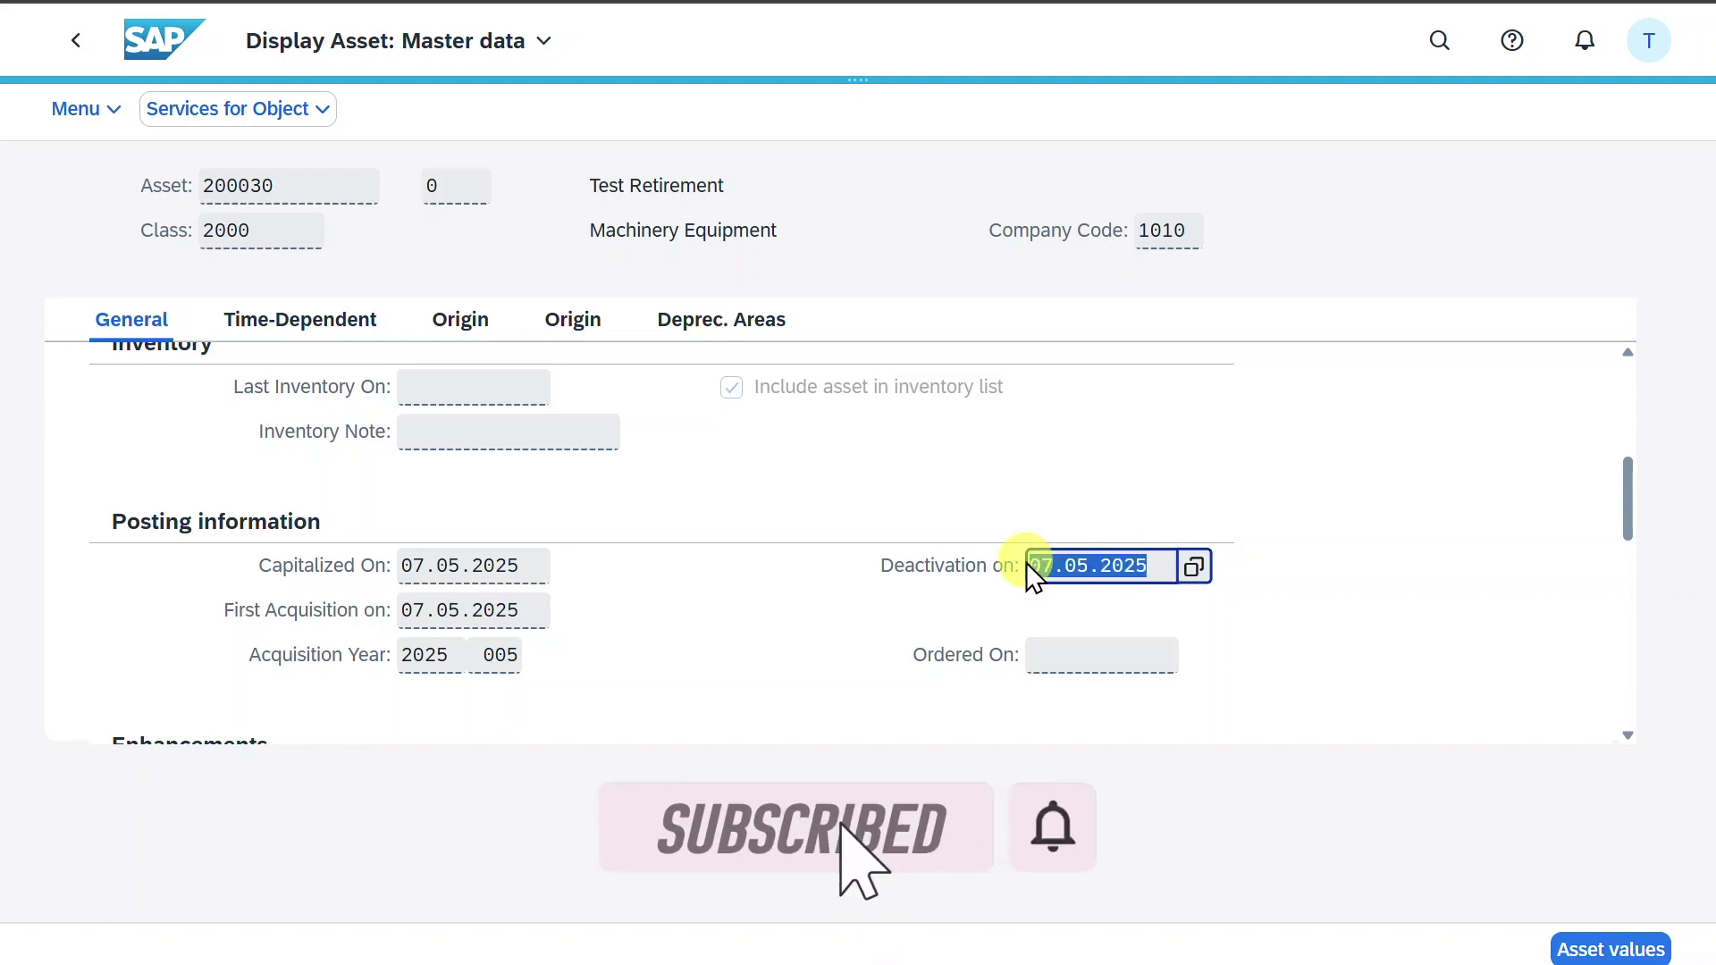
{"action": "left_click", "coordinate": [1043, 568]}
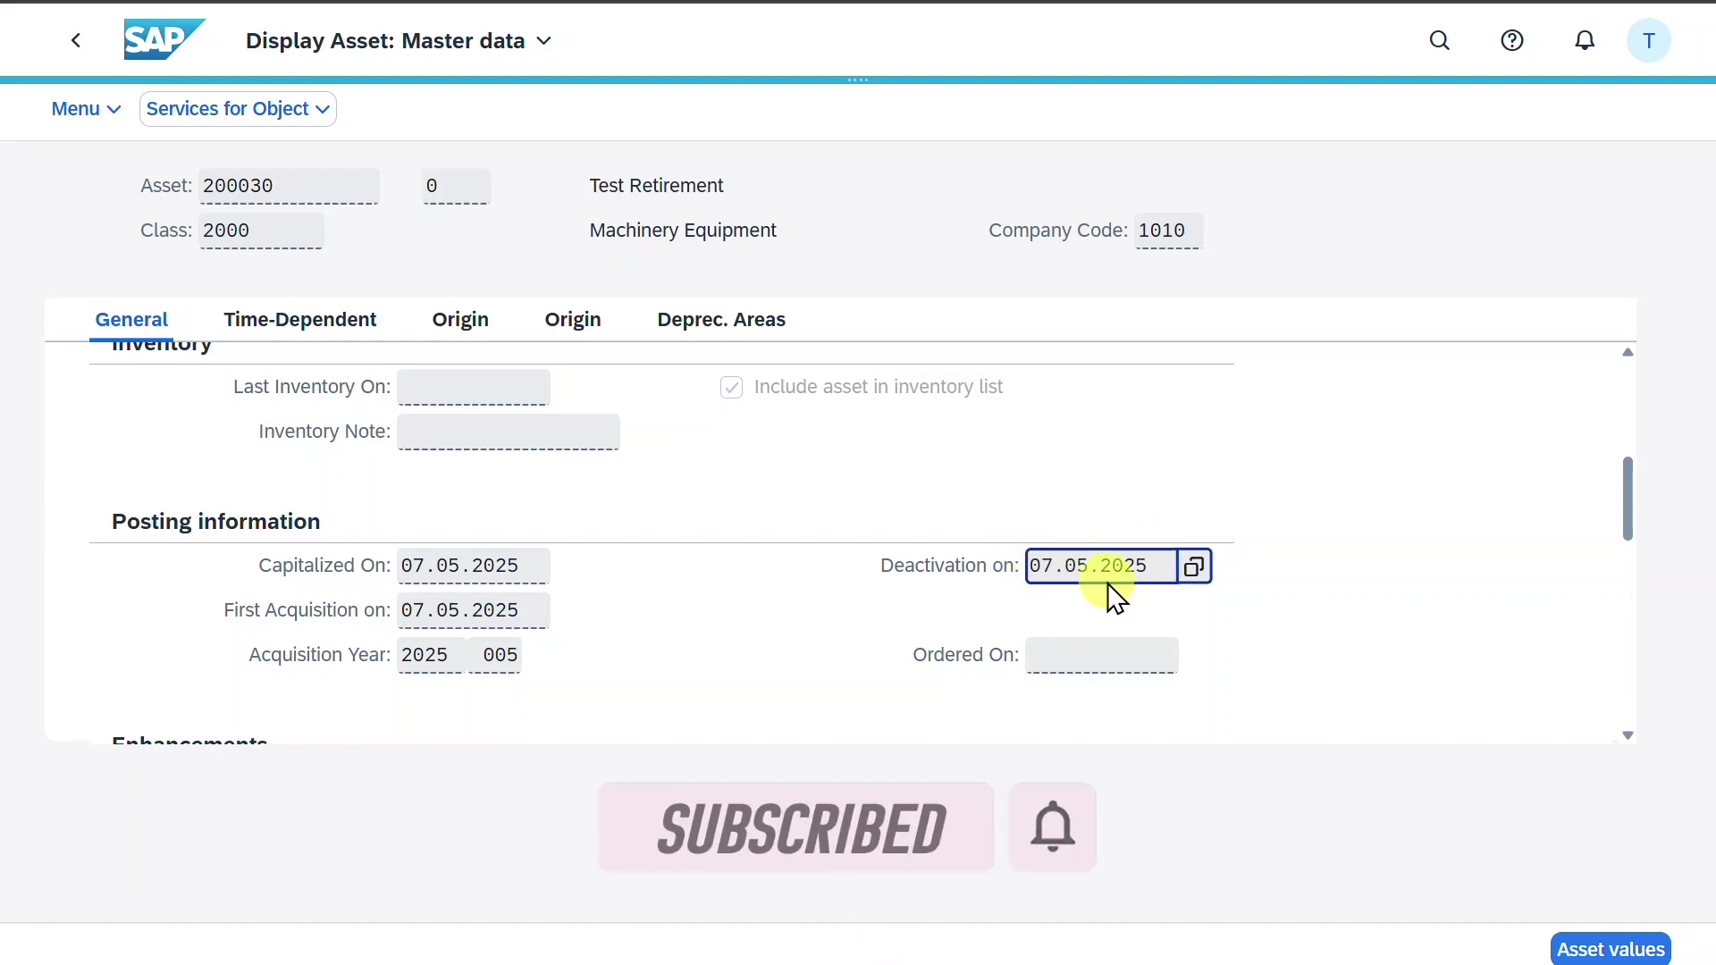